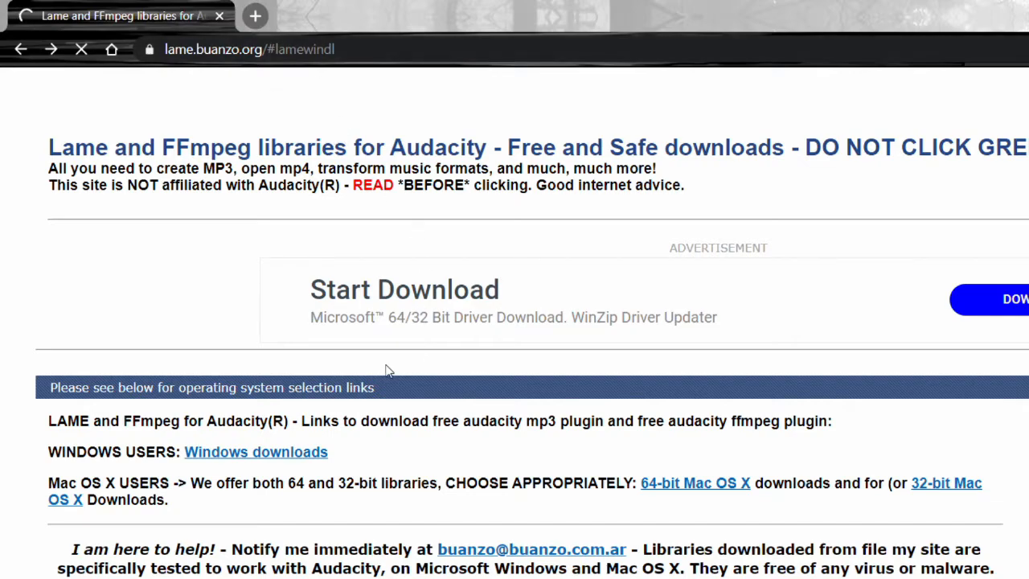
# Step: Look through the LAME and FFmpeg library page for the Windows and Mac OS X download options
pyautogui.scroll(-2, 341, 414)
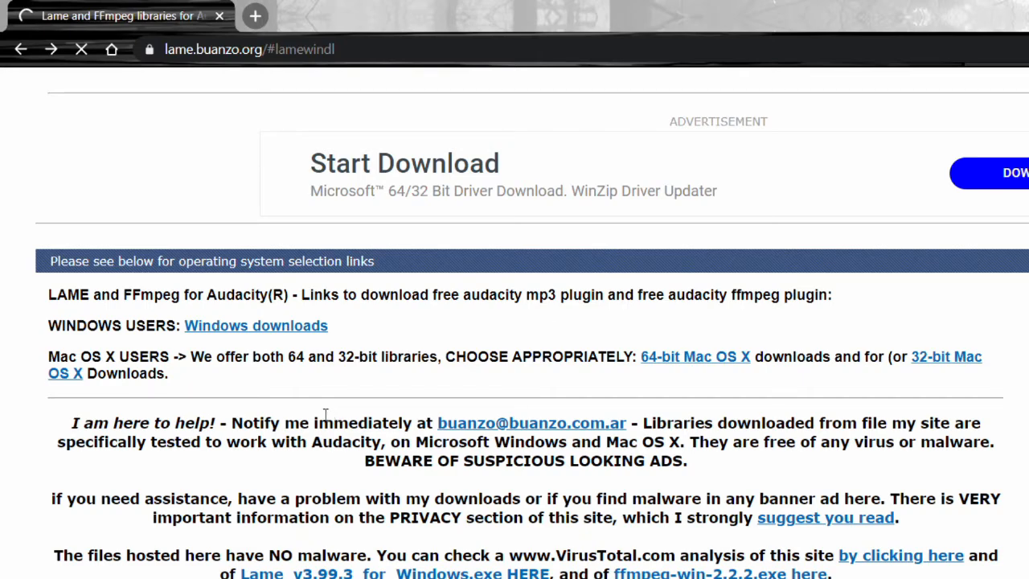
pyautogui.scroll(-2, 325, 412)
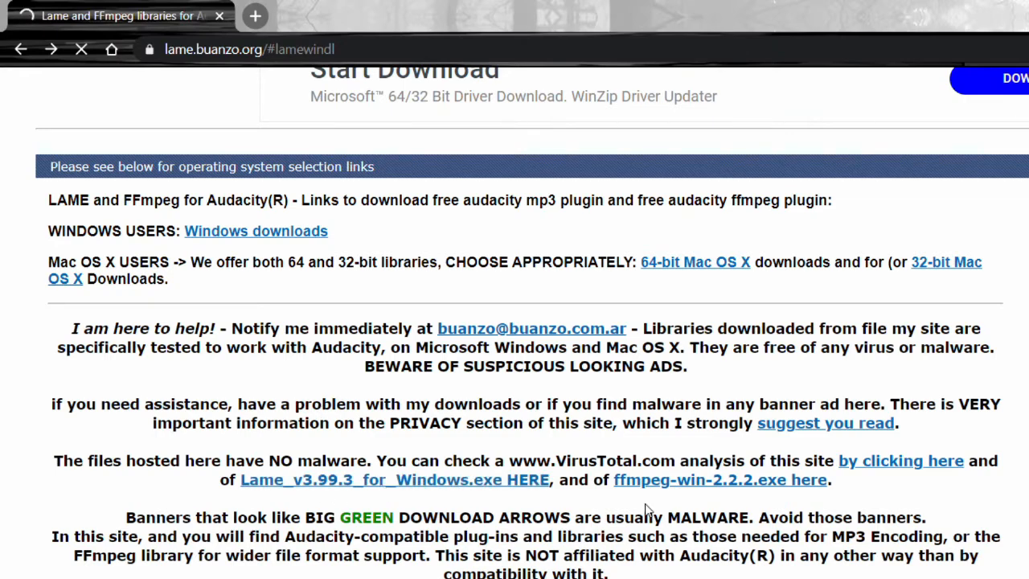
pyautogui.scroll(-3, 646, 508)
pyautogui.scroll(-2, 597, 524)
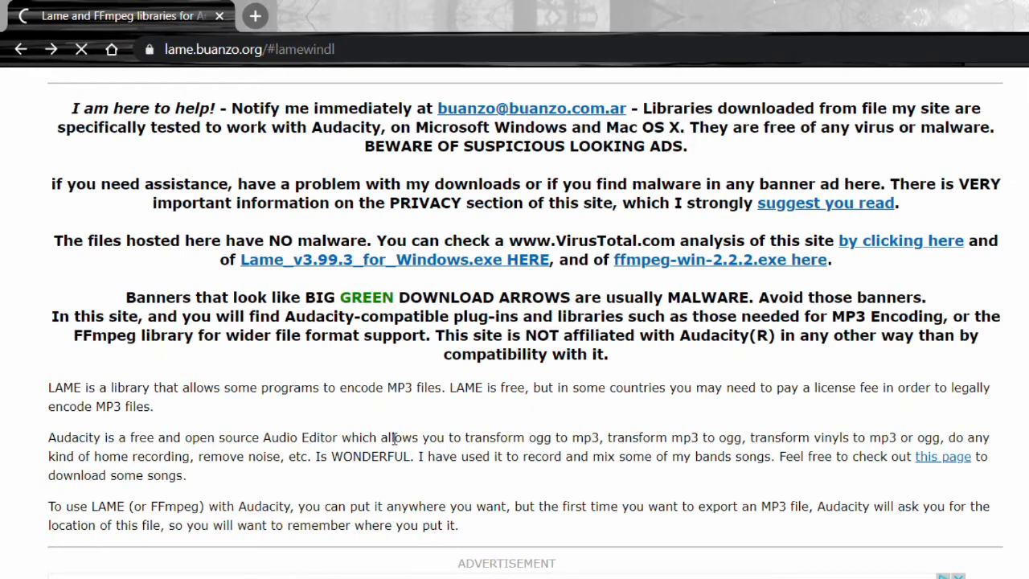
pyautogui.scroll(-7, 394, 439)
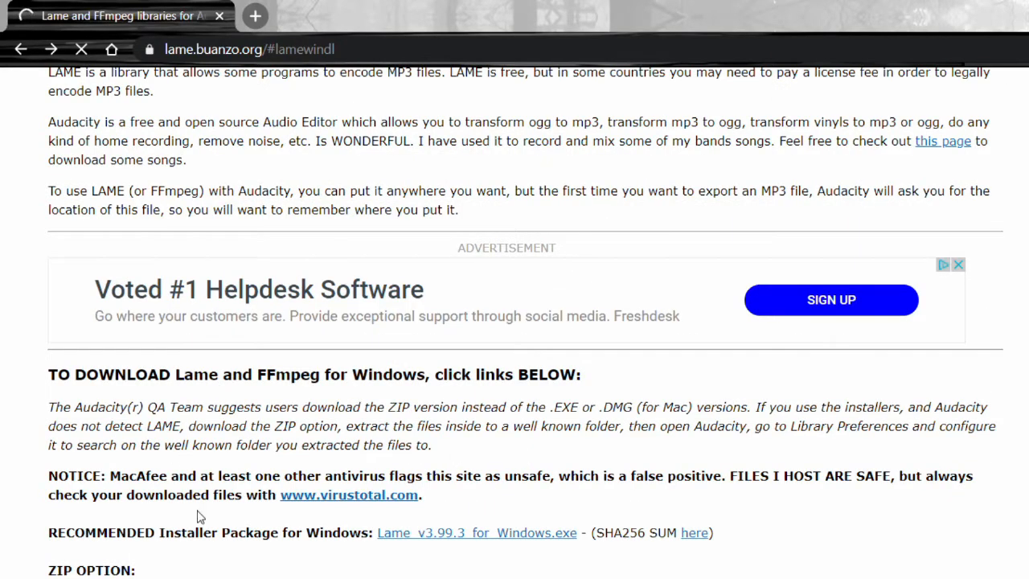
pyautogui.scroll(-3, 257, 550)
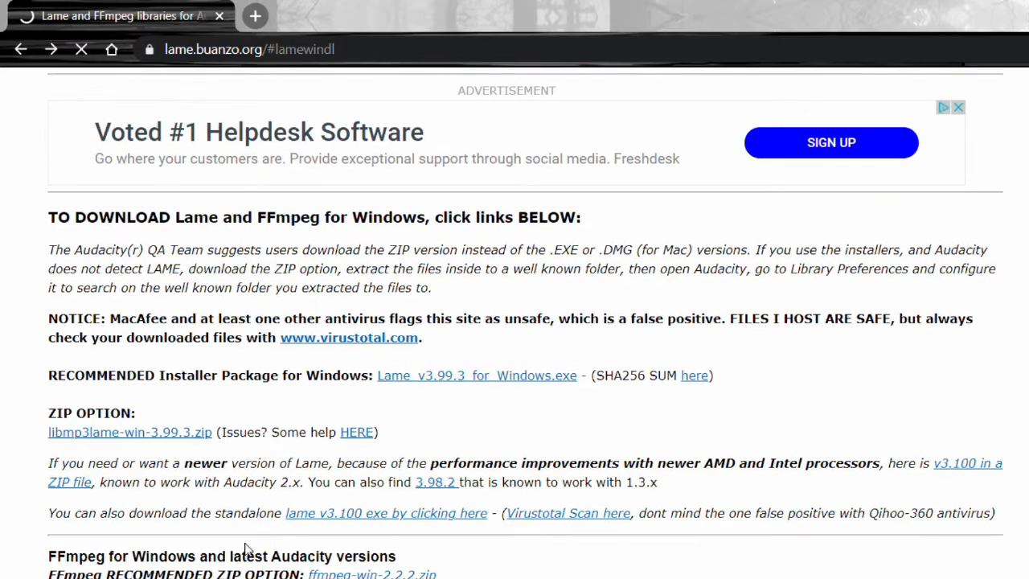
pyautogui.scroll(-3, 286, 481)
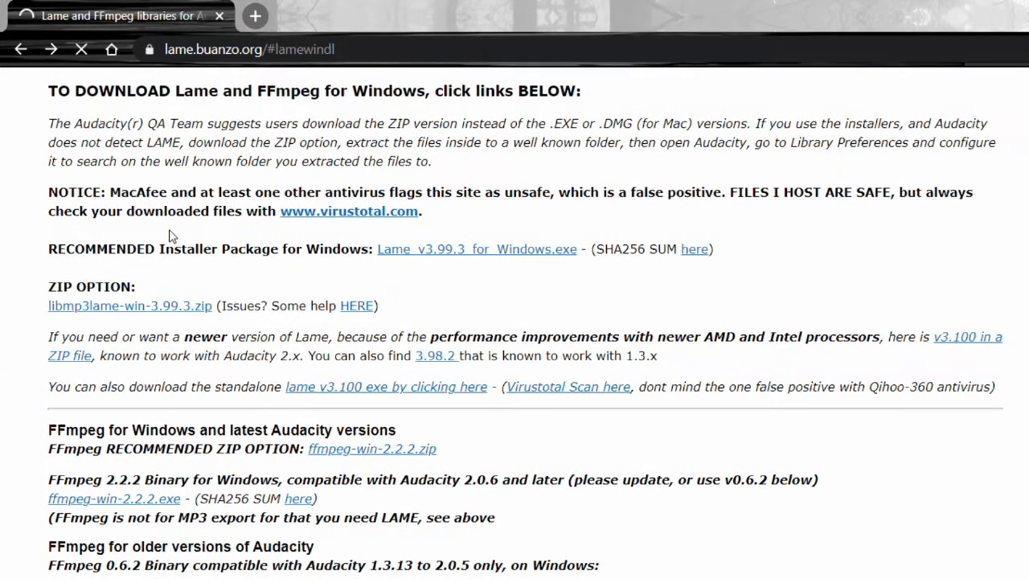
pyautogui.scroll(-15, 678, 545)
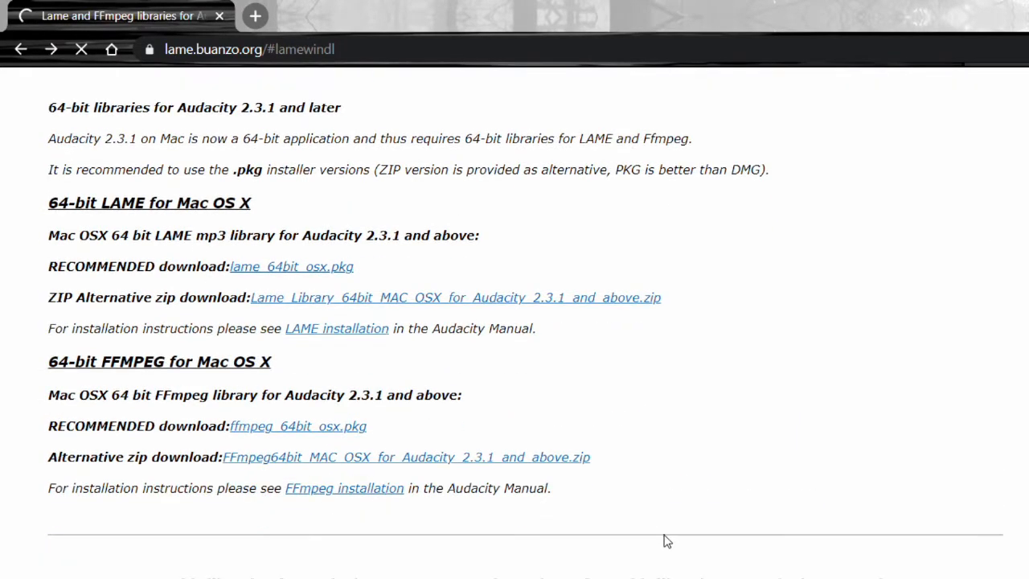
pyautogui.scroll(-5, 767, 553)
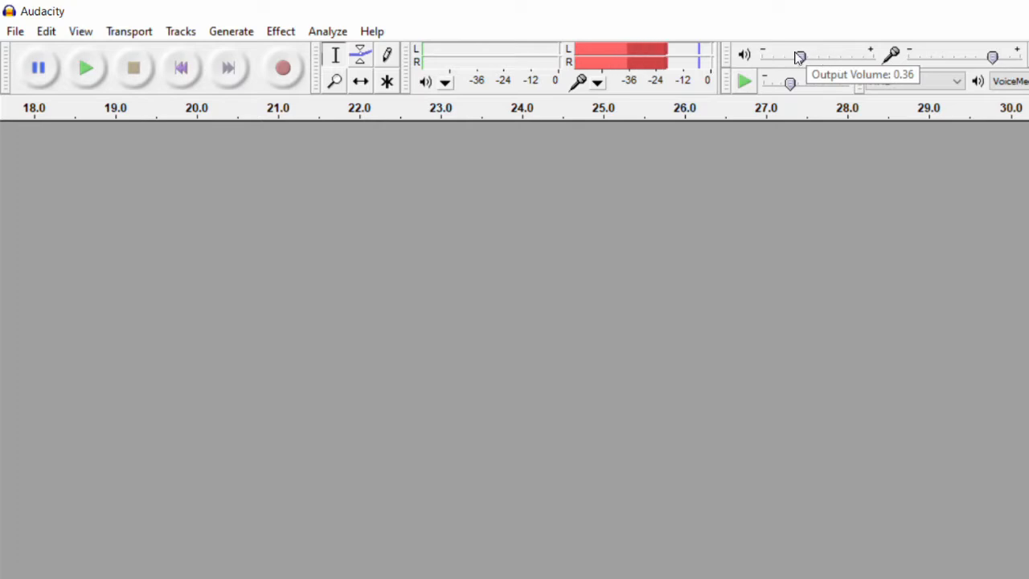
pyautogui.moveTo(831, 62)
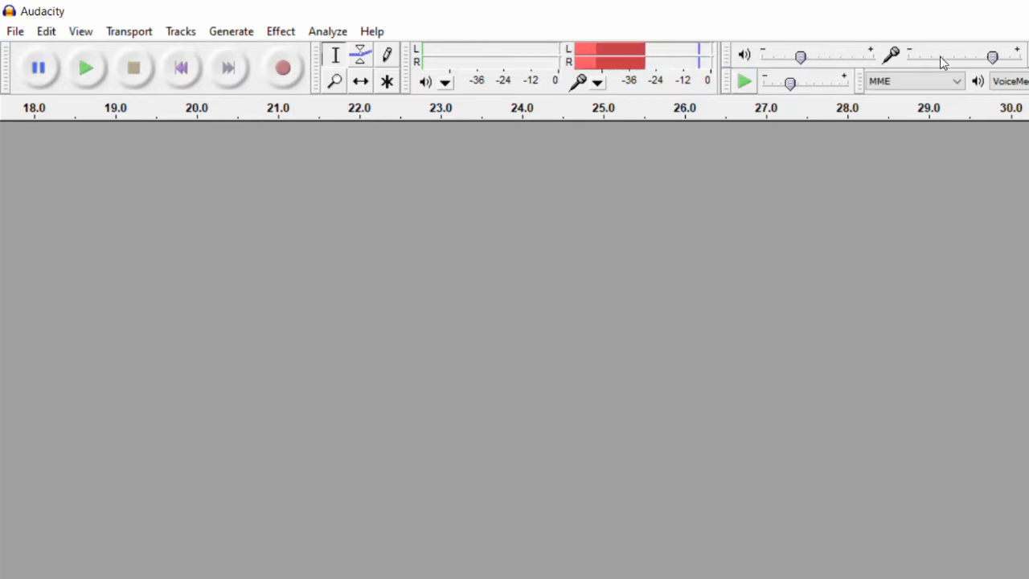
pyautogui.moveTo(980, 55)
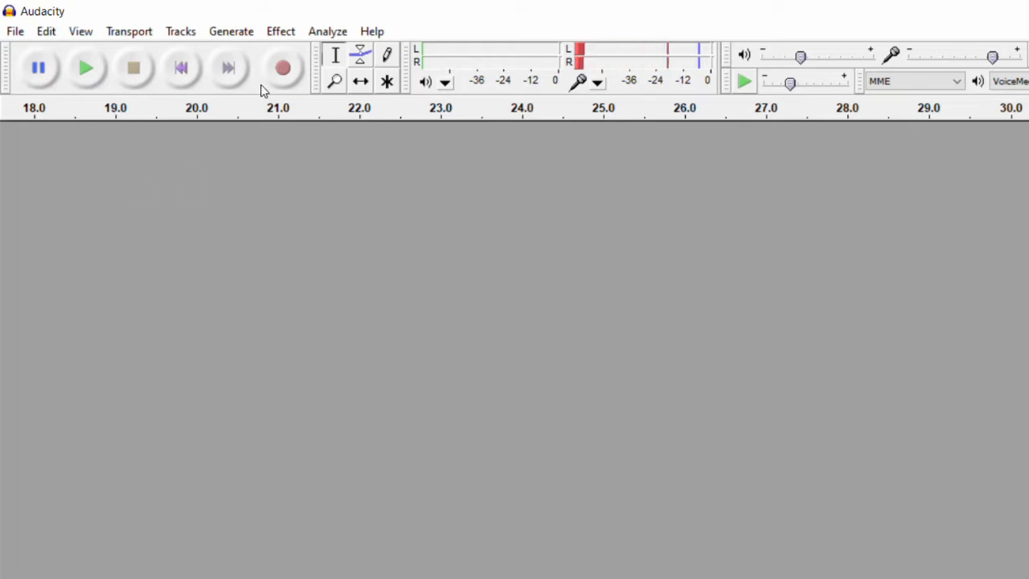
# Step: Generate a click track of 48 measures at 176 beats per minute, four beats per measure, with the ping sound
pyautogui.click(239, 34)
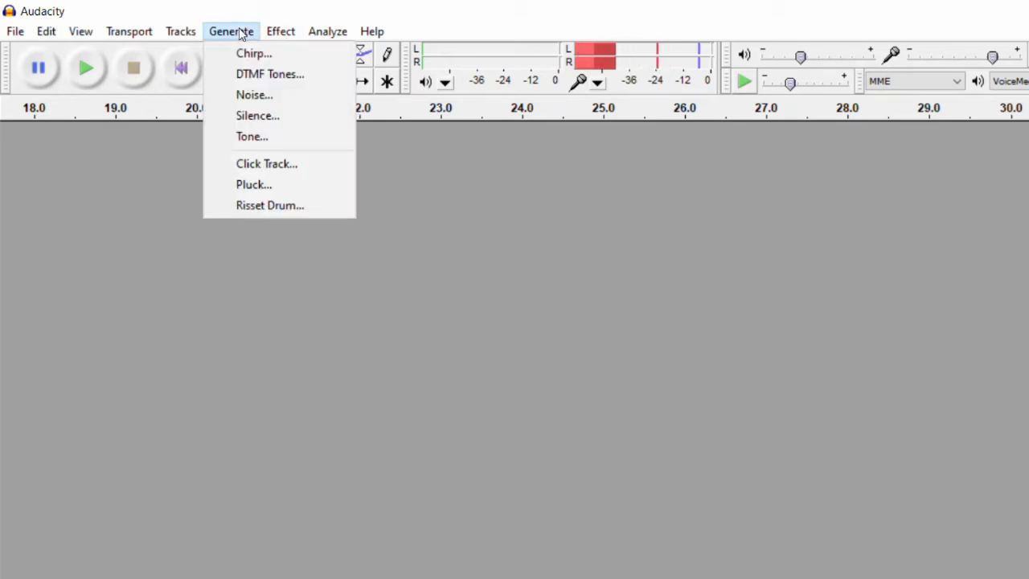
pyautogui.click(244, 166)
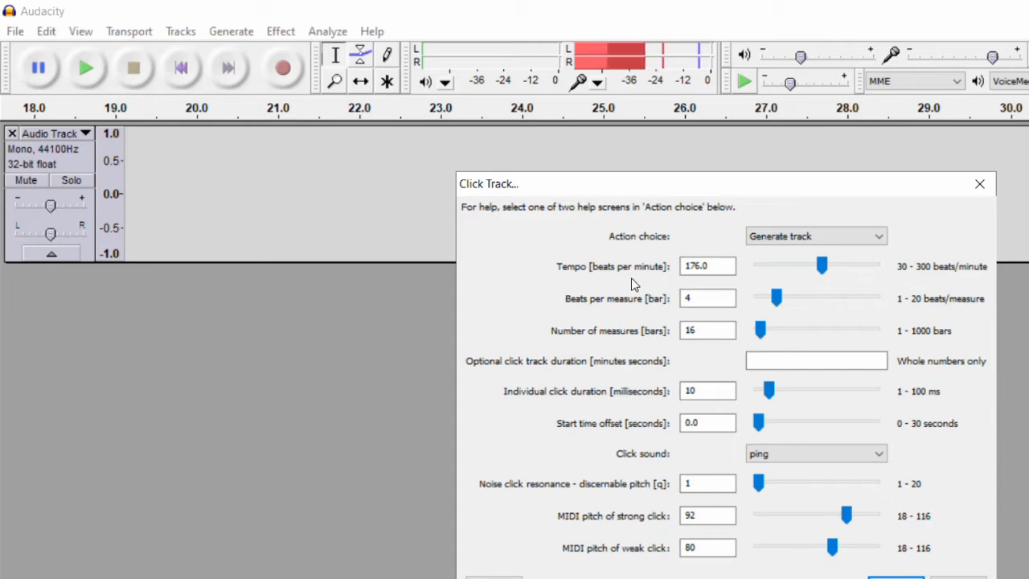
pyautogui.click(689, 330)
pyautogui.moveTo(672, 330); pyautogui.dragTo(733, 323)
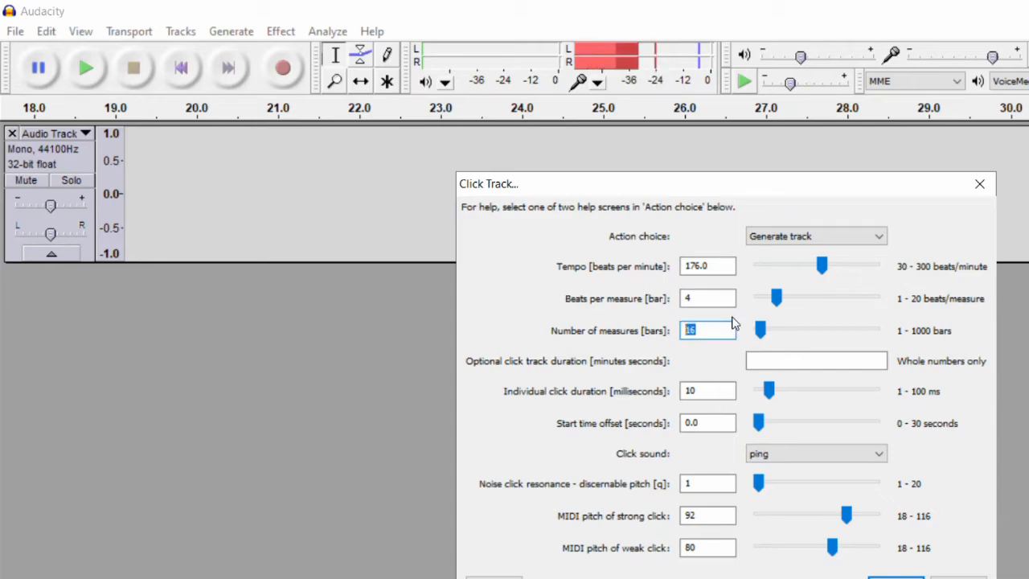
pyautogui.write('48')
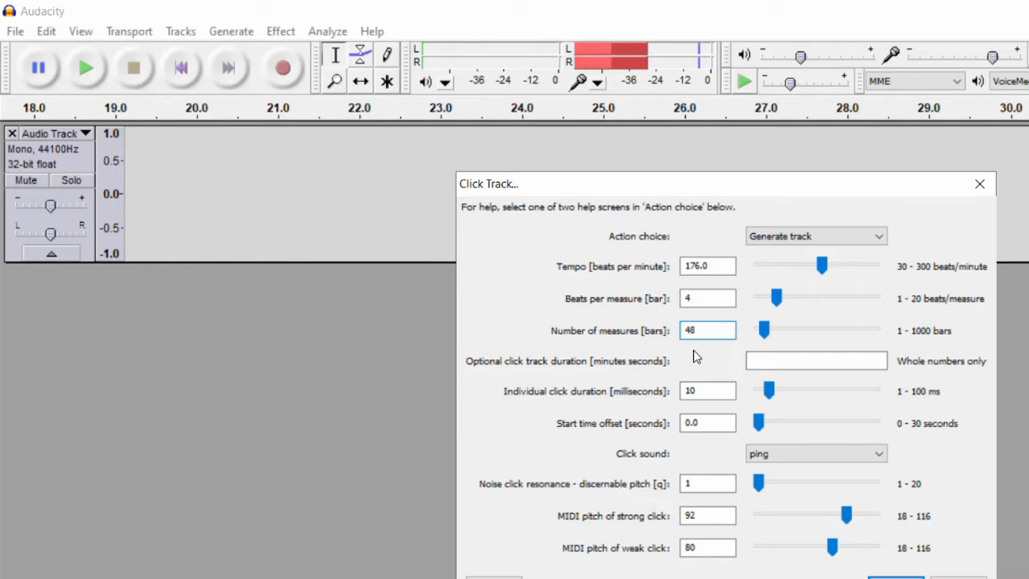
pyautogui.click(709, 264)
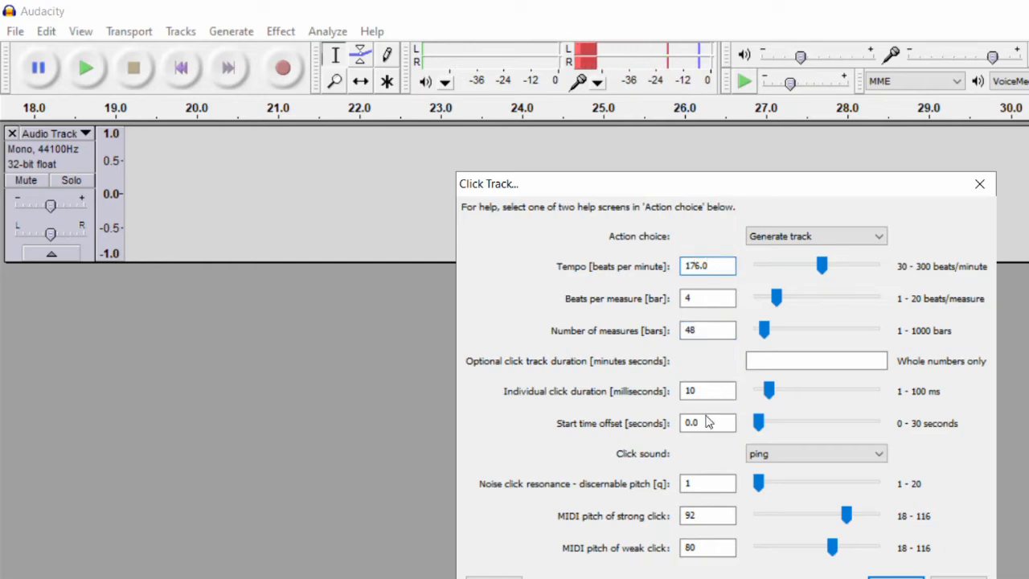
pyautogui.click(781, 454)
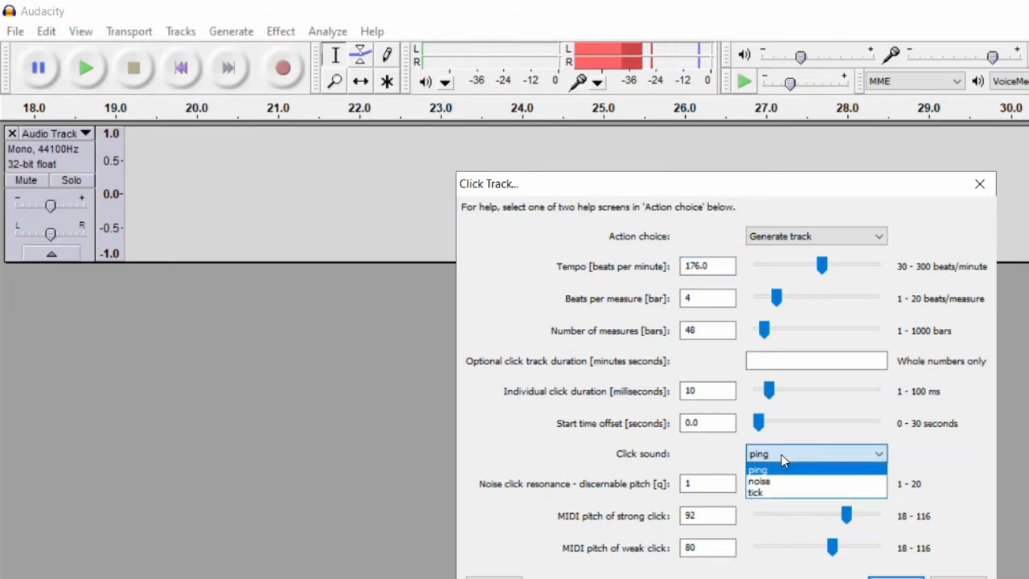
pyautogui.click(921, 453)
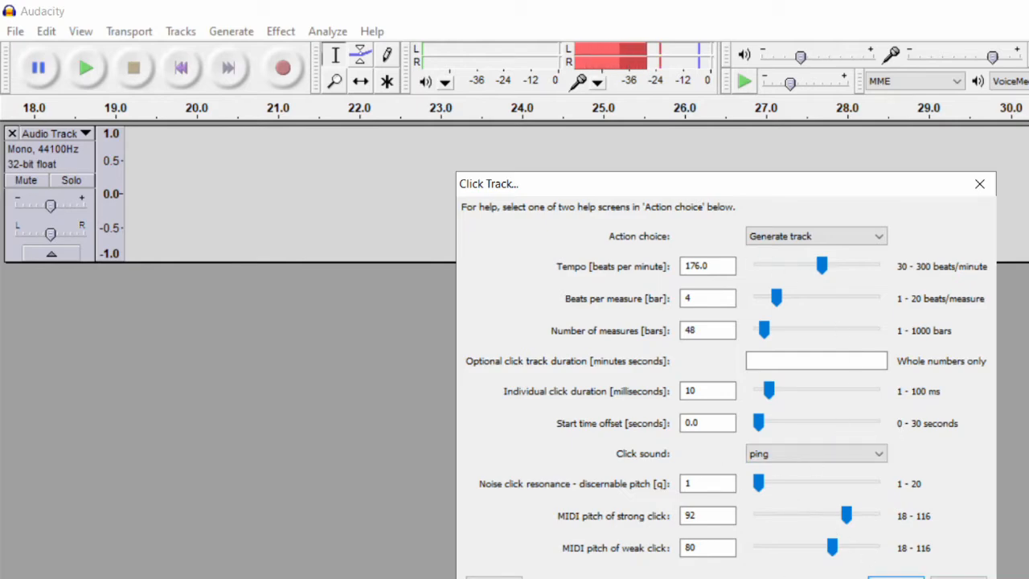
pyautogui.press('Return')
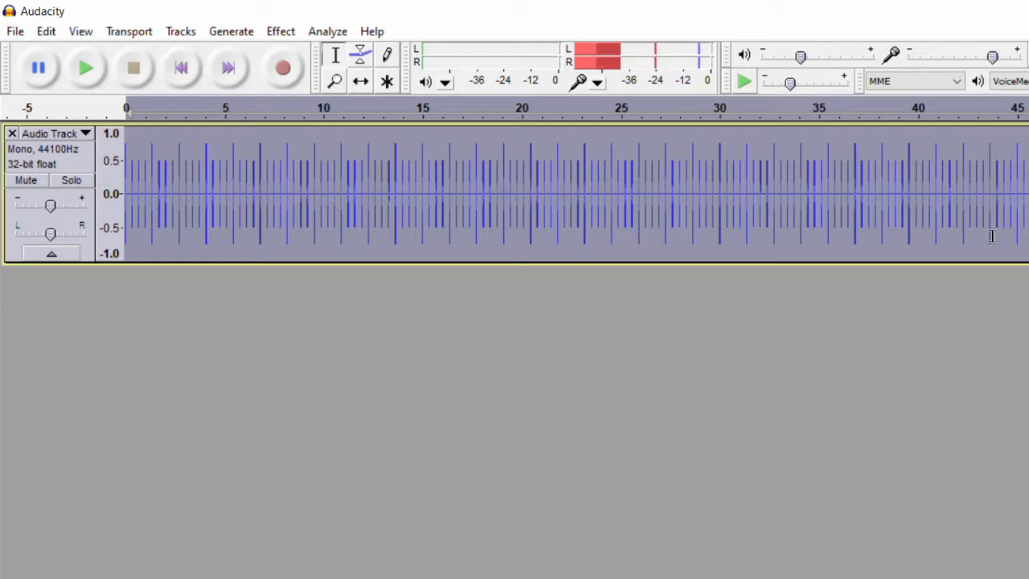
pyautogui.press('Return')
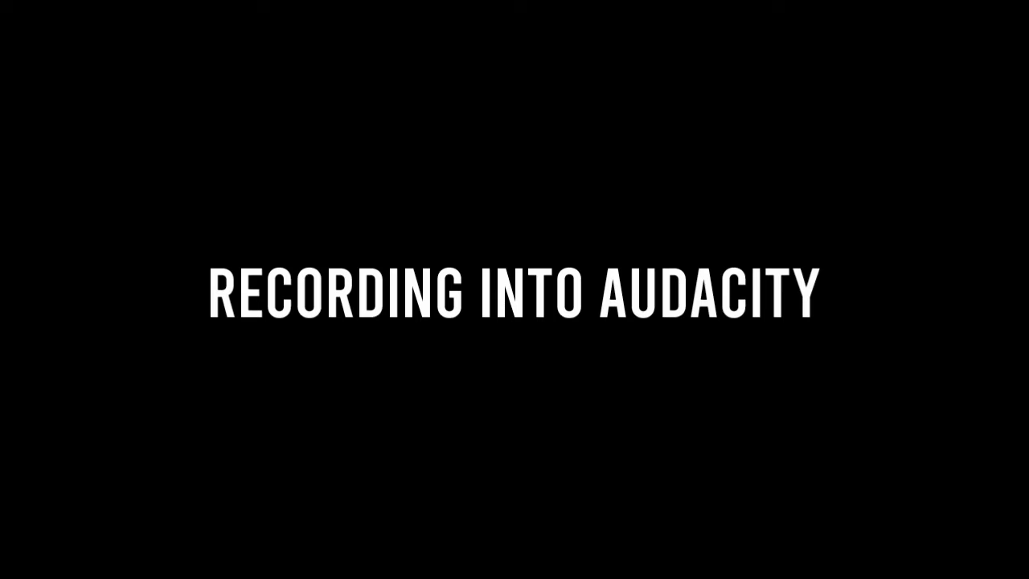
# Step: Record a stereo take of about 27 seconds on a new track while the click track plays
pyautogui.click(285, 66)
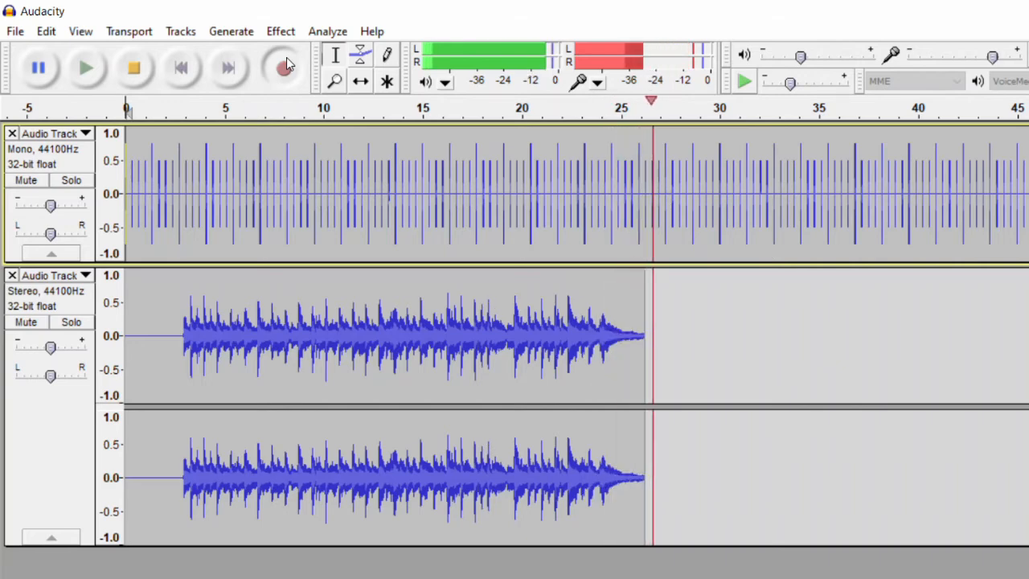
pyautogui.press('space')
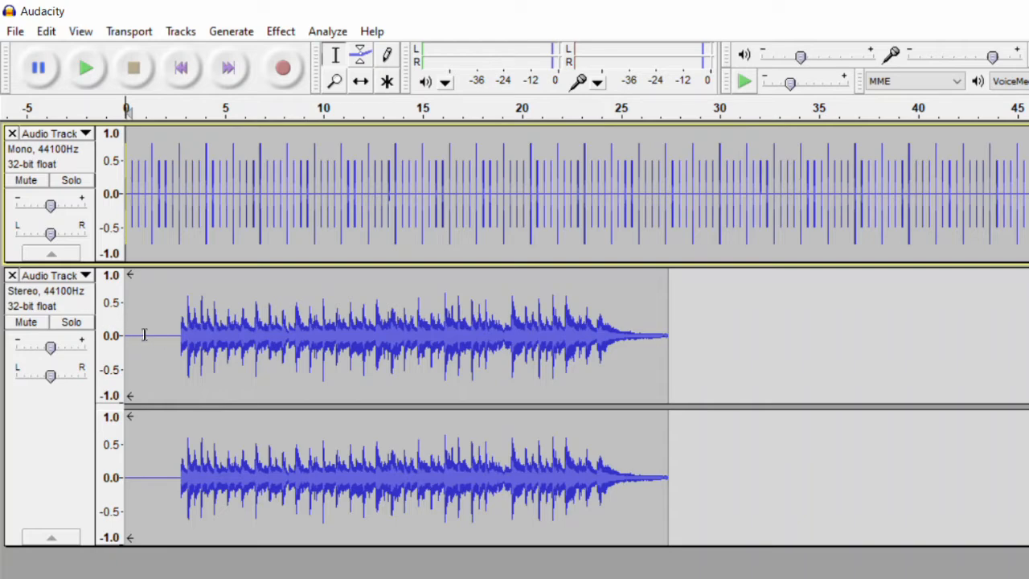
# Step: Play the recorded take against the click track from just before its first note, and examine the timing offset up close
pyautogui.click(179, 334)
pyautogui.click(99, 71)
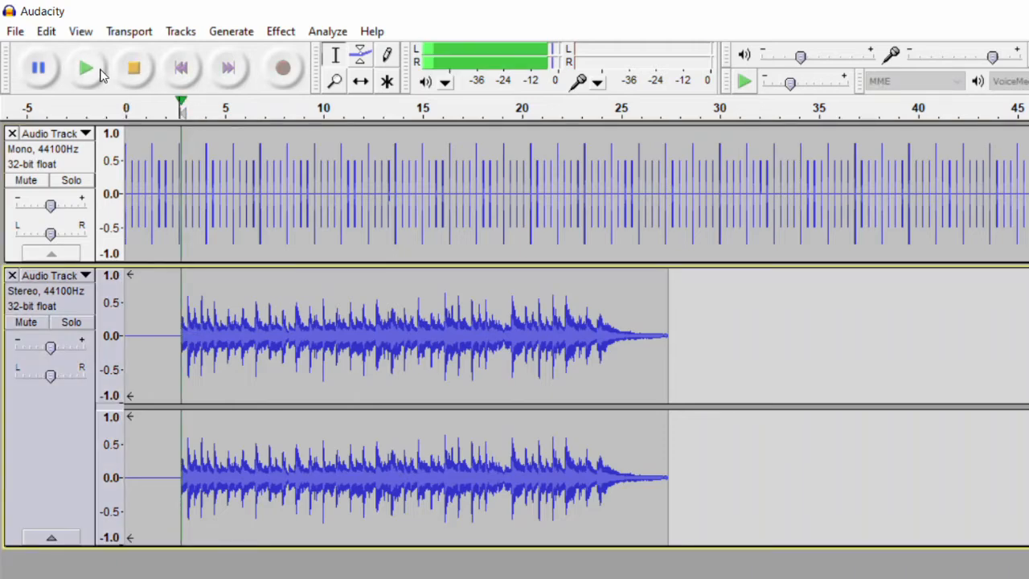
pyautogui.click(137, 73)
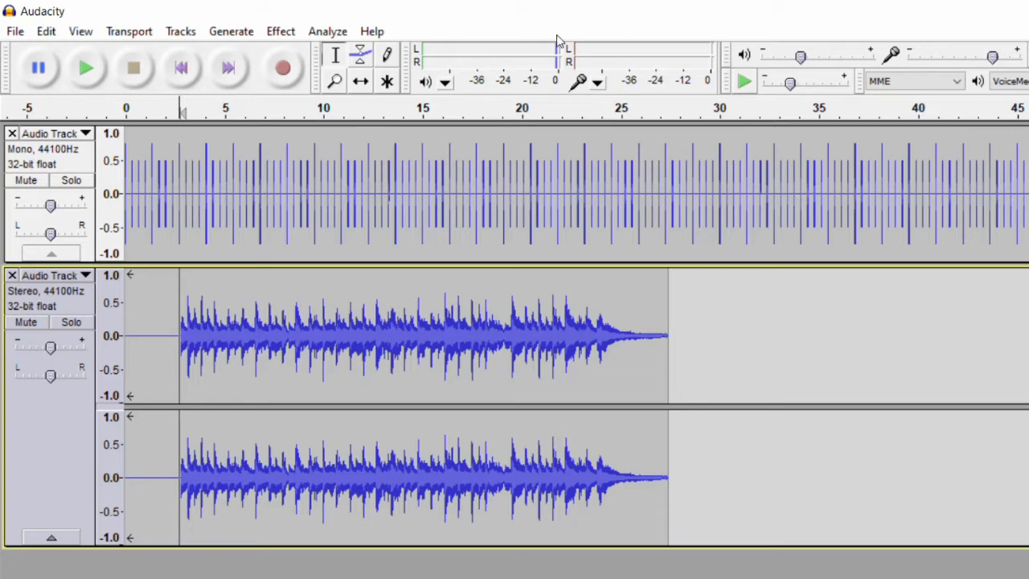
pyautogui.click(80, 31)
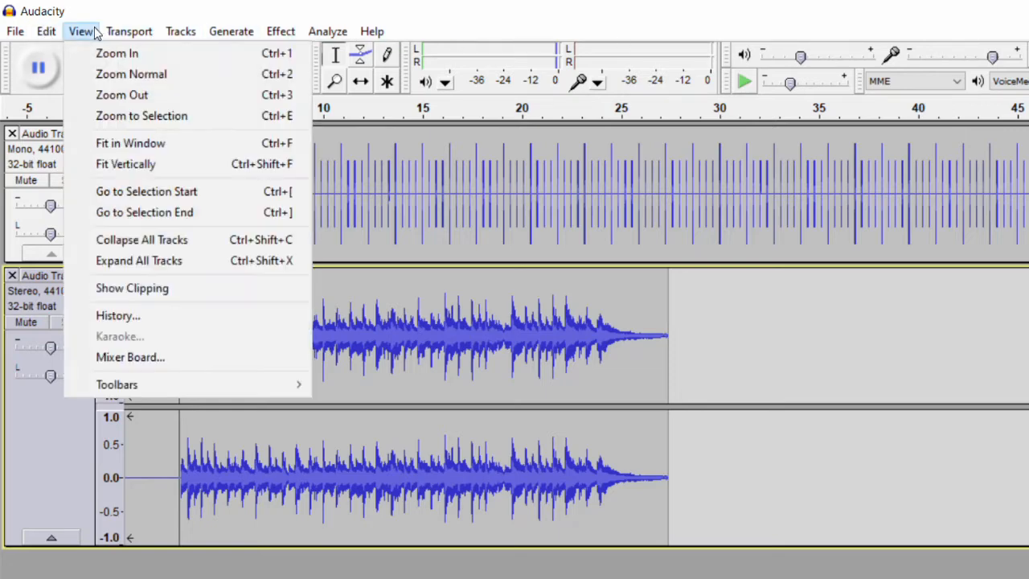
pyautogui.click(96, 54)
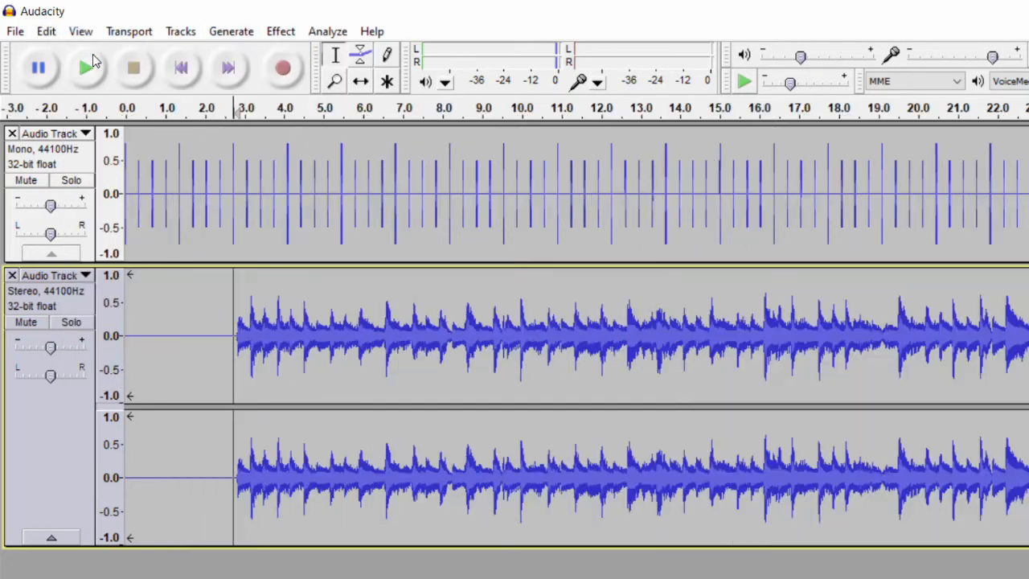
pyautogui.click(80, 31)
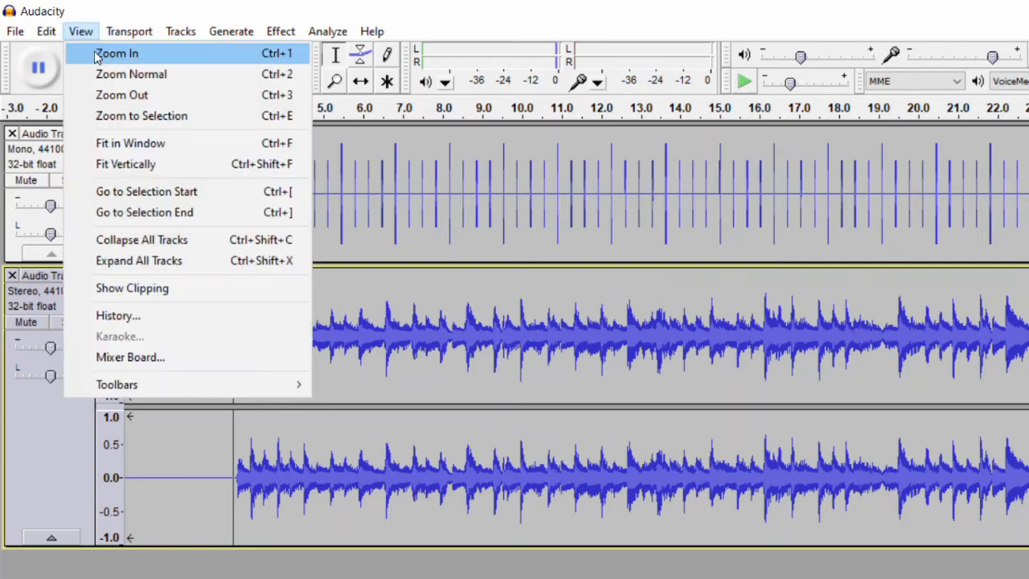
pyautogui.click(97, 53)
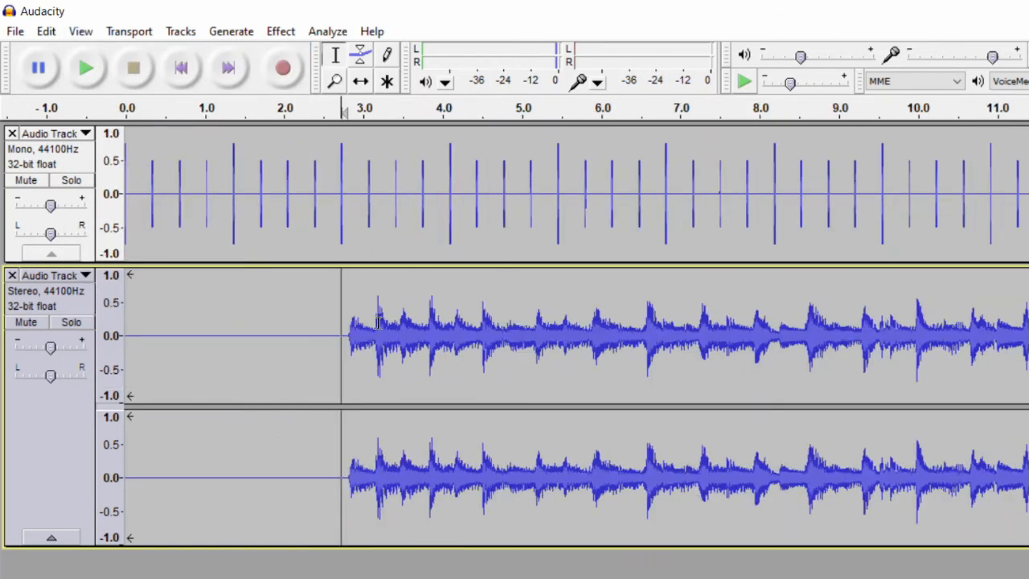
pyautogui.click(84, 68)
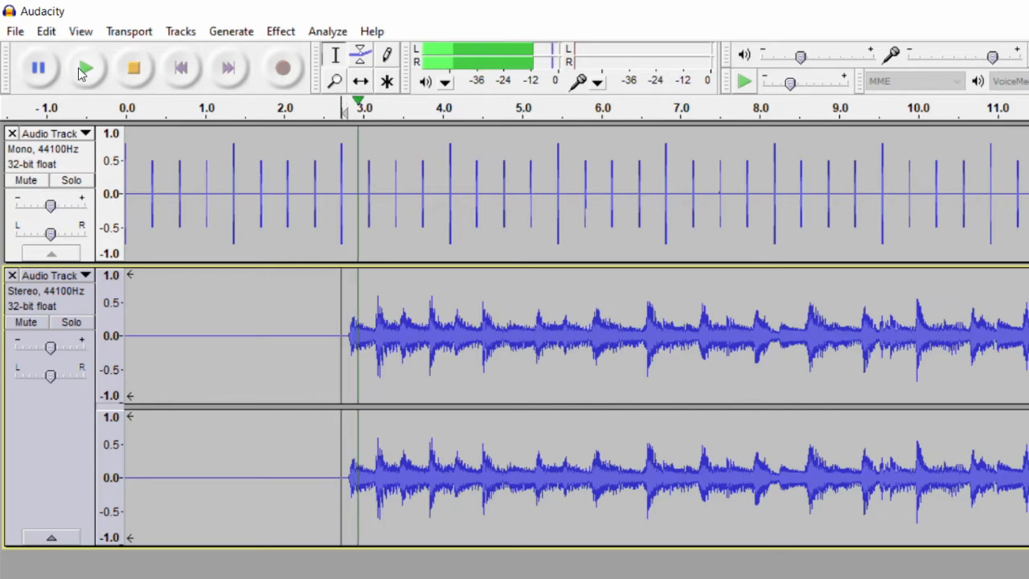
pyautogui.click(141, 74)
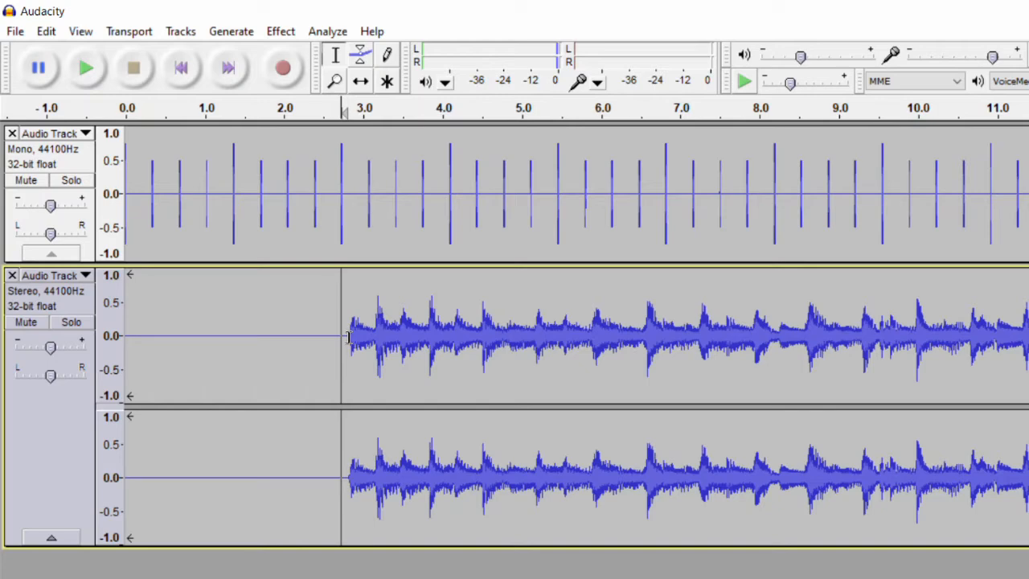
# Step: Delete the short silence between the click at about 2.7 s and the take's first note, and play the aligned result
pyautogui.click(320, 322)
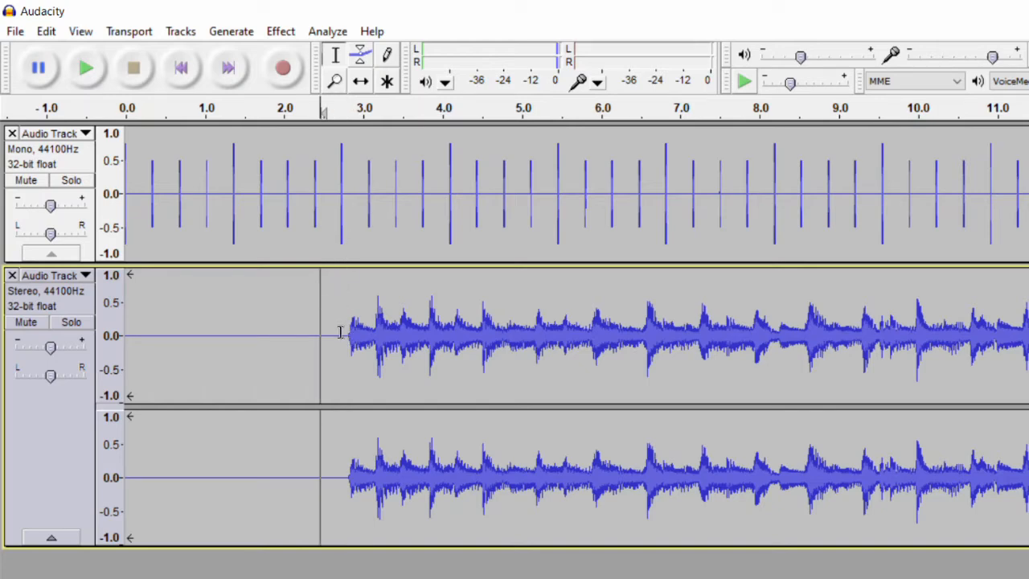
pyautogui.moveTo(345, 335); pyautogui.dragTo(348, 335)
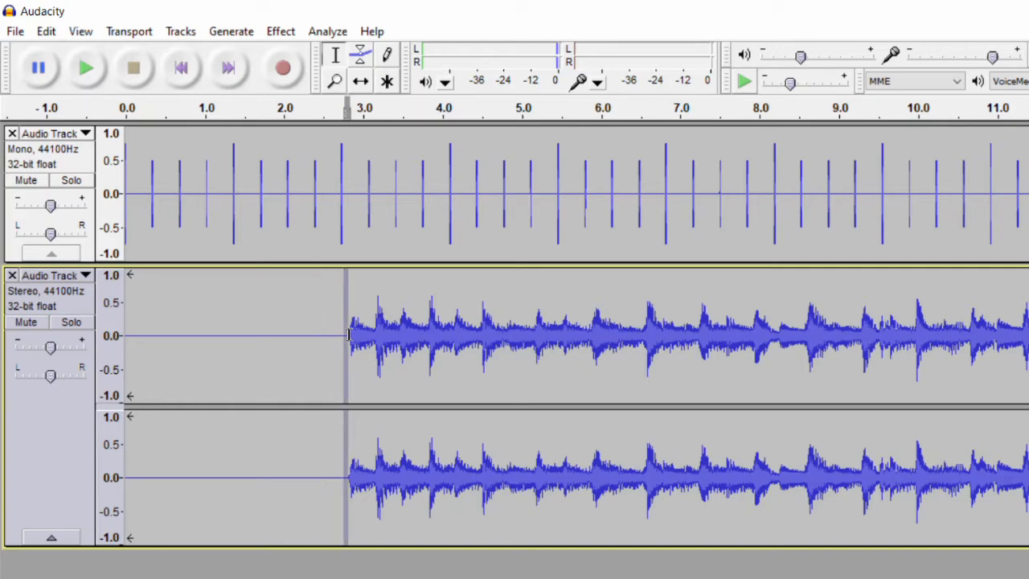
pyautogui.press('Left')
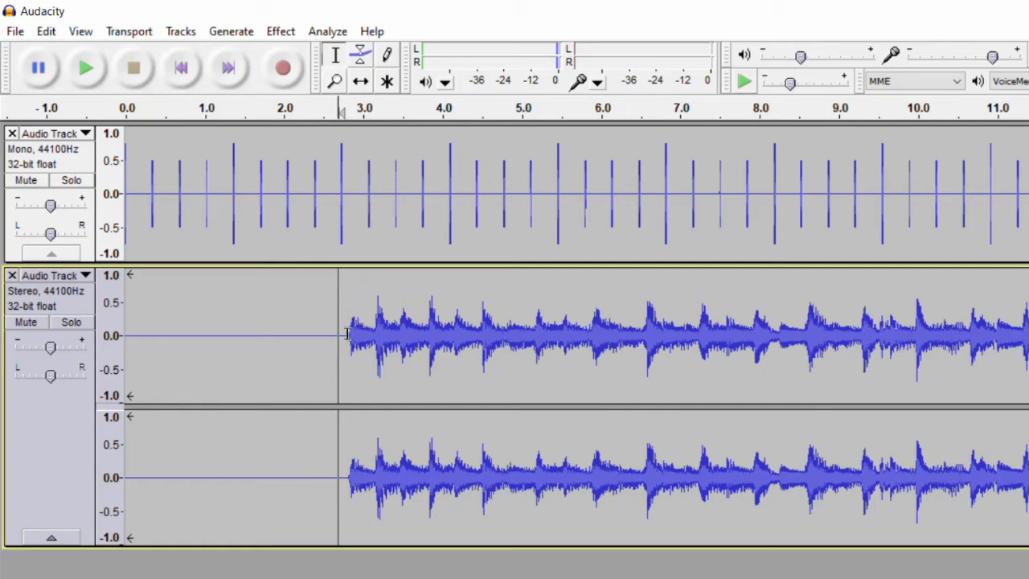
pyautogui.moveTo(347, 333); pyautogui.dragTo(339, 336)
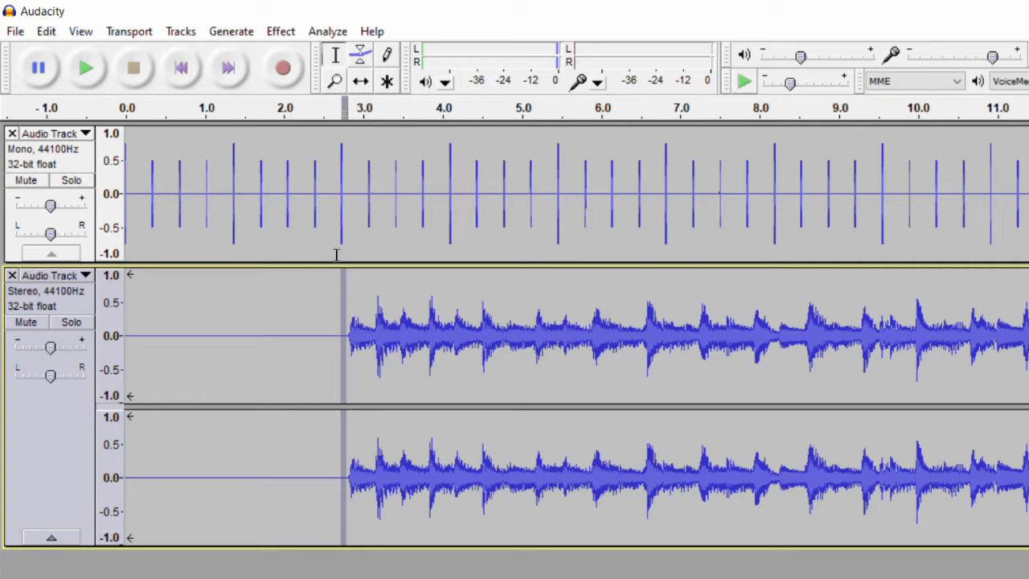
pyautogui.press('Delete')
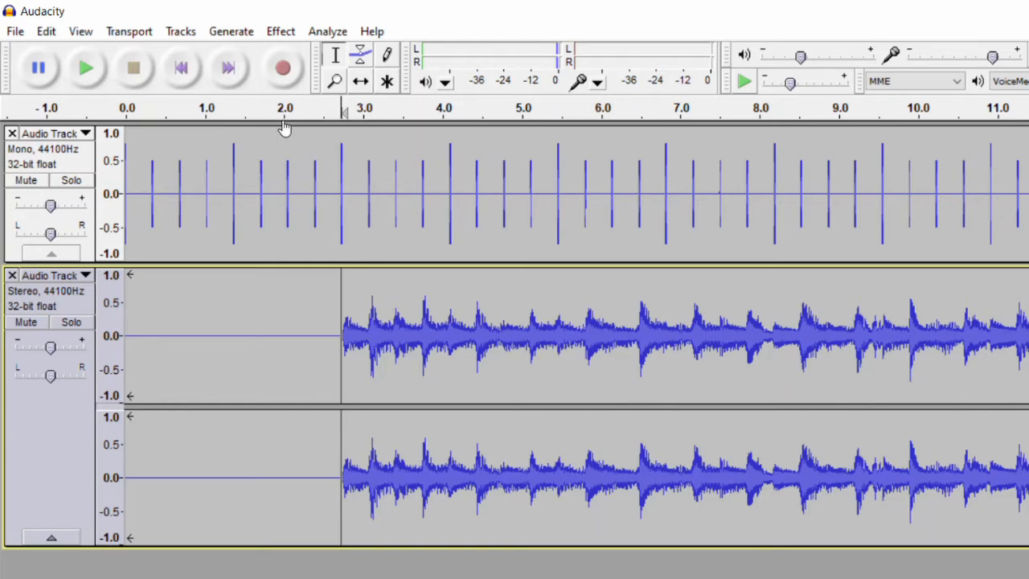
pyautogui.click(98, 79)
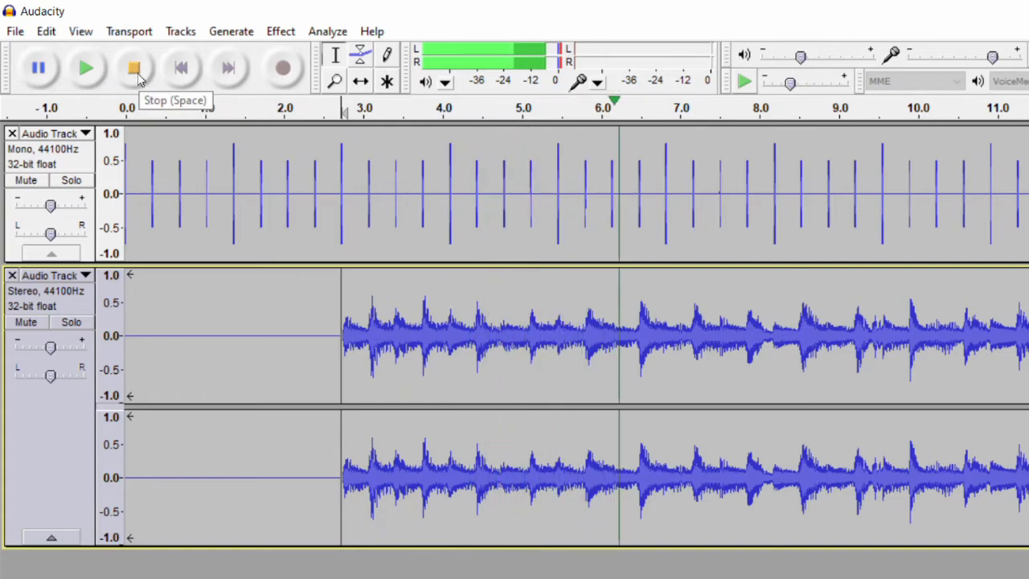
# Step: Unmute the Click track and record a second stereo take of about 28 seconds from the project start on a new track
pyautogui.click(137, 73)
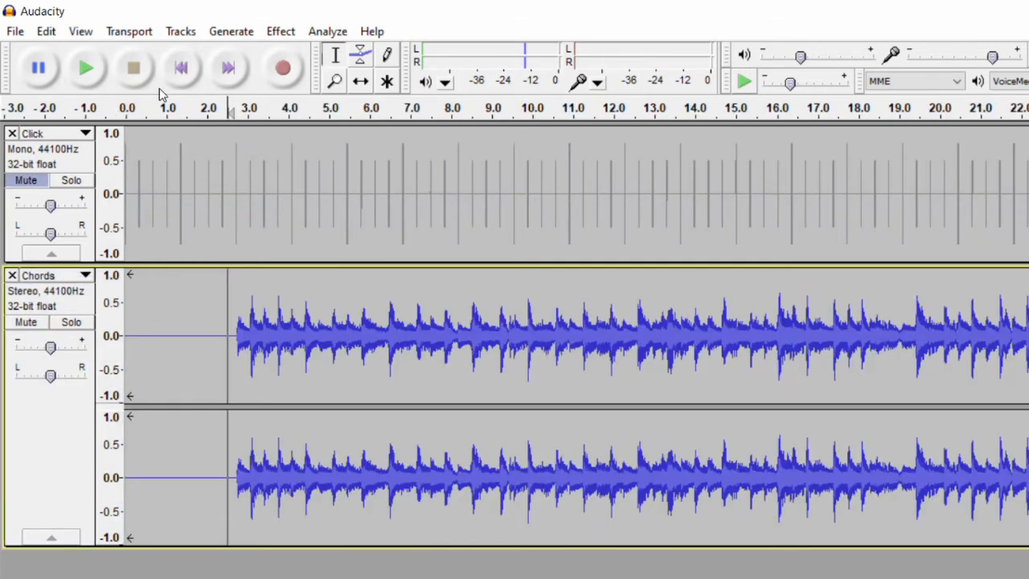
pyautogui.click(181, 69)
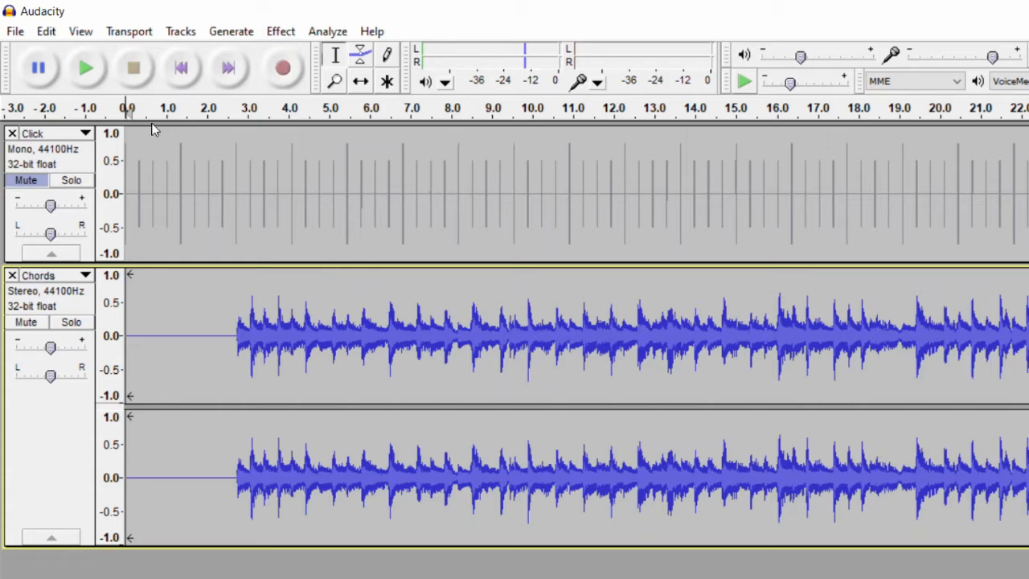
pyautogui.click(27, 182)
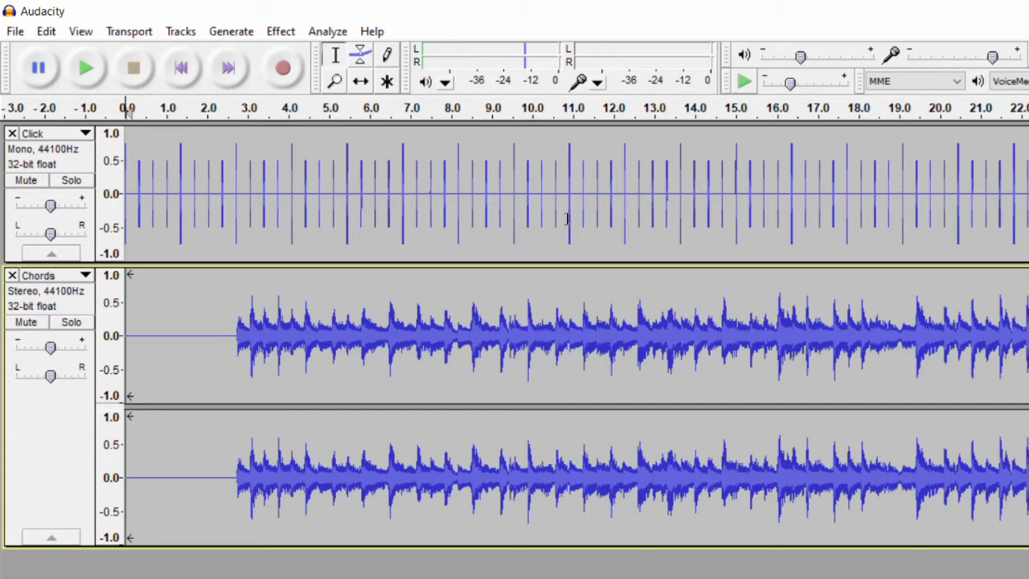
pyautogui.click(283, 70)
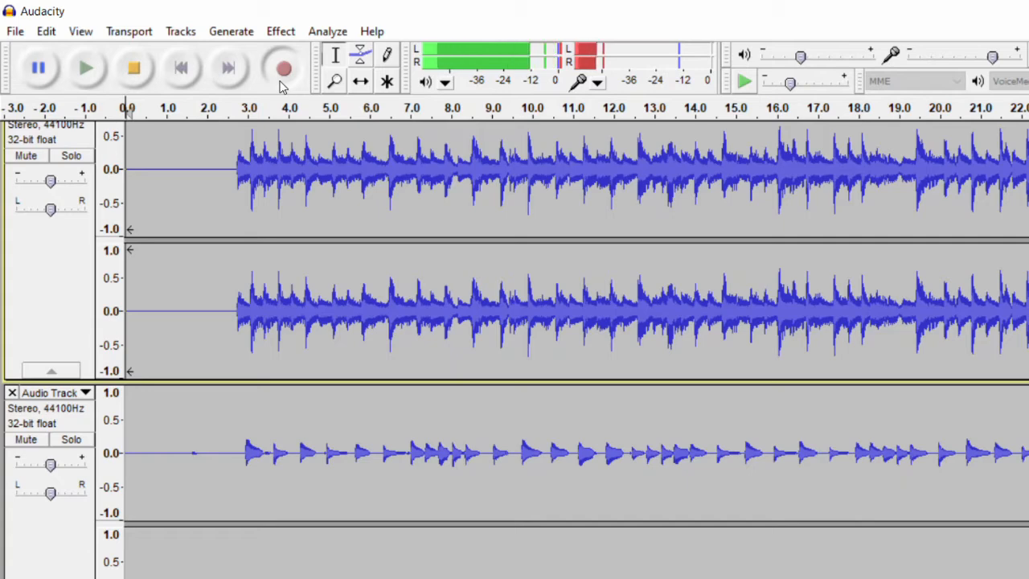
pyautogui.press('space')
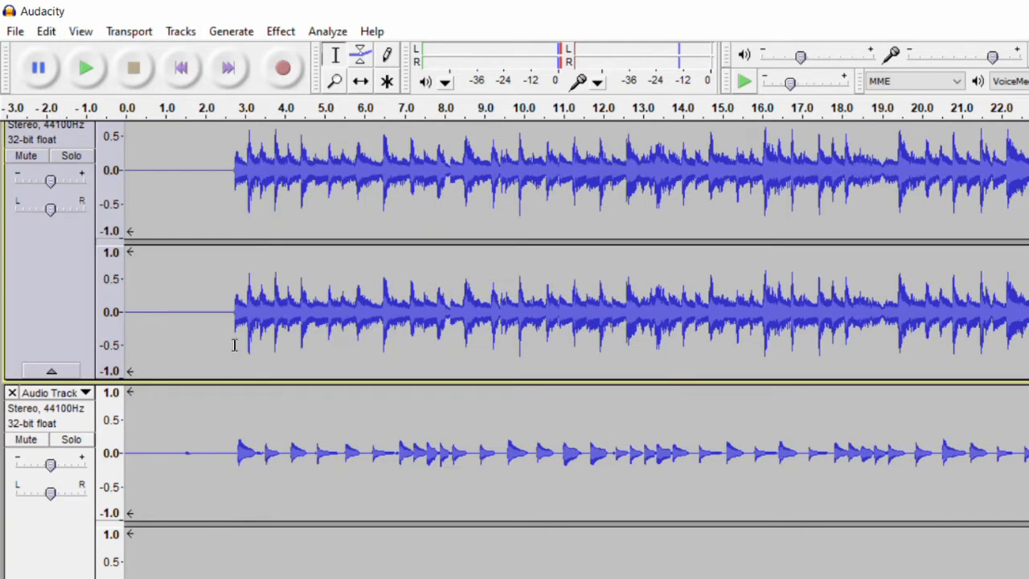
# Step: Move the newly recorded track up between the Click and Chords tracks to compare its first note with the clicks
pyautogui.click(120, 31)
pyautogui.click(83, 31)
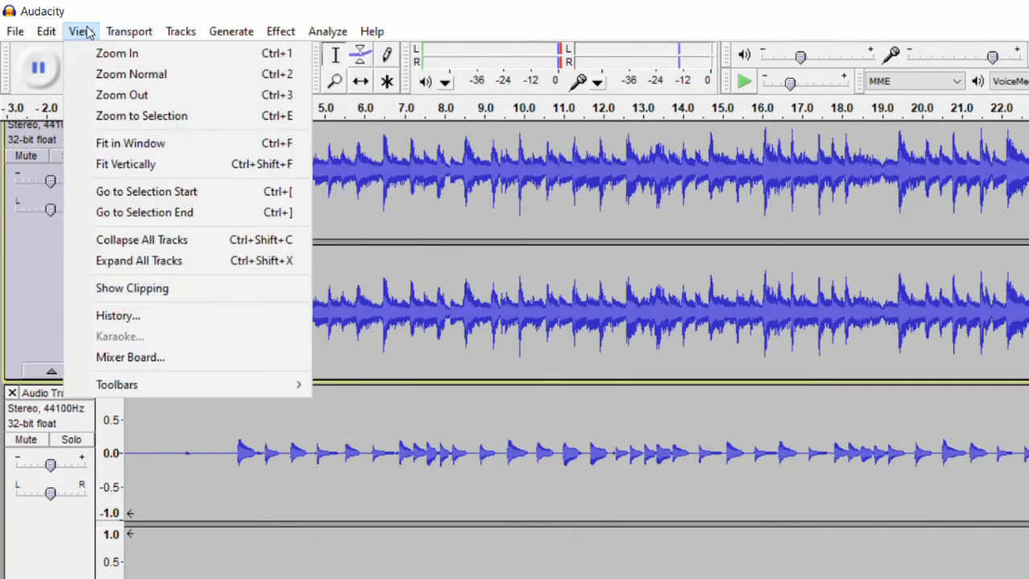
pyautogui.click(93, 46)
pyautogui.click(85, 32)
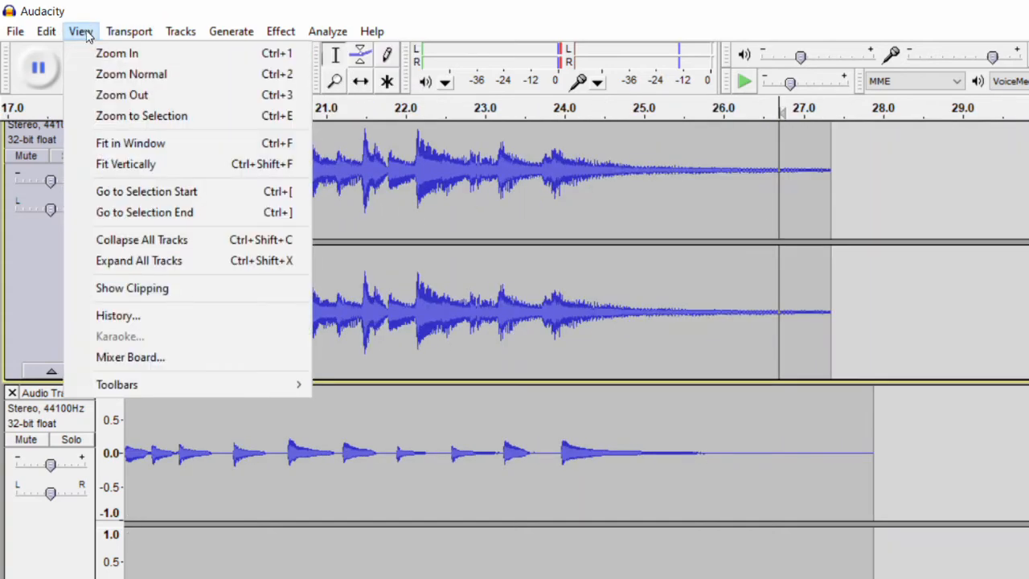
pyautogui.click(92, 50)
pyautogui.moveTo(924, 578)
pyautogui.mouseDown()
pyautogui.moveTo(201, 578)
pyautogui.moveTo(925, 578)
pyautogui.mouseUp()
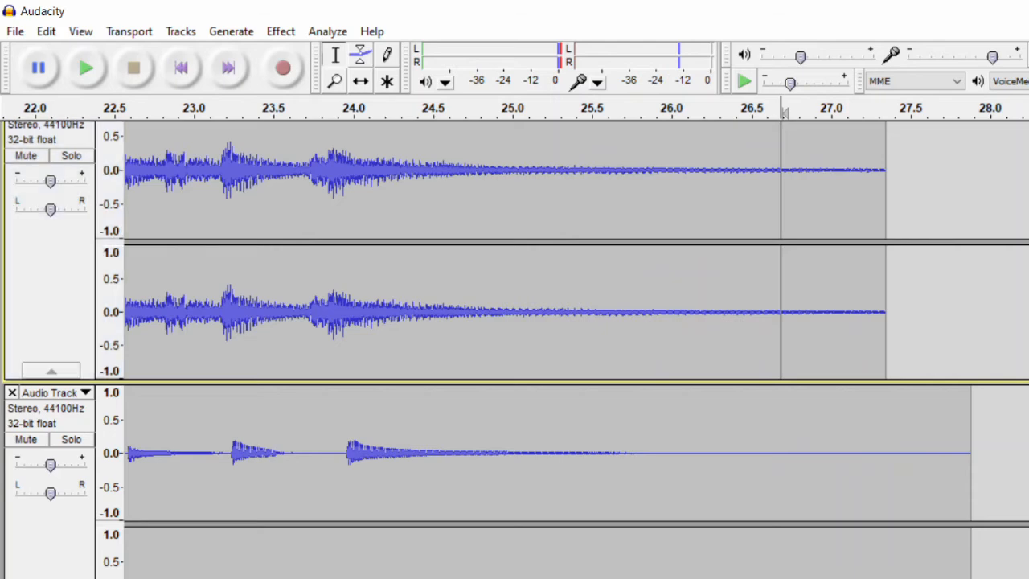
pyautogui.hscroll(-20, 575, 337)
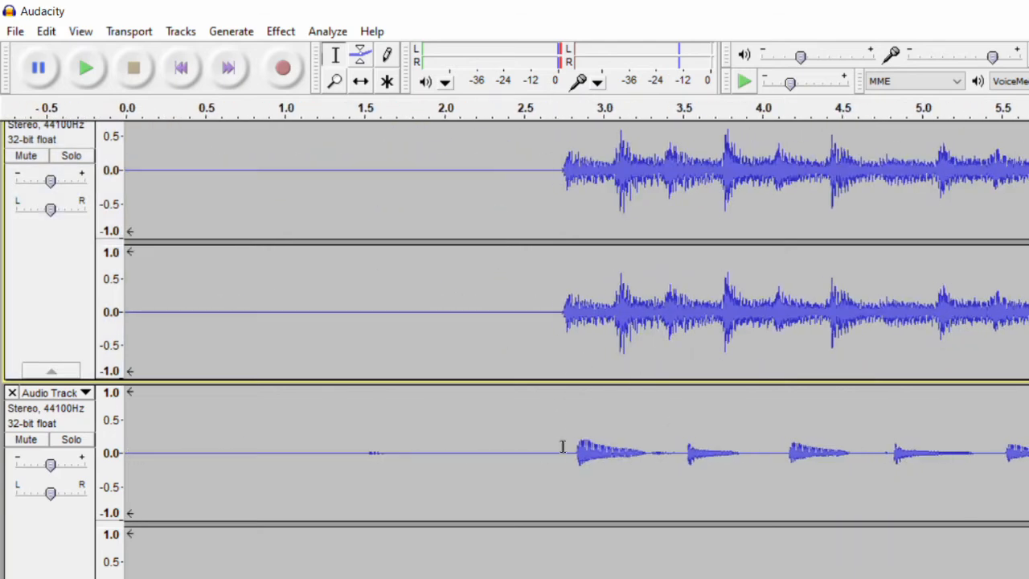
pyautogui.scroll(4, 565, 374)
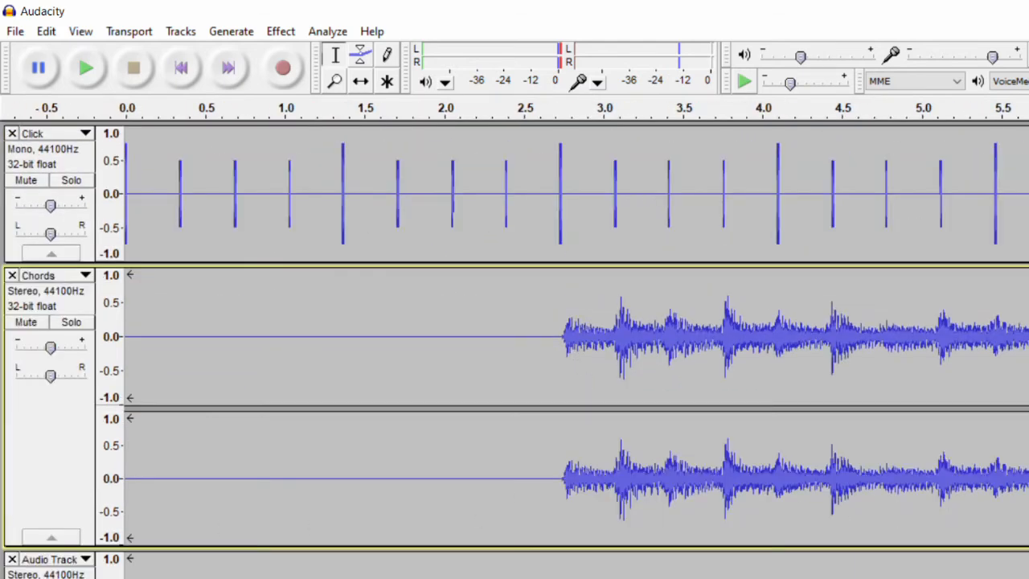
pyautogui.moveTo(81, 566); pyautogui.dragTo(87, 277)
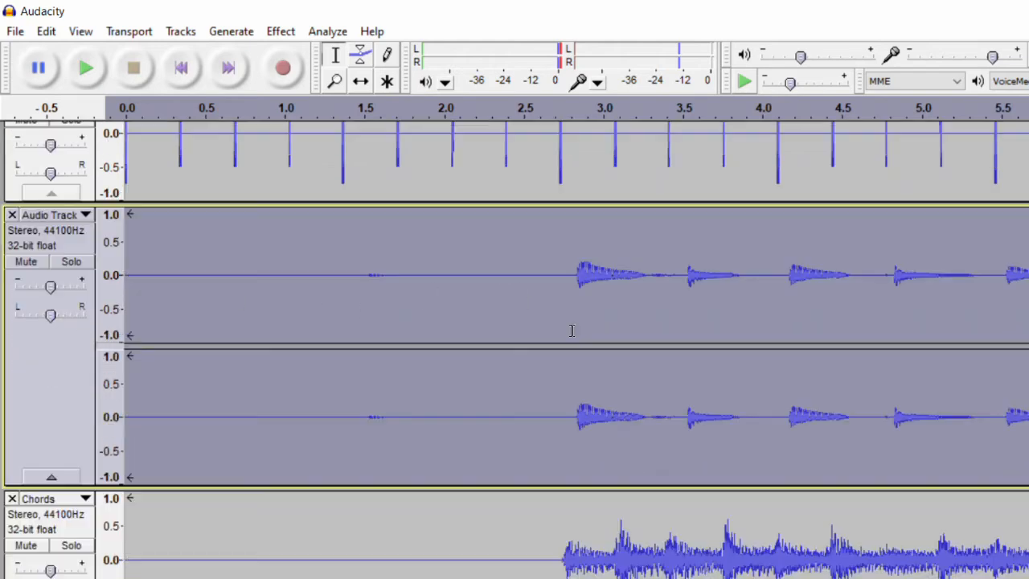
# Step: Delete the short silence in the new take between the click at about 2.7 s and its first note
pyautogui.click(571, 338)
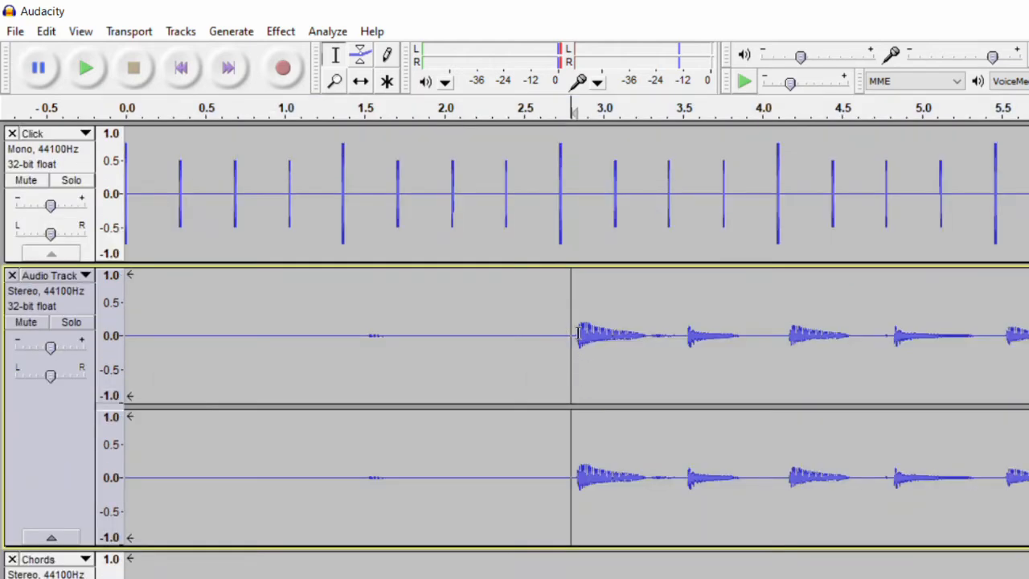
pyautogui.moveTo(575, 333); pyautogui.dragTo(562, 333)
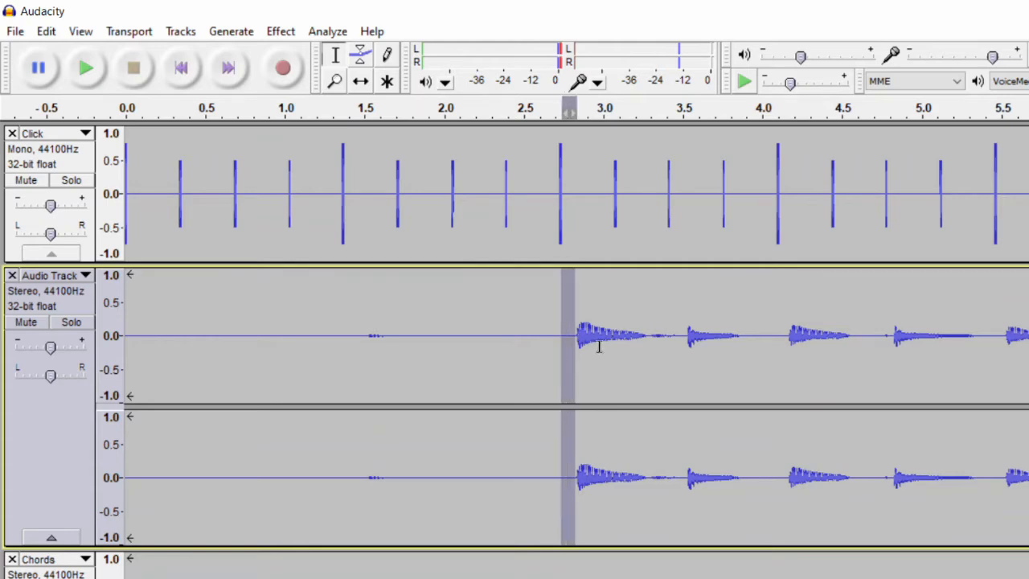
pyautogui.press('Delete')
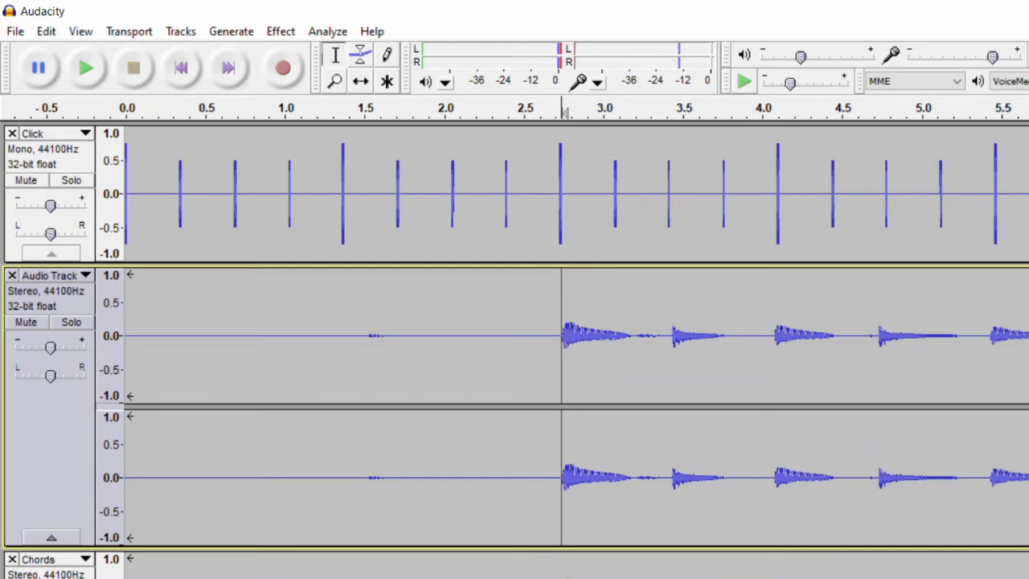
# Step: Rename the newly recorded track as Bass
pyautogui.scroll(-1, 61, 294)
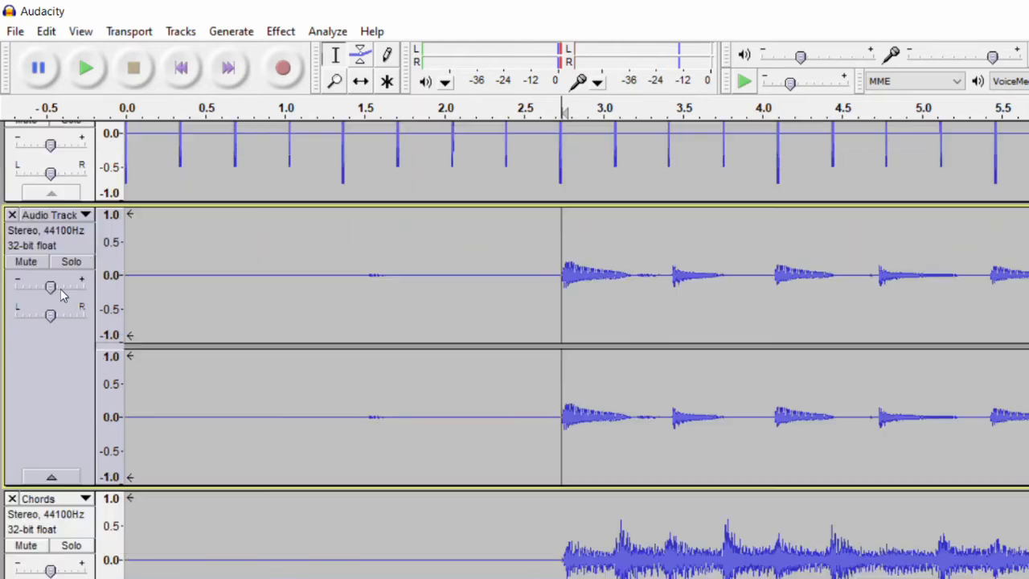
pyautogui.click(53, 215)
pyautogui.click(58, 234)
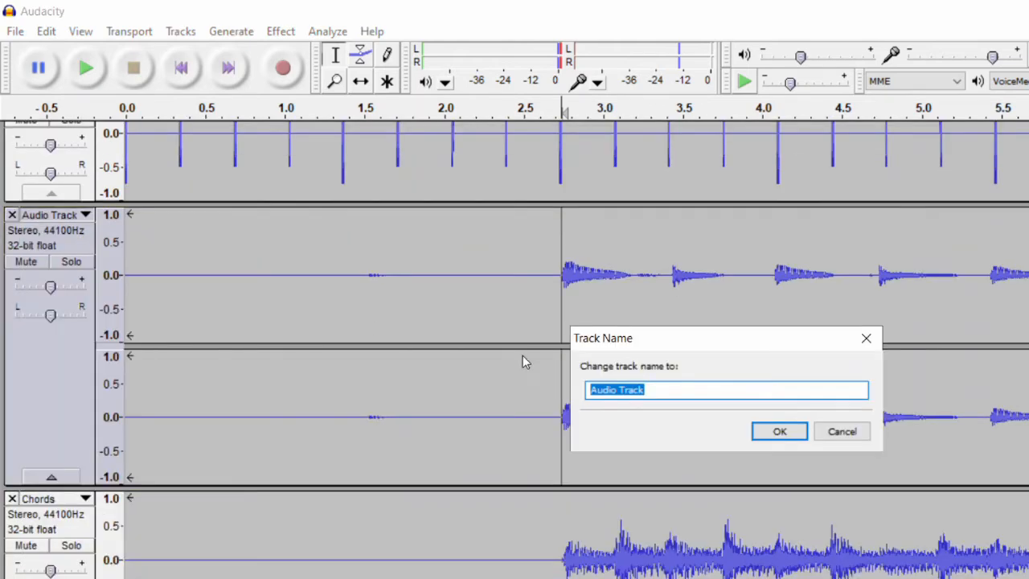
pyautogui.write('a')
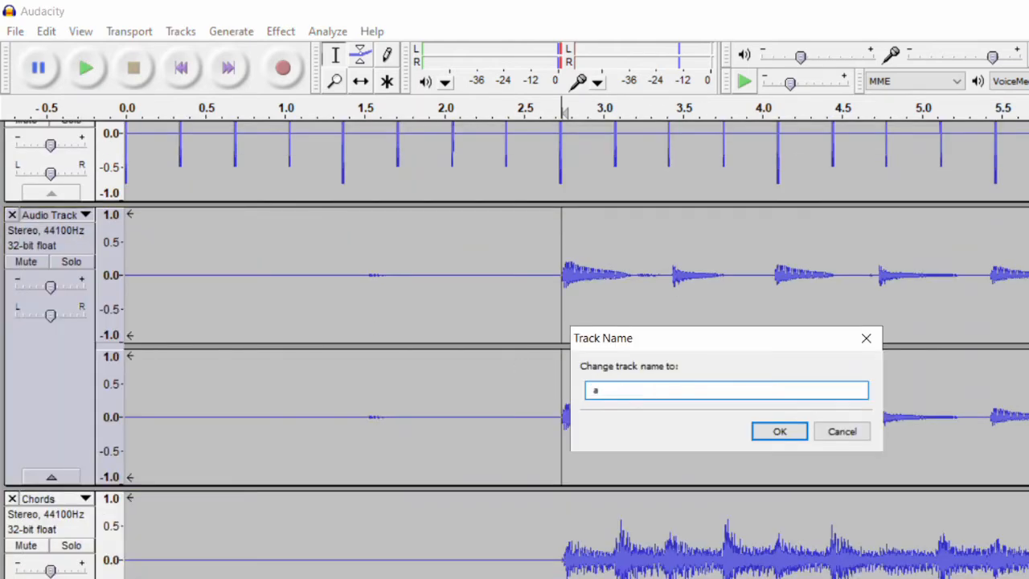
pyautogui.write('Bass')
pyautogui.press('Return')
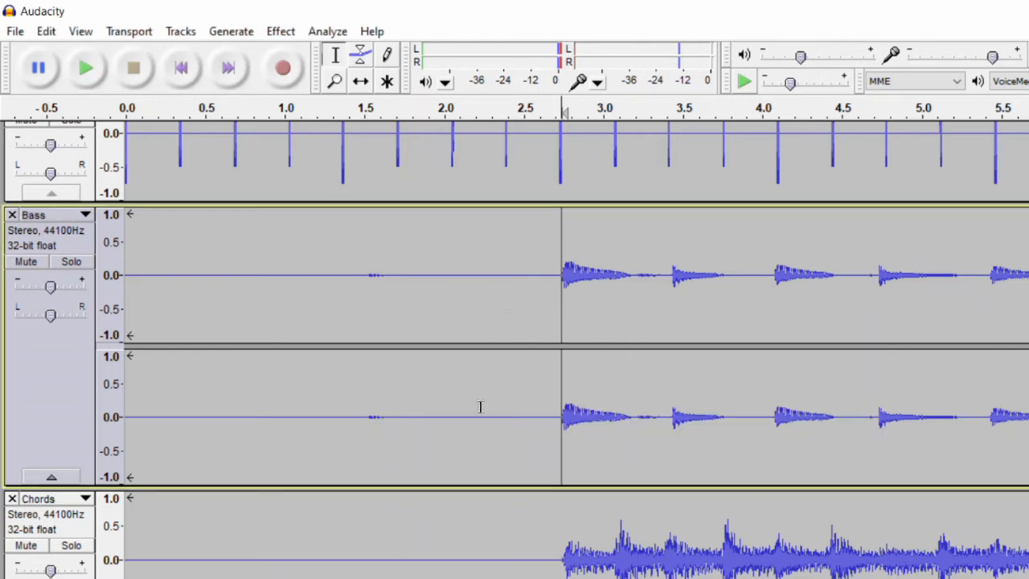
# Step: Solo the Bass track and listen to it from its first note at about 2.7 s
pyautogui.scroll(-2, 321, 152)
pyautogui.click(81, 31)
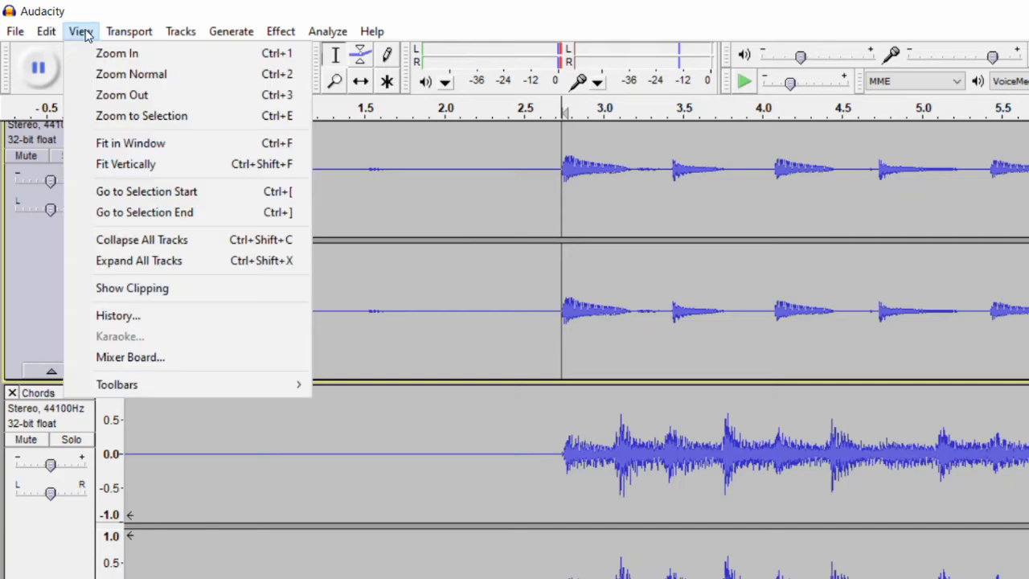
pyautogui.click(101, 94)
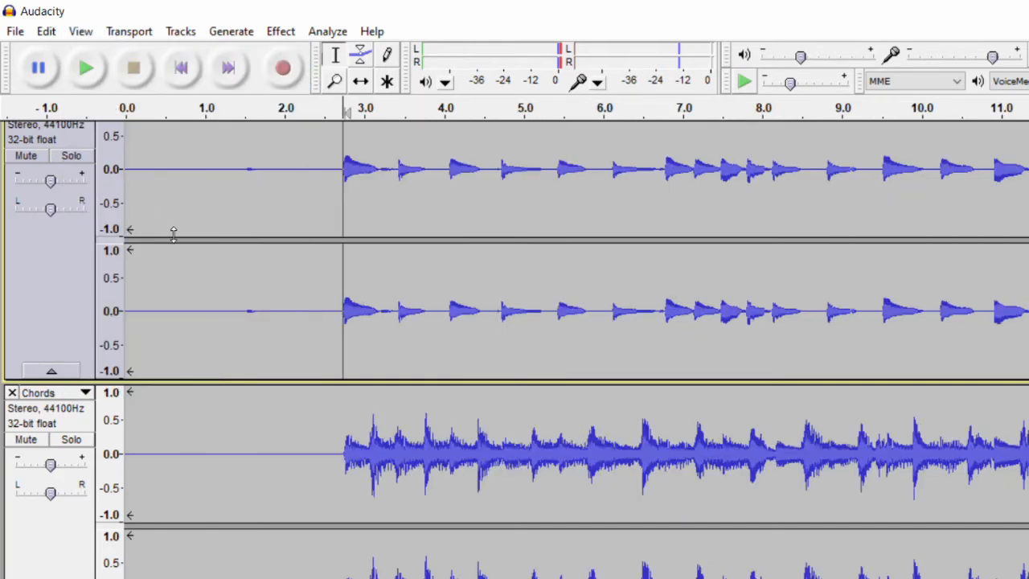
pyautogui.scroll(3, 328, 232)
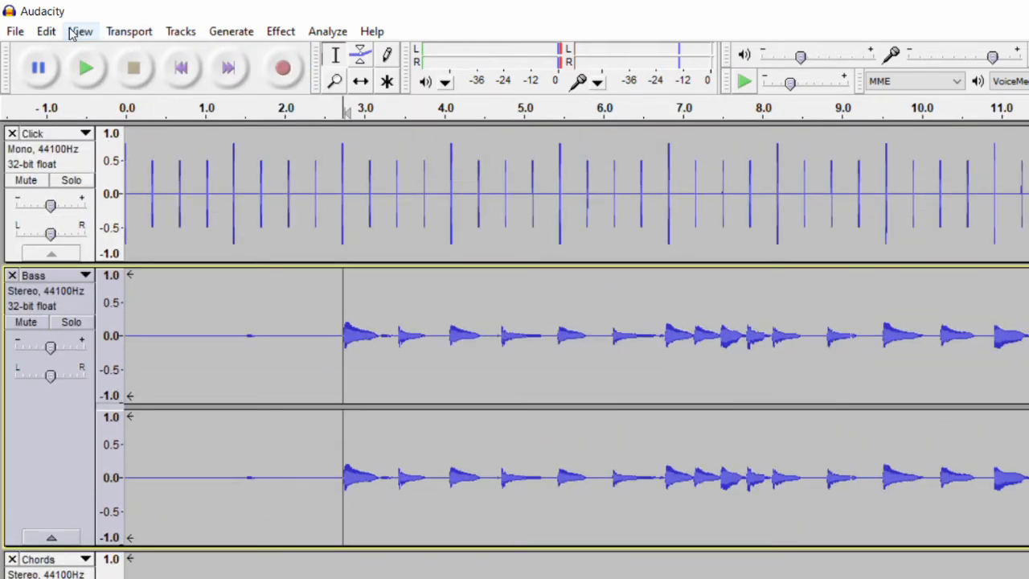
pyautogui.click(129, 32)
pyautogui.moveTo(80, 31)
pyautogui.click(105, 94)
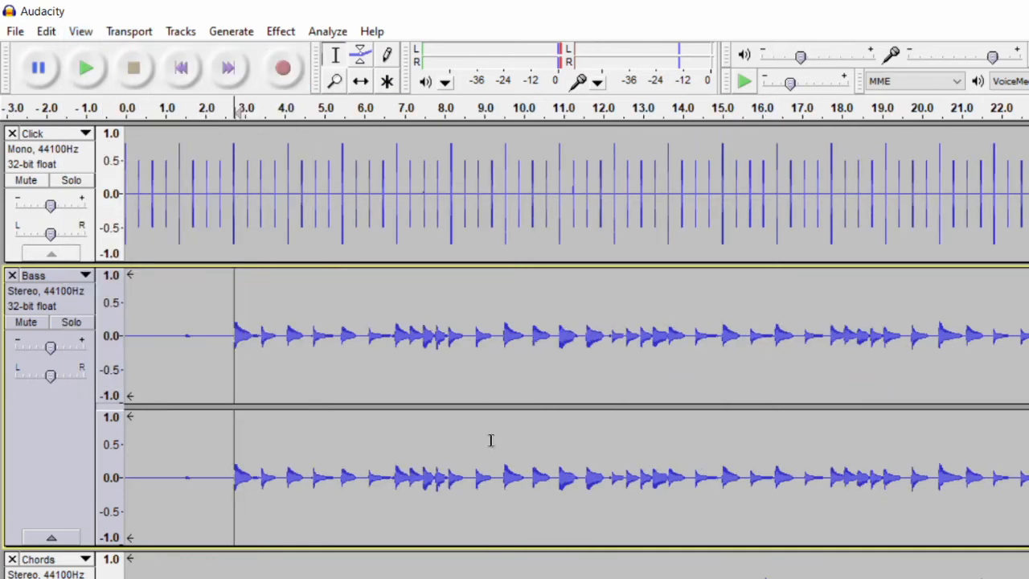
pyautogui.scroll(-1, 426, 483)
pyautogui.scroll(1, 424, 498)
pyautogui.click(71, 322)
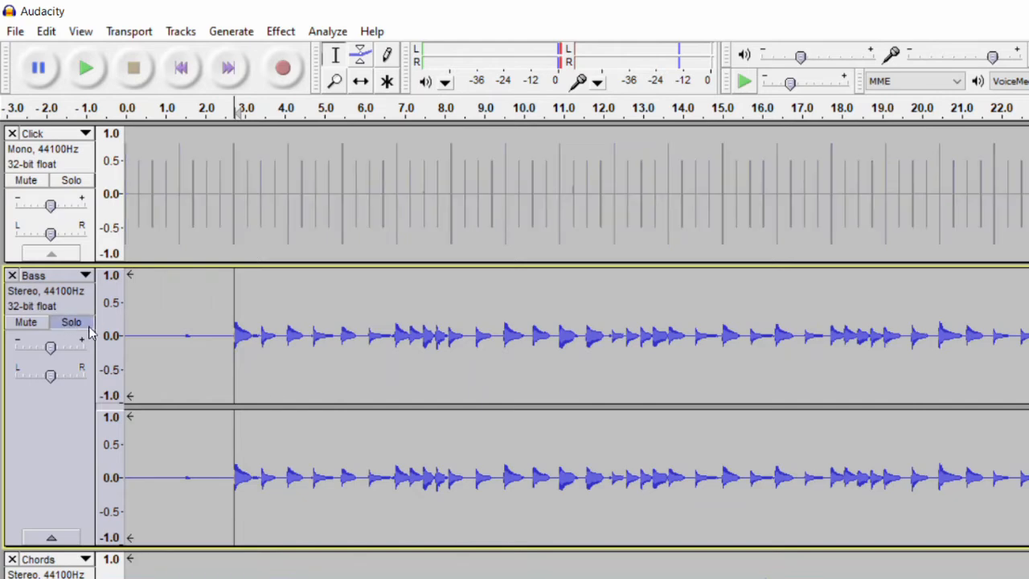
pyautogui.press('space')
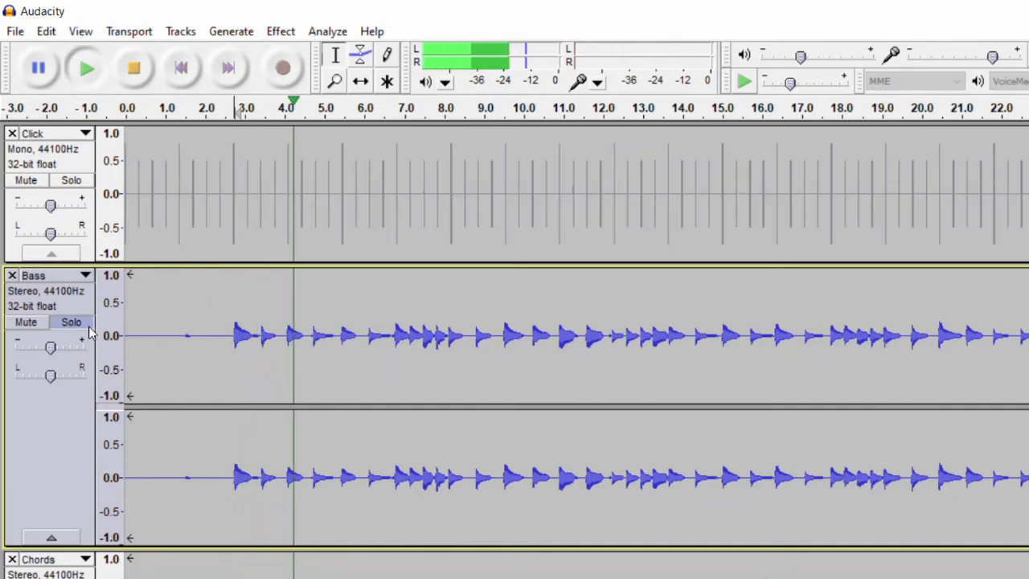
pyautogui.press('space')
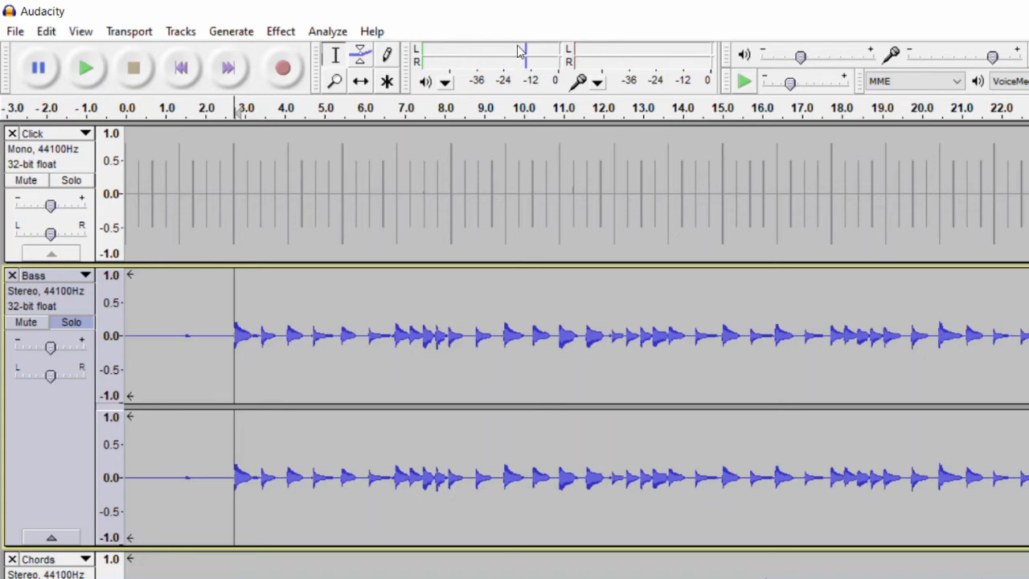
# Step: Lower the pitch of the whole Bass track by 12 semitones with Change Pitch, and play the result
pyautogui.click(35, 424)
pyautogui.scroll(-1, 38, 425)
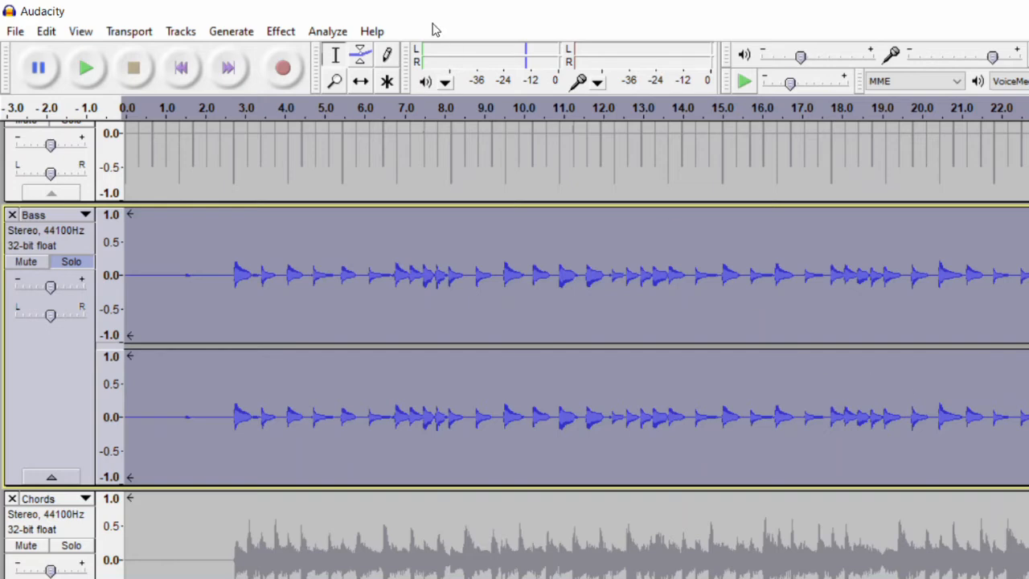
pyautogui.click(277, 32)
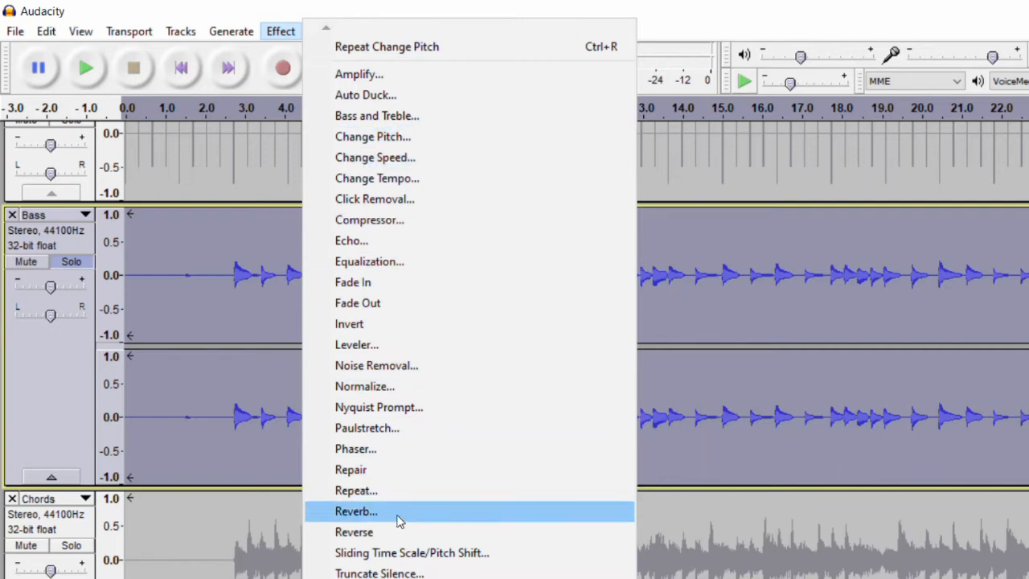
pyautogui.click(417, 137)
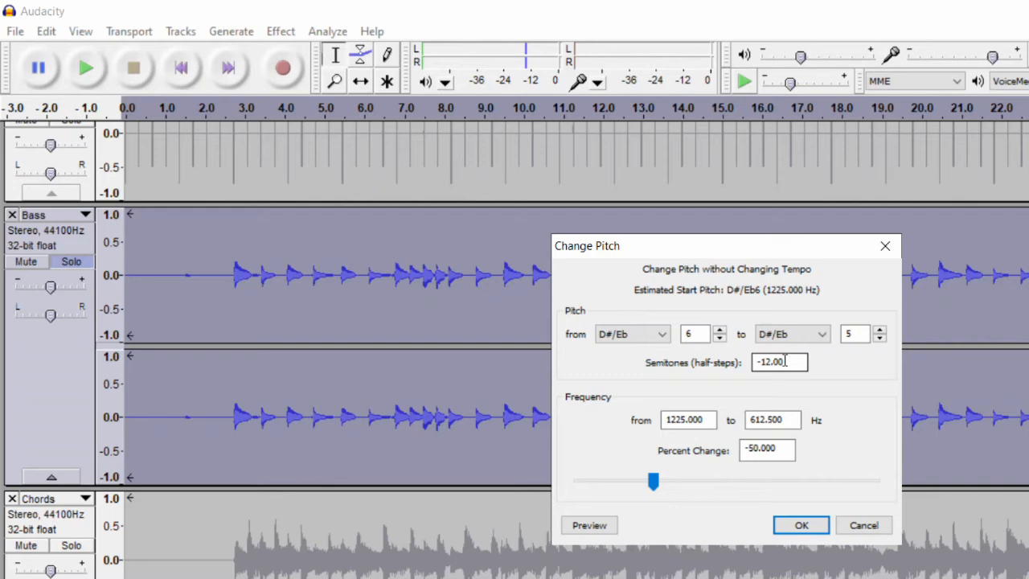
pyautogui.click(804, 525)
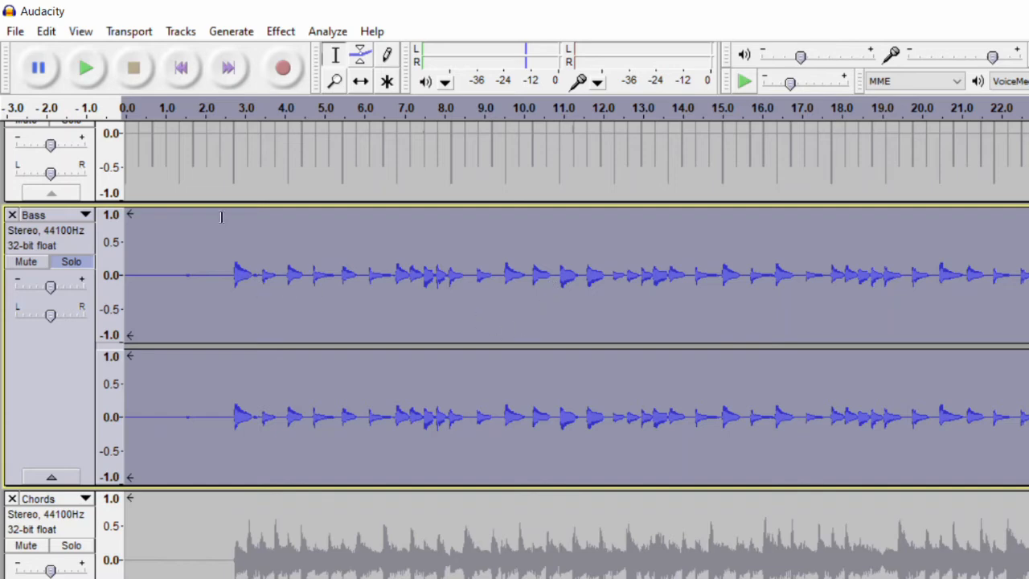
pyautogui.click(233, 109)
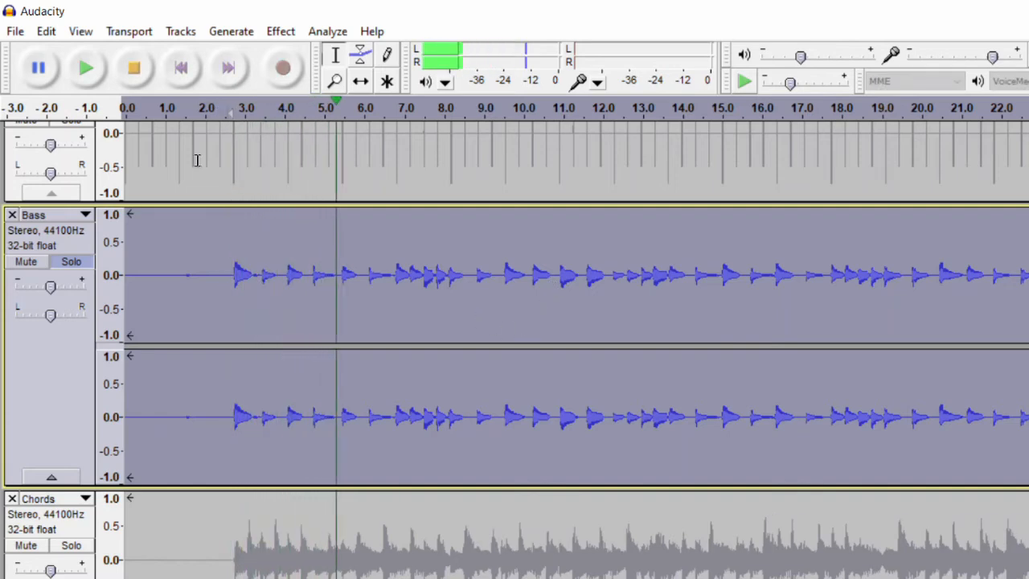
pyautogui.press('space')
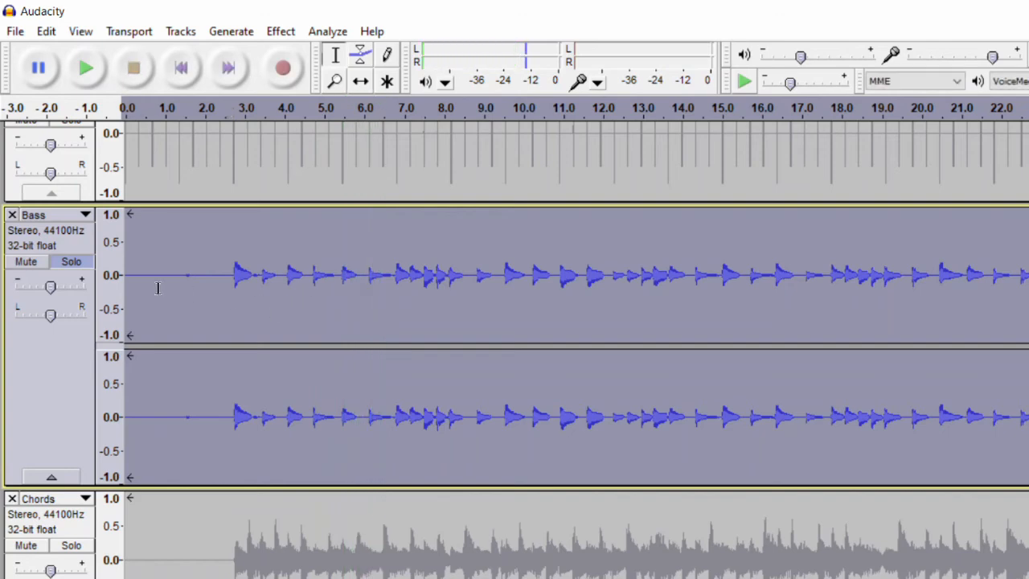
# Step: Take Bass off solo, mute the Click track, and play Bass and Chords together from about 2.7 s
pyautogui.scroll(3, 56, 266)
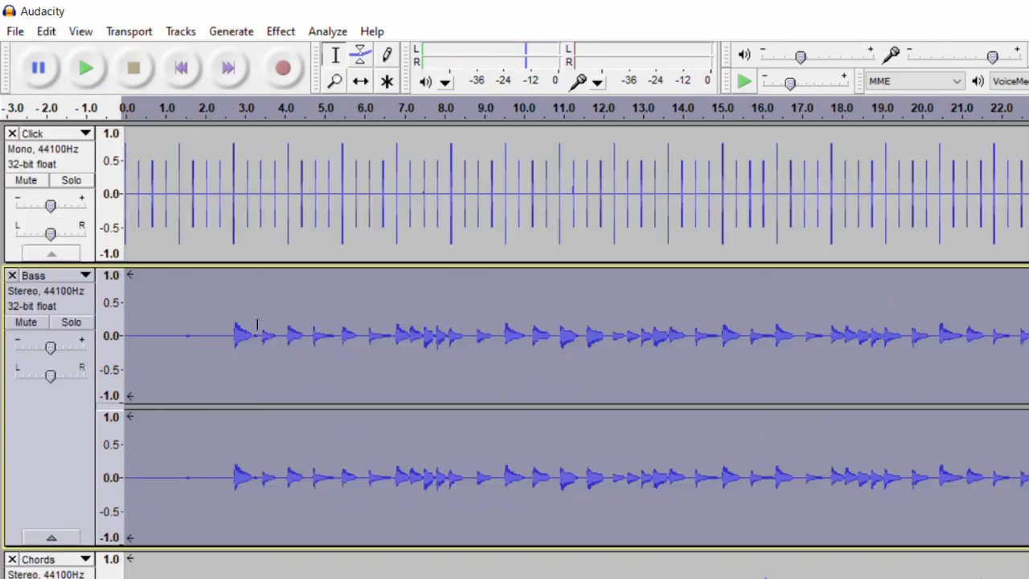
pyautogui.click(39, 182)
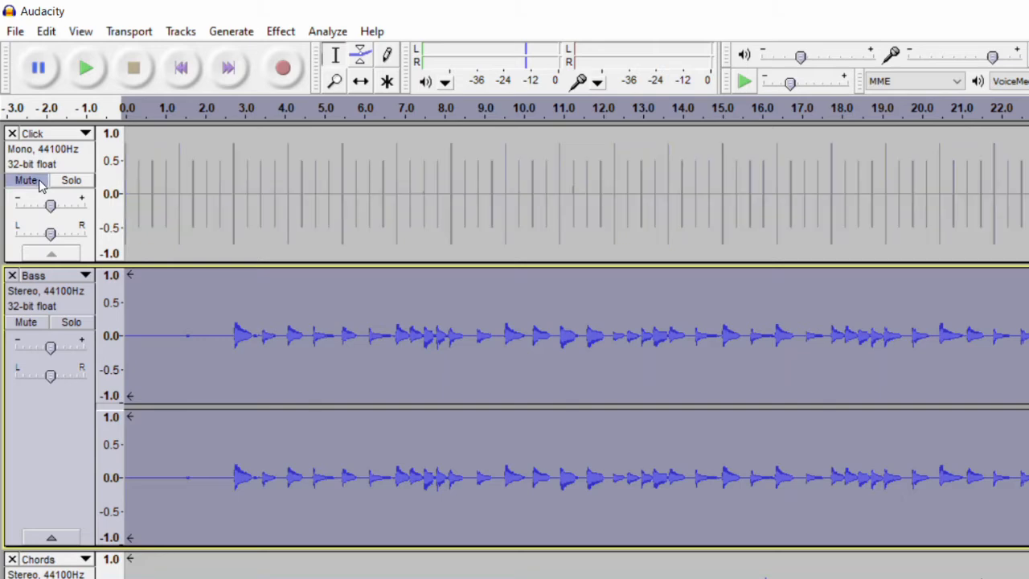
pyautogui.click(233, 115)
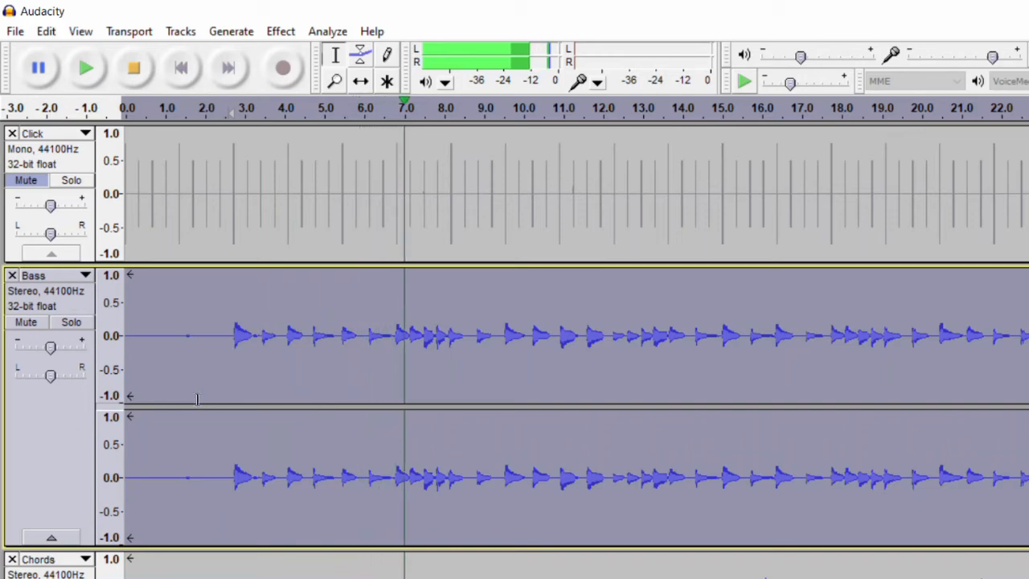
pyautogui.click(135, 71)
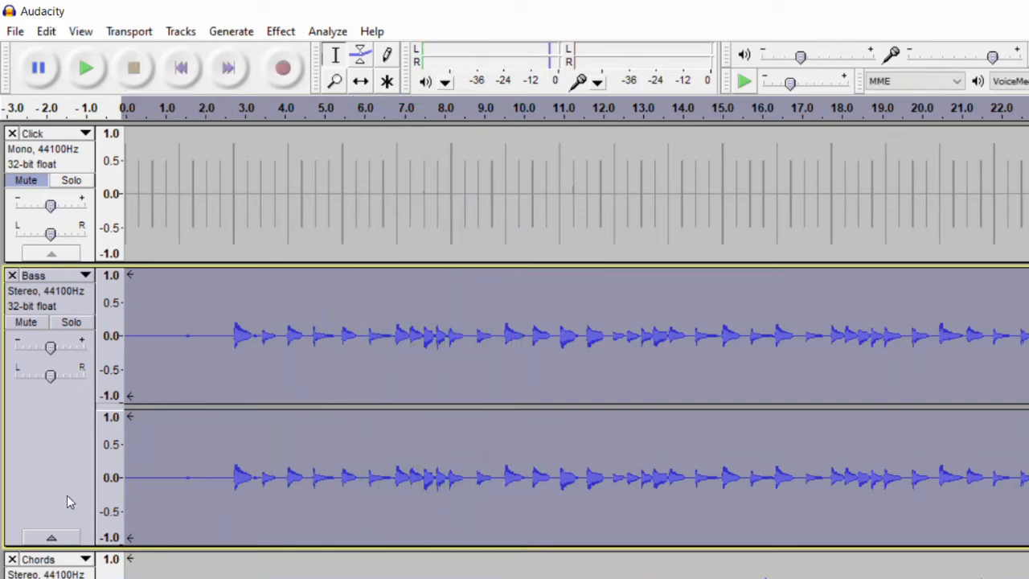
# Step: Record a melody take on a new track from the start of the project, stop after about 27 s, and return to the start
pyautogui.scroll(-2, 81, 450)
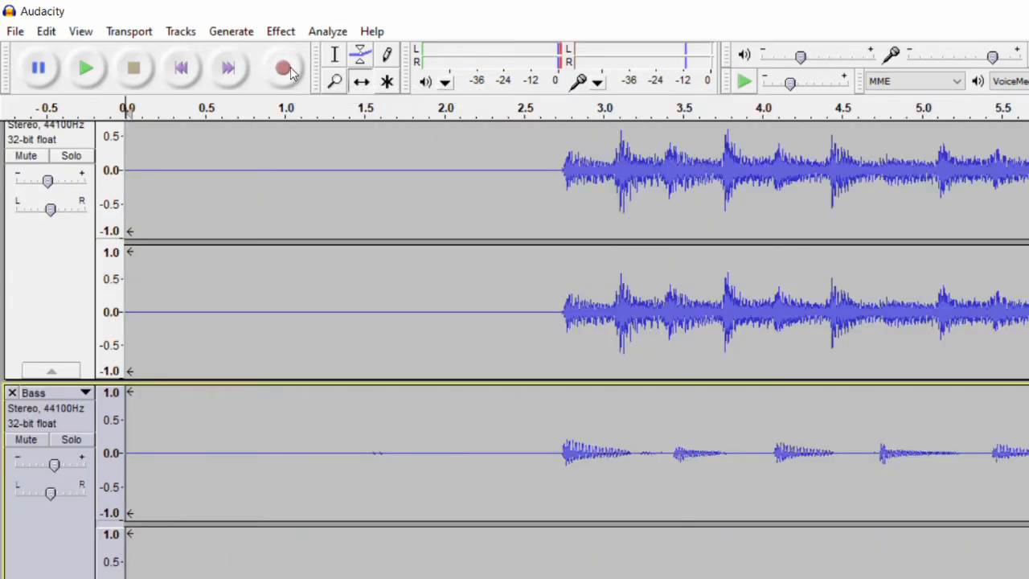
pyautogui.click(285, 70)
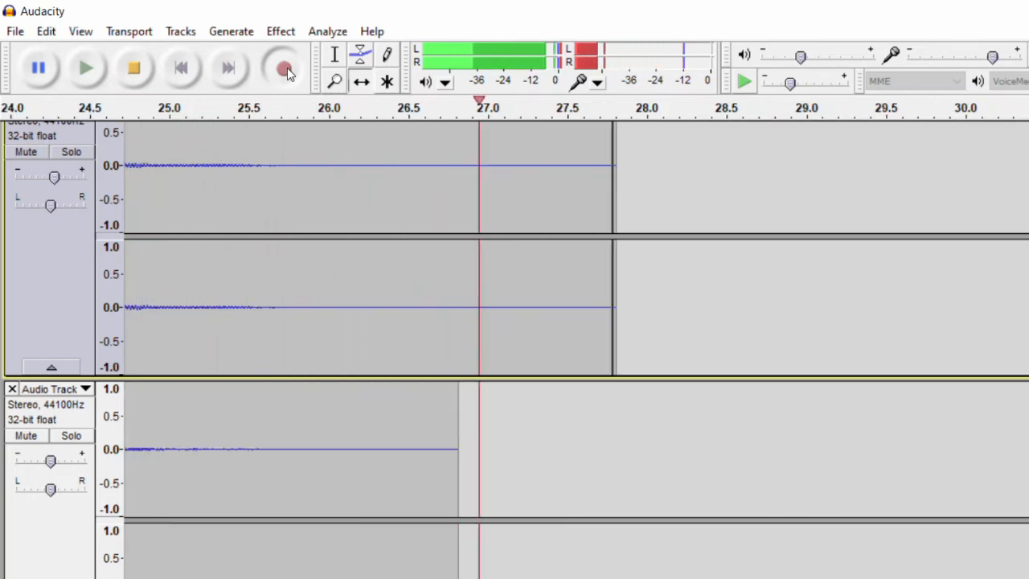
pyautogui.press('space')
pyautogui.press('Home')
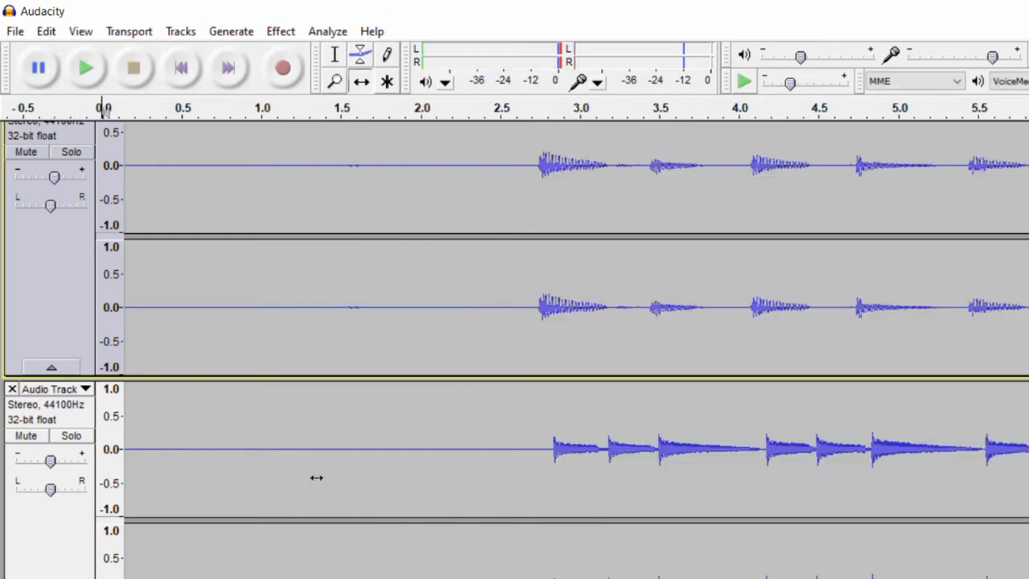
# Step: Rename the newly recorded track as Mel and move it directly below the Click track
pyautogui.click(73, 389)
pyautogui.click(74, 412)
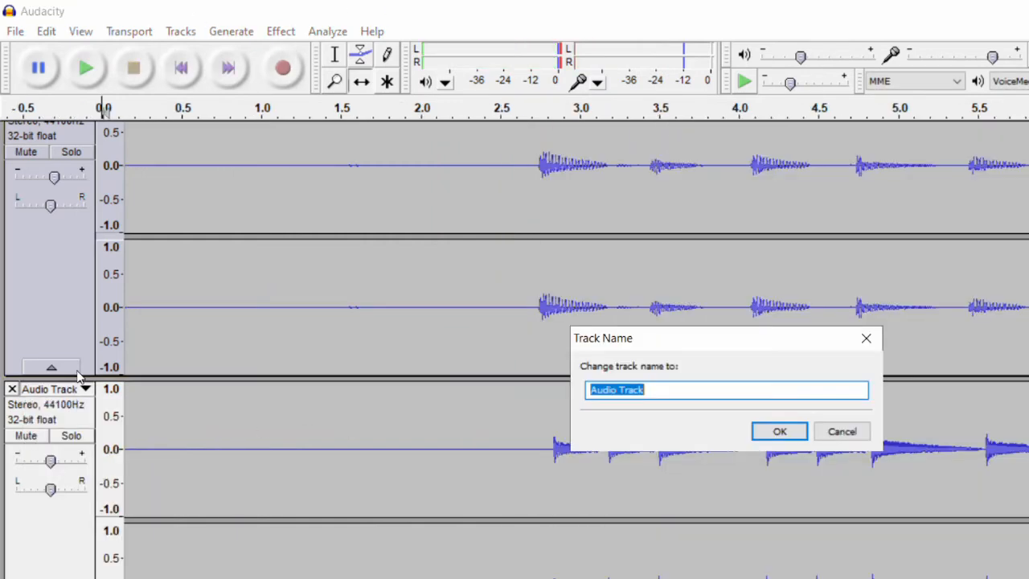
pyautogui.write('Mel')
pyautogui.press('Return')
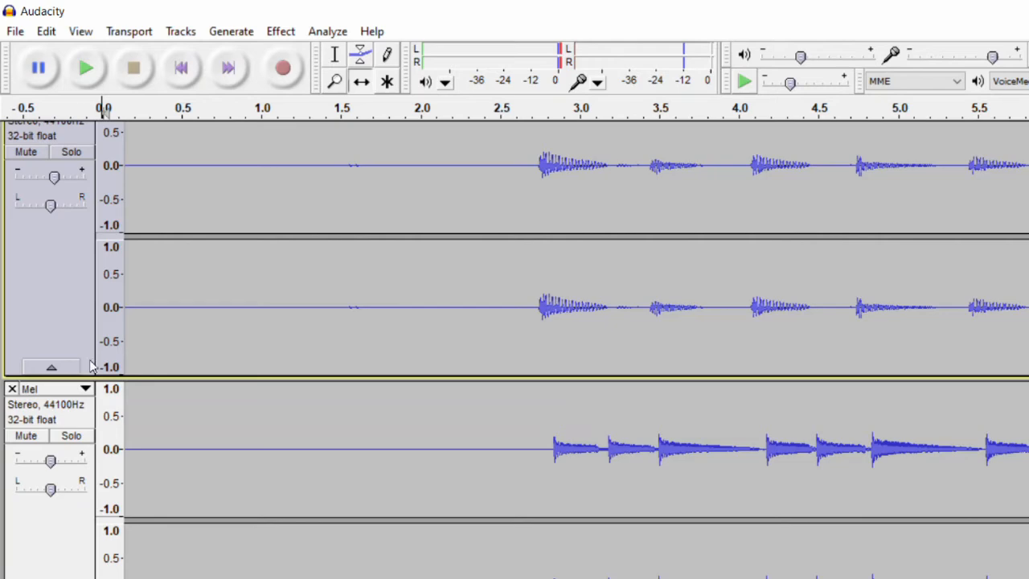
pyautogui.moveTo(76, 537); pyautogui.dragTo(76, 130)
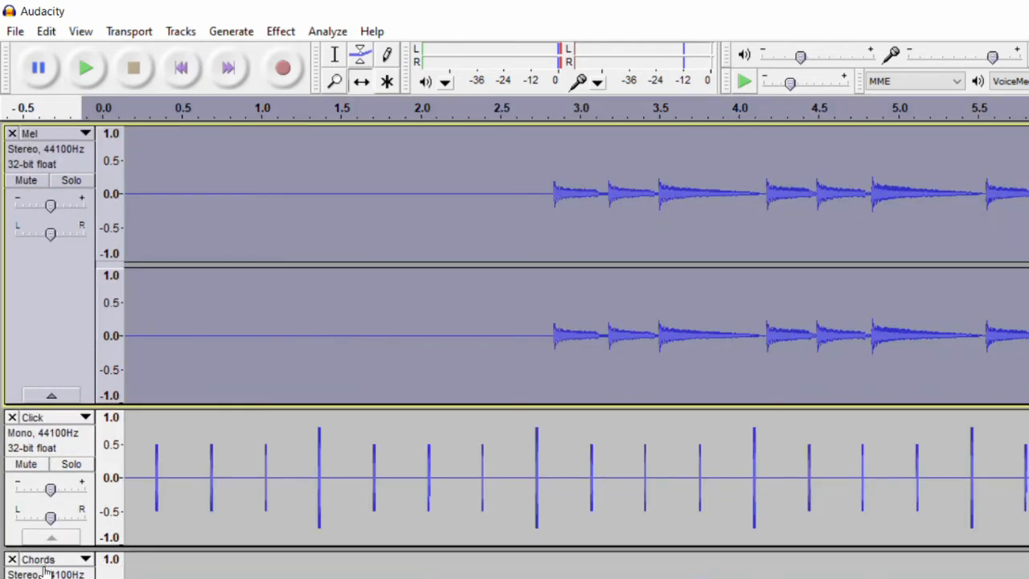
pyautogui.moveTo(87, 400); pyautogui.dragTo(34, 568)
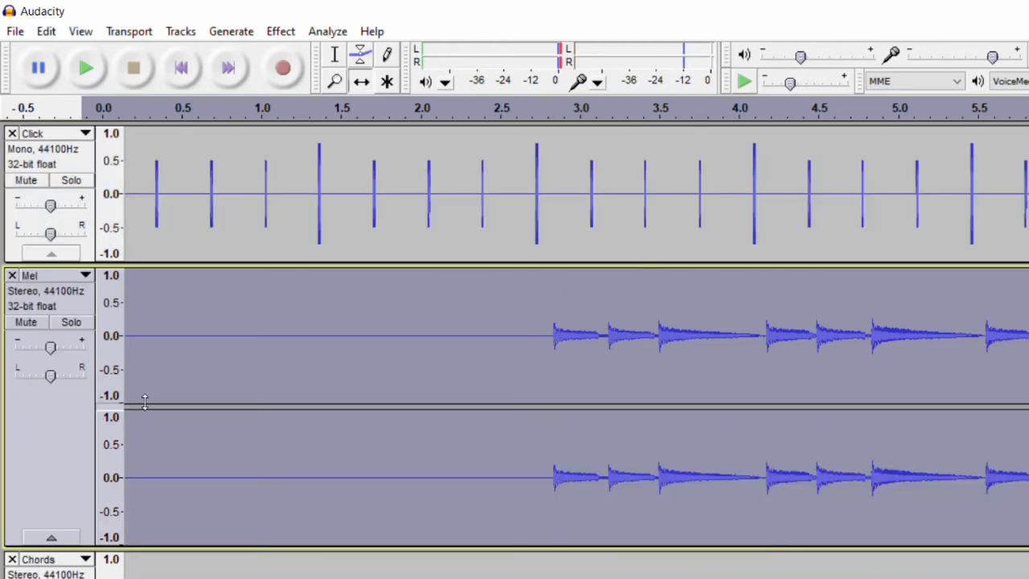
# Step: Delete the silence in Mel from about 2.73 to 2.83 s so the first note lines up with the accented click
pyautogui.click(334, 55)
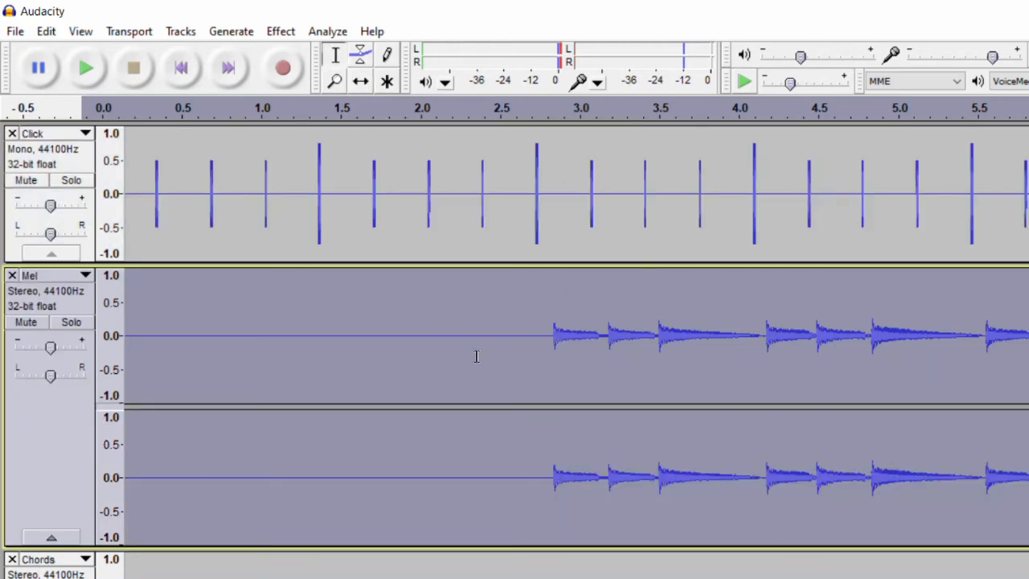
pyautogui.click(555, 331)
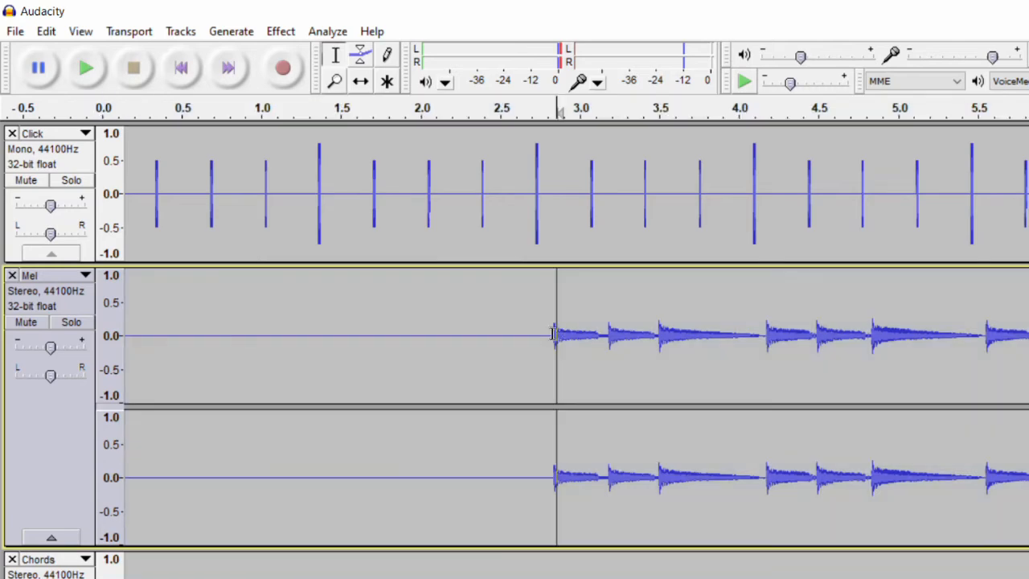
pyautogui.click(80, 32)
pyautogui.click(87, 50)
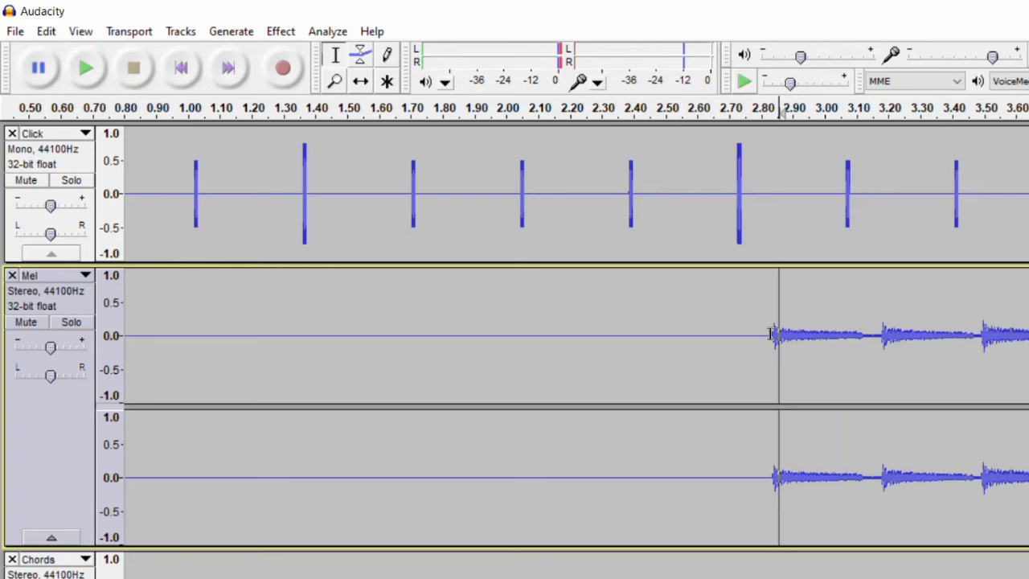
pyautogui.moveTo(771, 334); pyautogui.dragTo(739, 331)
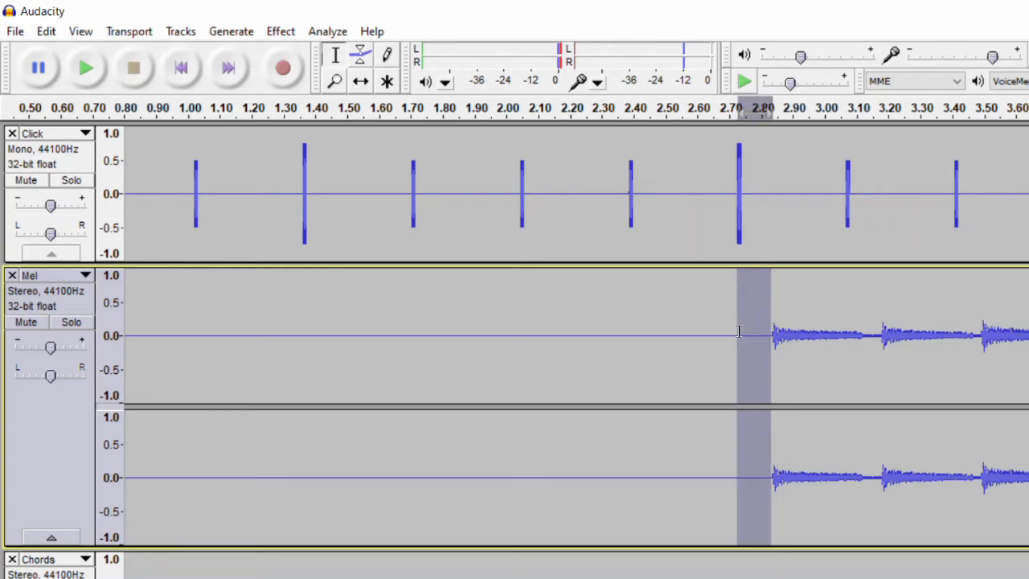
pyautogui.press('Delete')
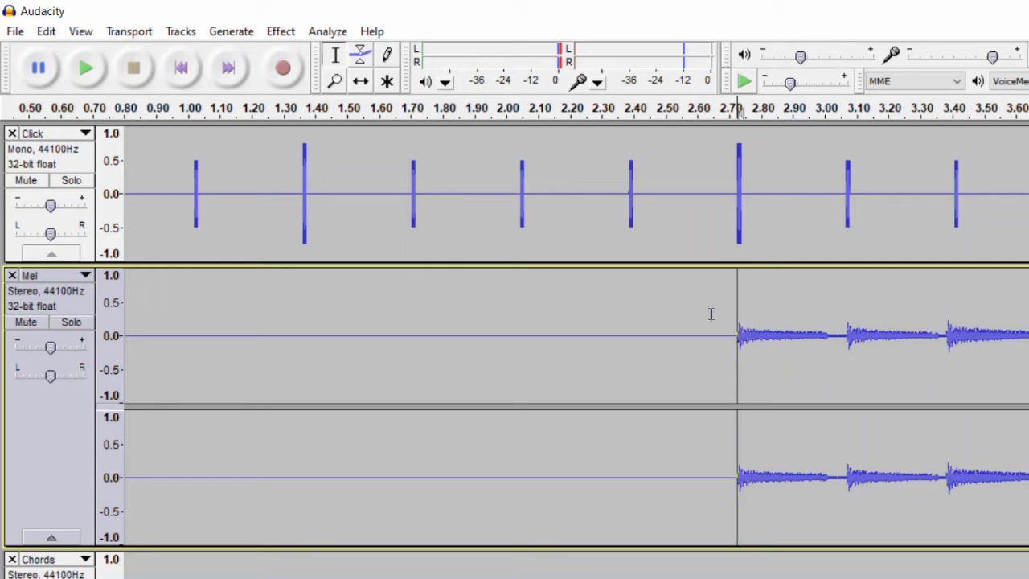
# Step: Play the aligned melody and compare its notes with the clicks, checking the note at about 5.4 to 5.8 s
pyautogui.press('space')
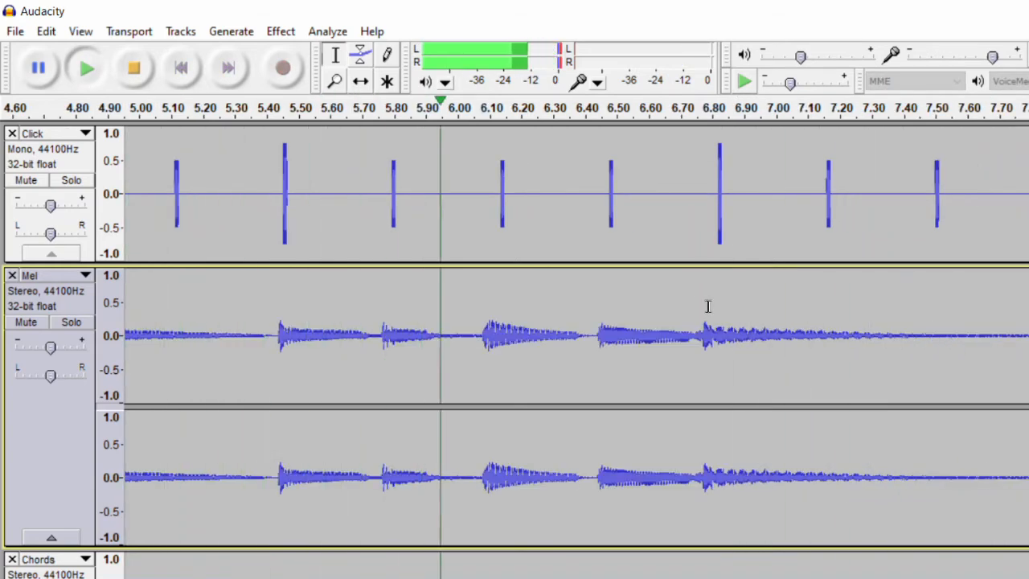
pyautogui.press('space')
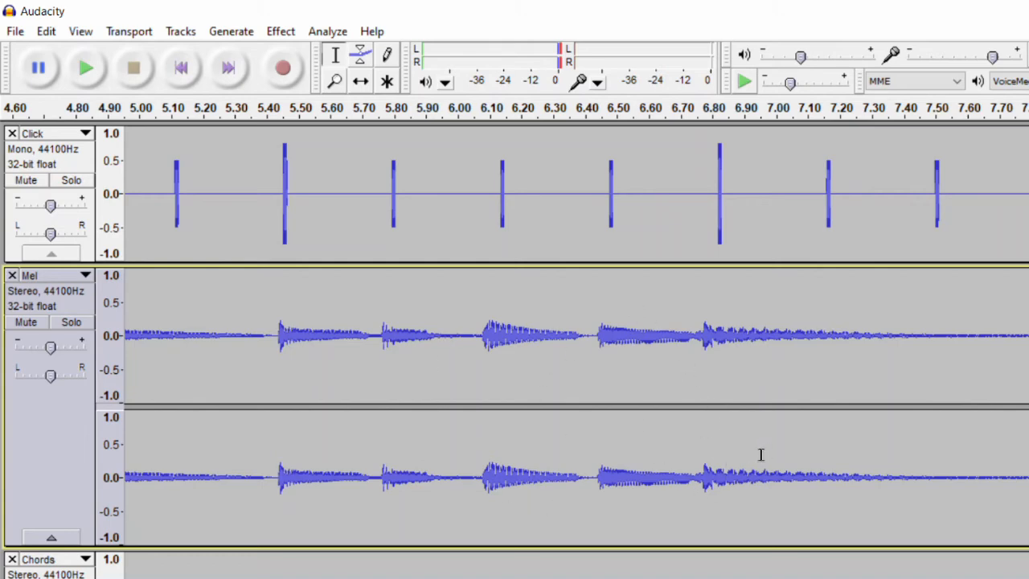
pyautogui.click(80, 31)
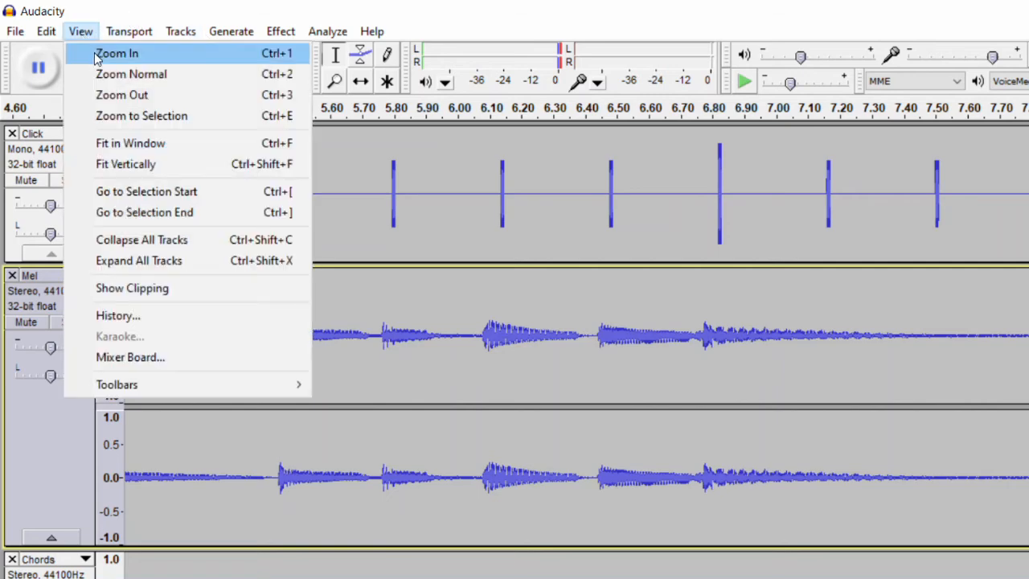
pyautogui.click(97, 95)
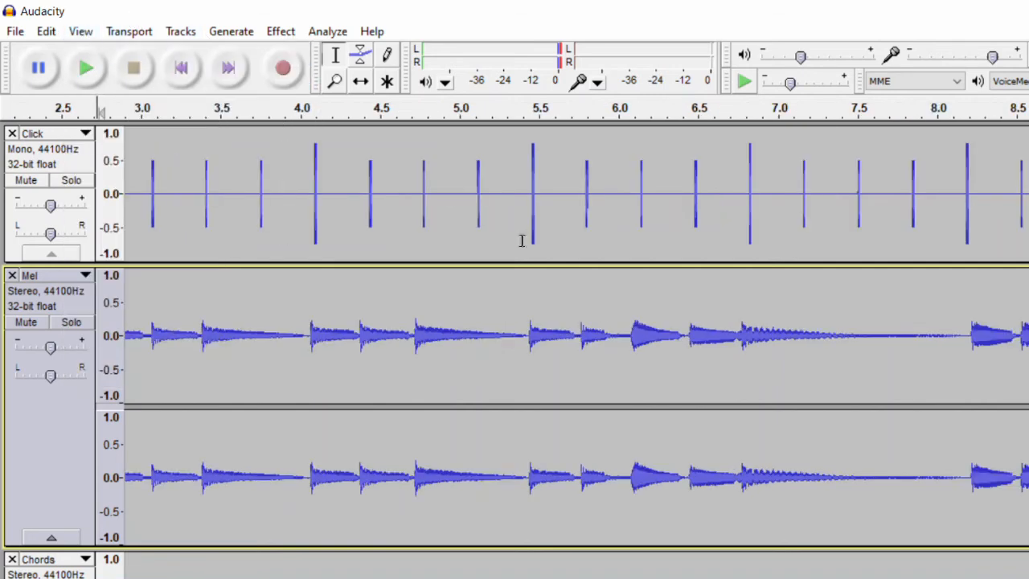
pyautogui.moveTo(528, 328); pyautogui.dragTo(582, 336)
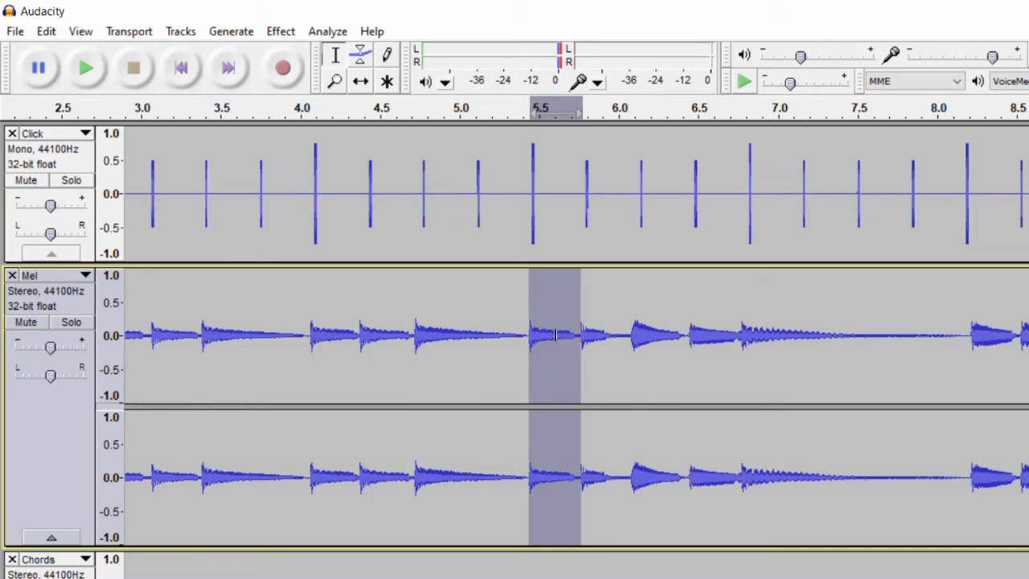
pyautogui.click(620, 386)
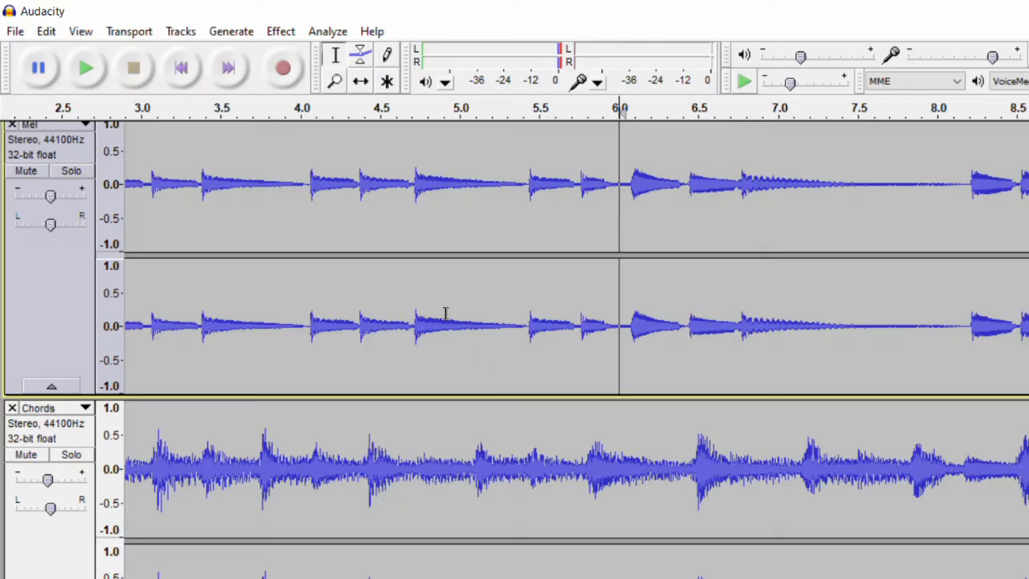
# Step: Delete the Click track, keeping the Mel, Chords and Bass tracks
pyautogui.scroll(-5, 345, 316)
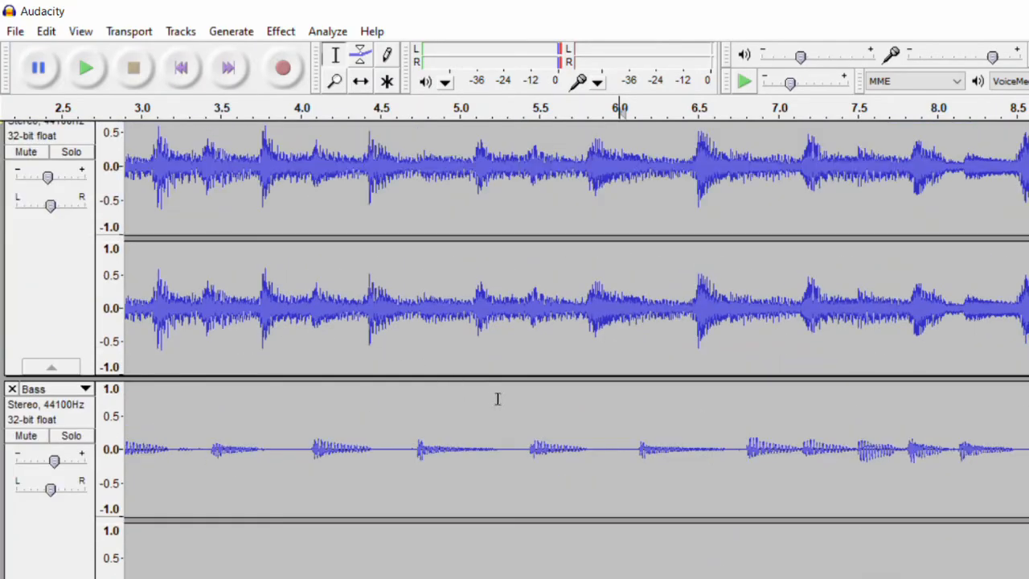
pyautogui.scroll(8, 647, 448)
pyautogui.click(80, 31)
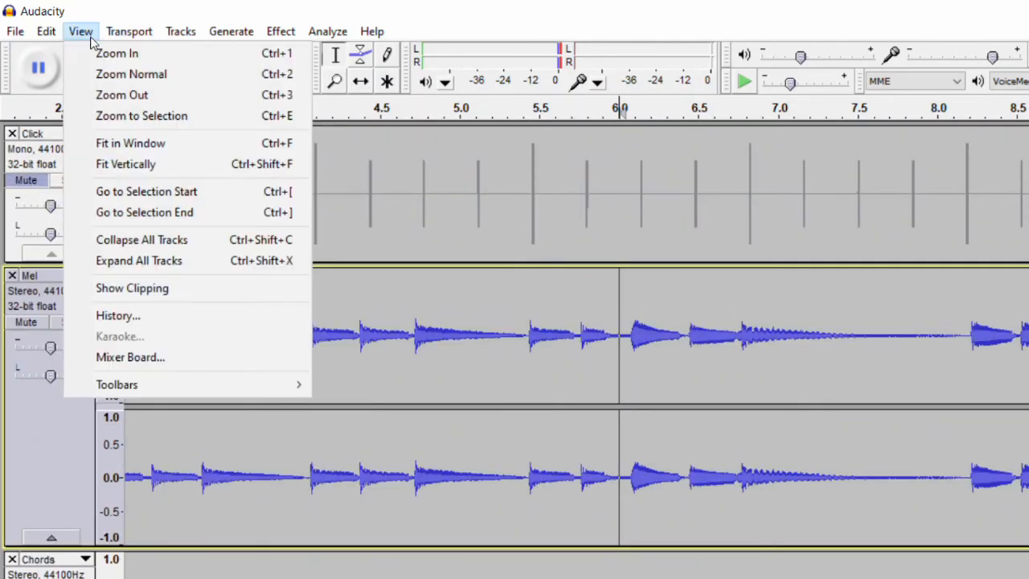
pyautogui.click(105, 72)
pyautogui.click(78, 33)
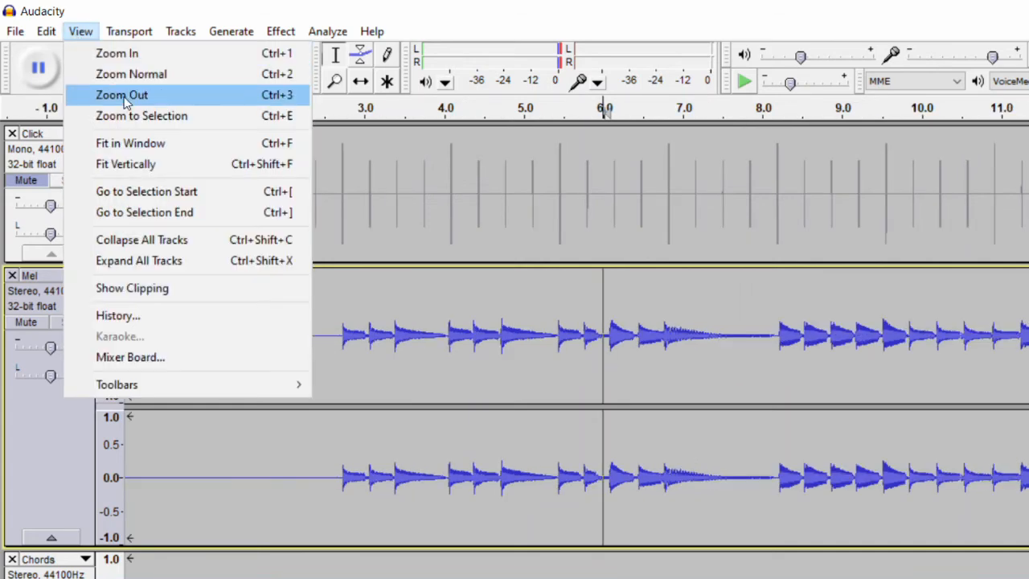
pyautogui.click(113, 93)
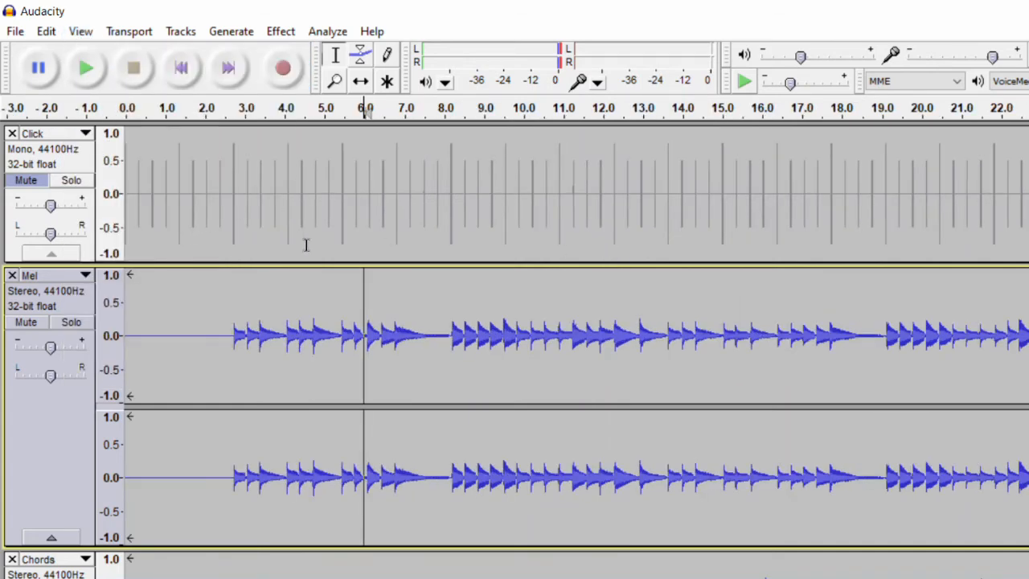
pyautogui.click(12, 134)
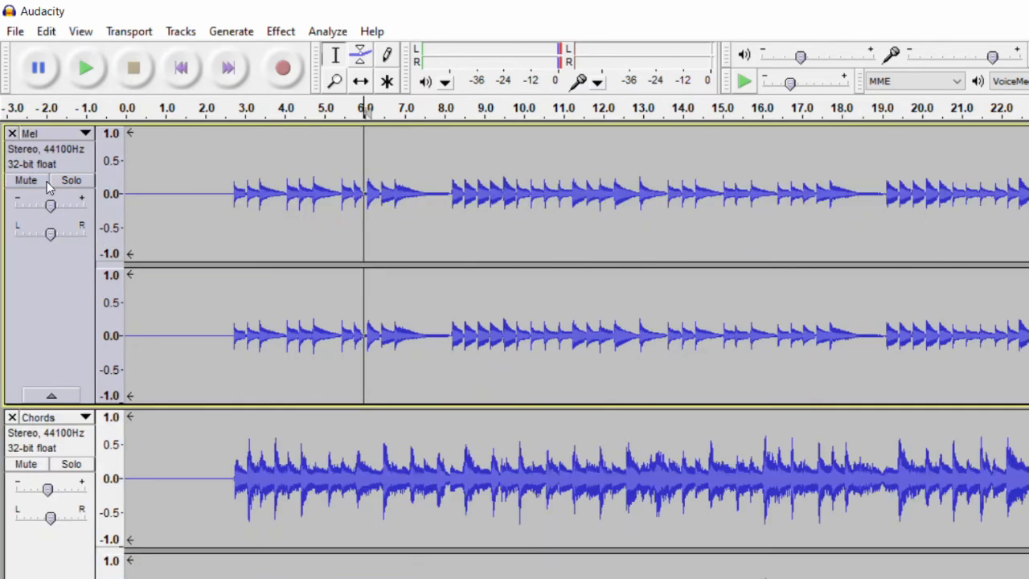
pyautogui.scroll(-5, 695, 417)
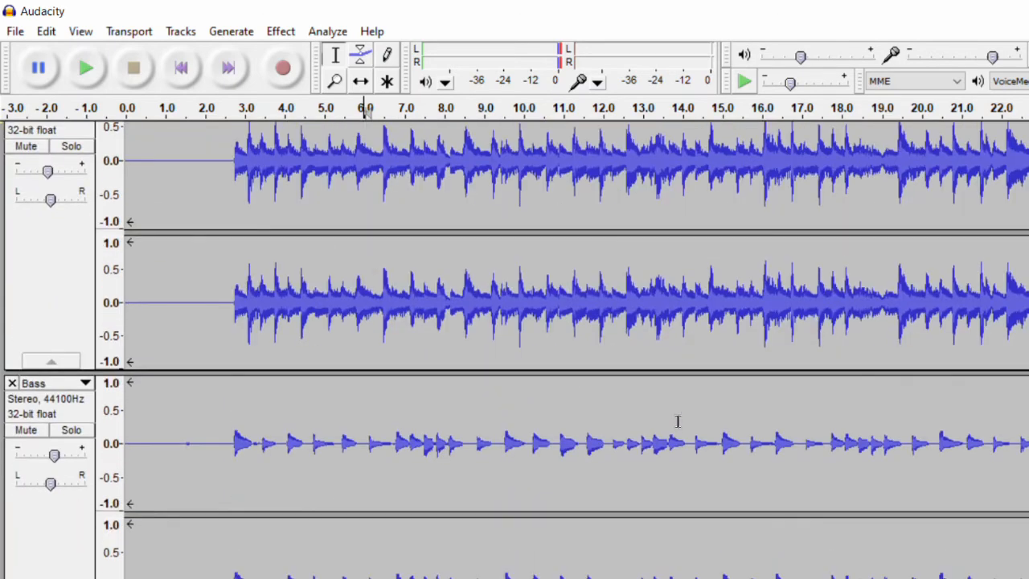
pyautogui.scroll(5, 677, 423)
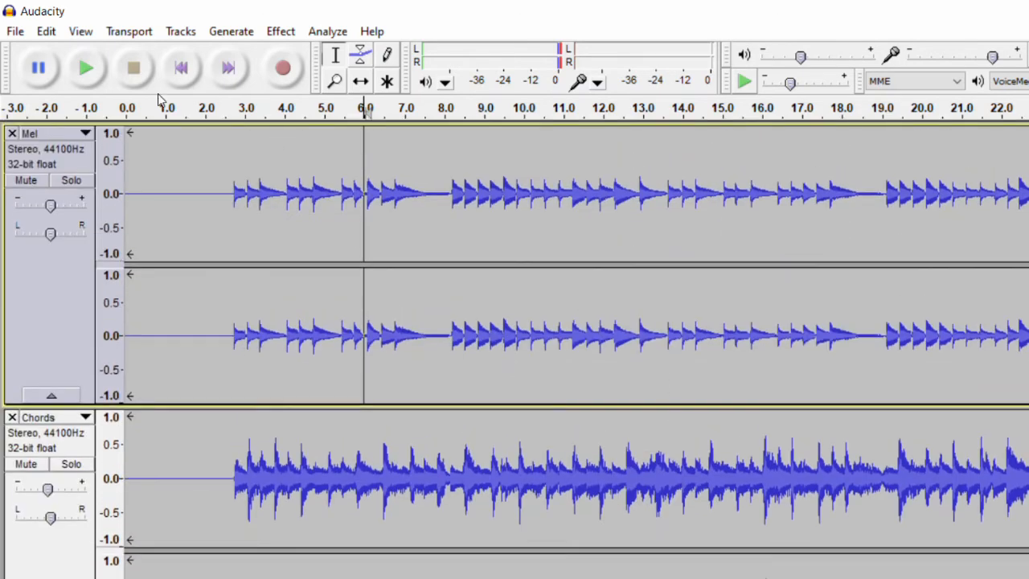
# Step: Play the Mel, Chords and Bass tracks together from the start of the project, and stop playback
pyautogui.click(176, 75)
pyautogui.click(93, 72)
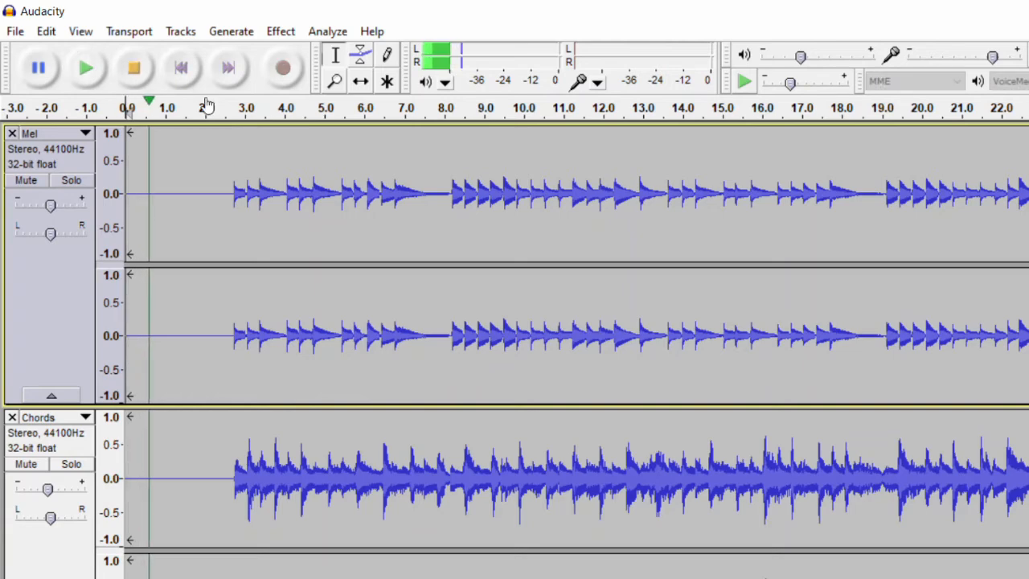
pyautogui.click(131, 68)
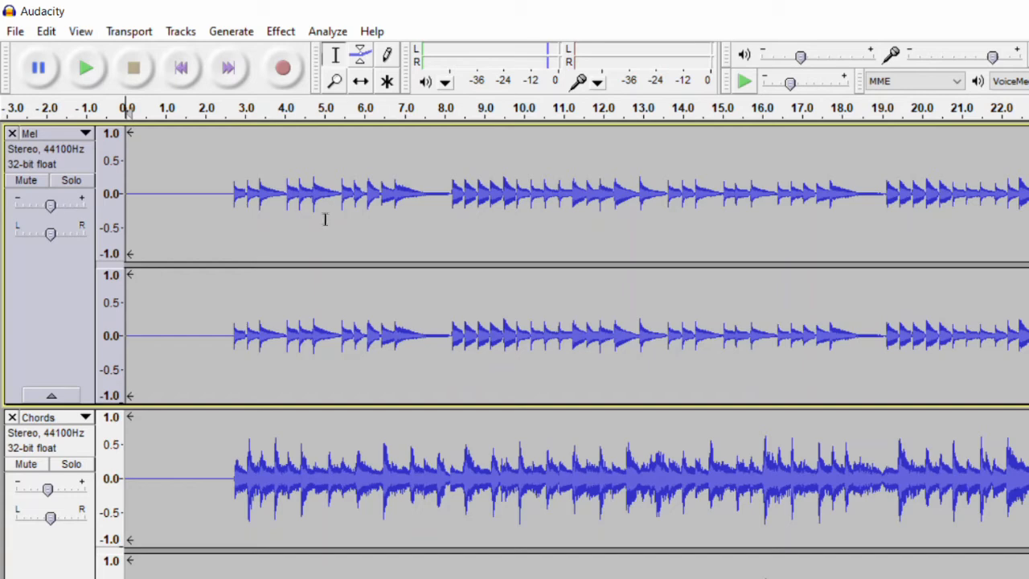
# Step: Raise the Mel track's gain slightly and lower the Chords track's gain to -5 dB
pyautogui.moveTo(56, 211); pyautogui.dragTo(64, 208)
pyautogui.scroll(-6, 91, 424)
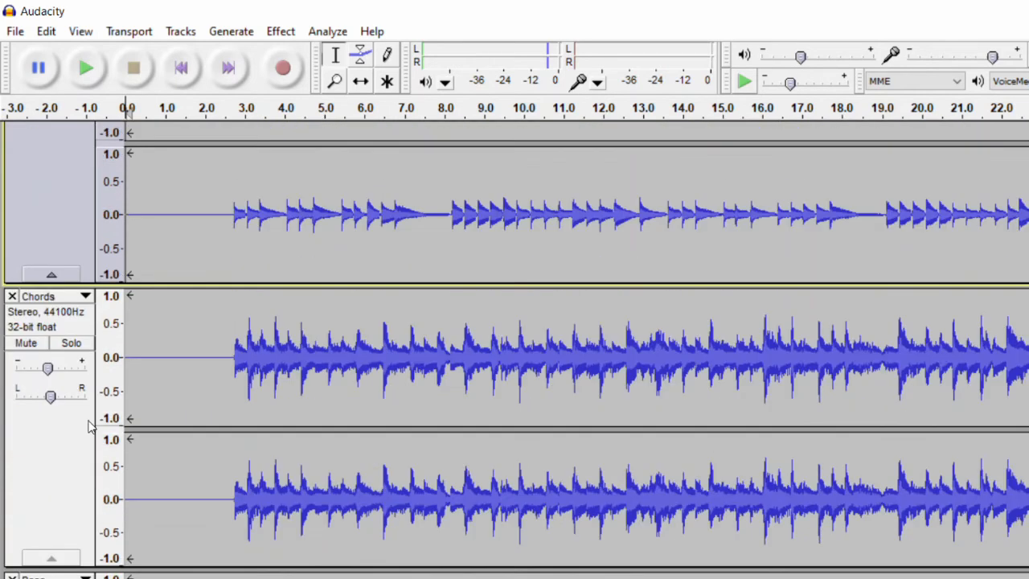
pyautogui.moveTo(48, 251); pyautogui.dragTo(44, 251)
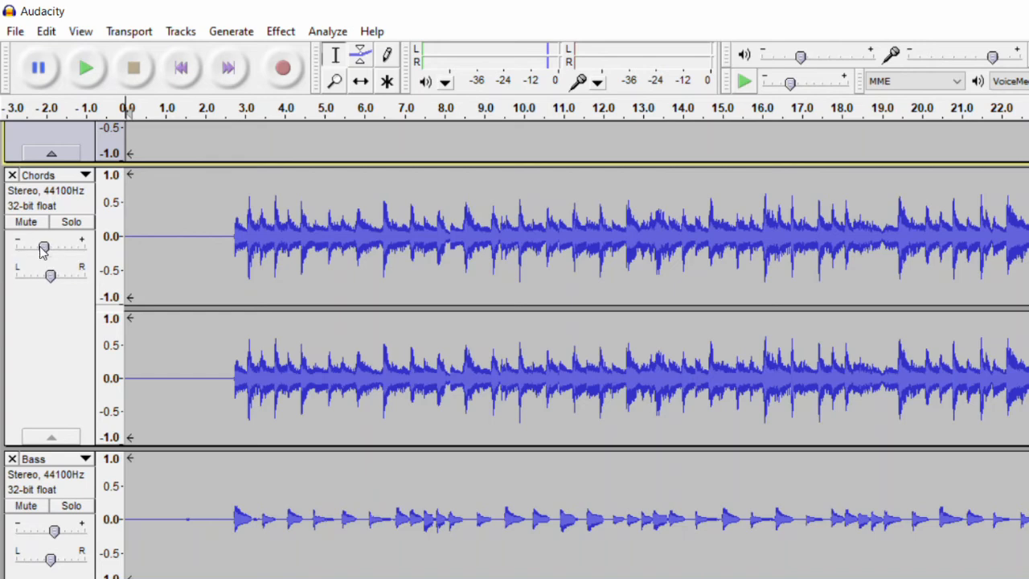
pyautogui.scroll(3, 38, 478)
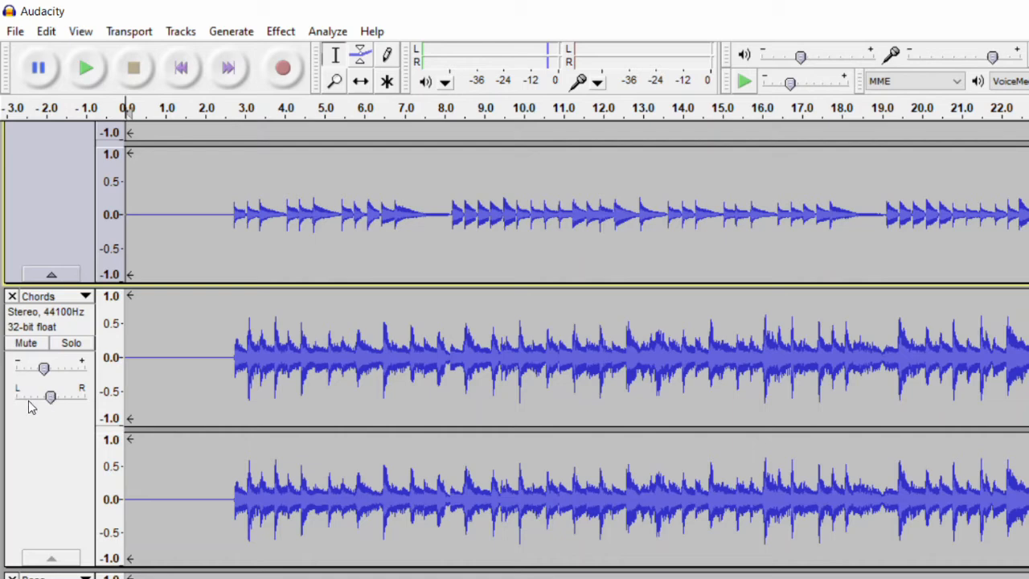
# Step: While playing from about 2.7 s, pan Chords partly left and Mel slightly right, and lower Mel's gain a little
pyautogui.click(232, 115)
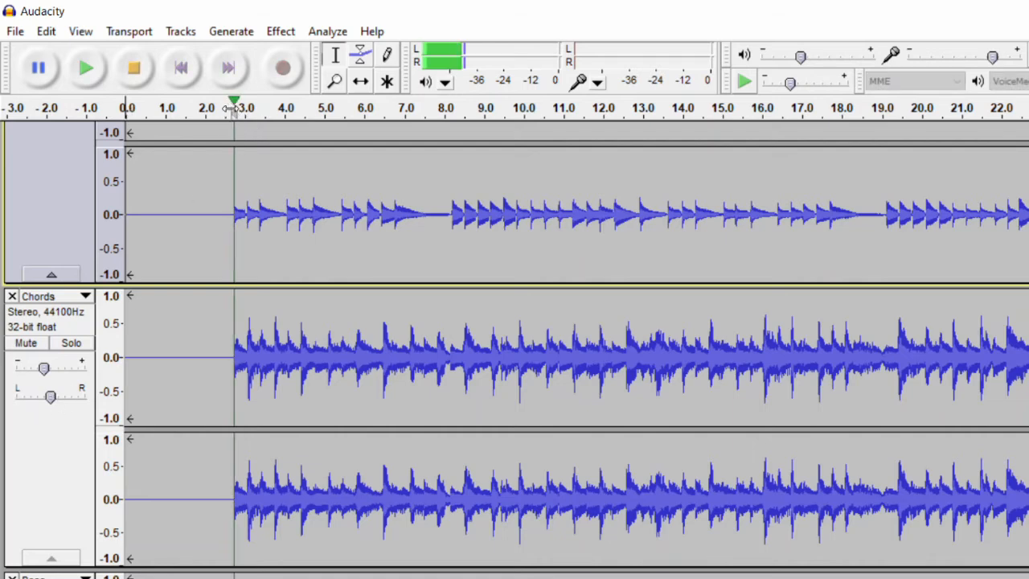
pyautogui.moveTo(51, 400)
pyautogui.mouseDown()
pyautogui.moveTo(3, 408)
pyautogui.moveTo(38, 396)
pyautogui.mouseUp()
pyautogui.scroll(3, 79, 297)
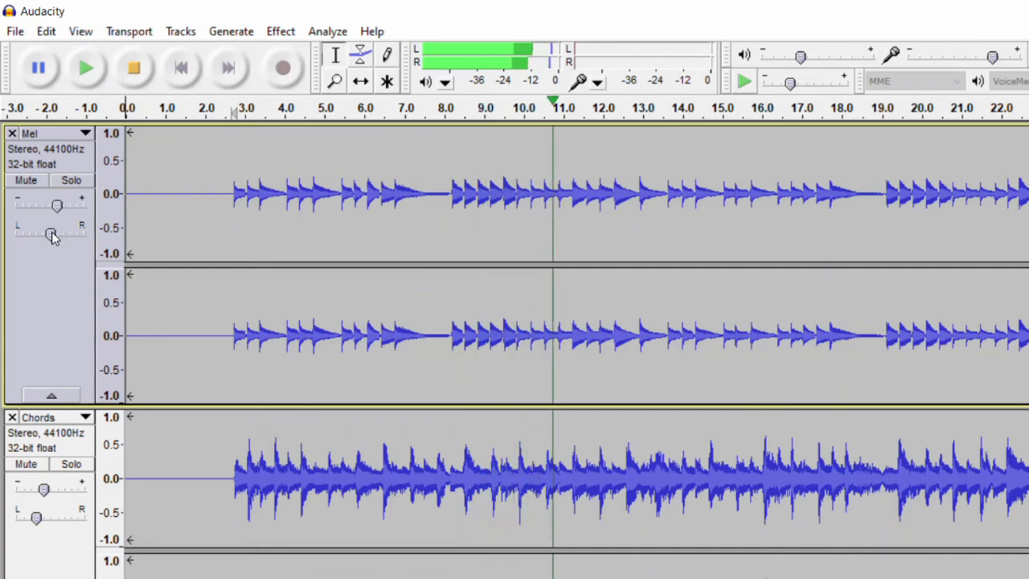
pyautogui.moveTo(52, 232); pyautogui.dragTo(56, 205)
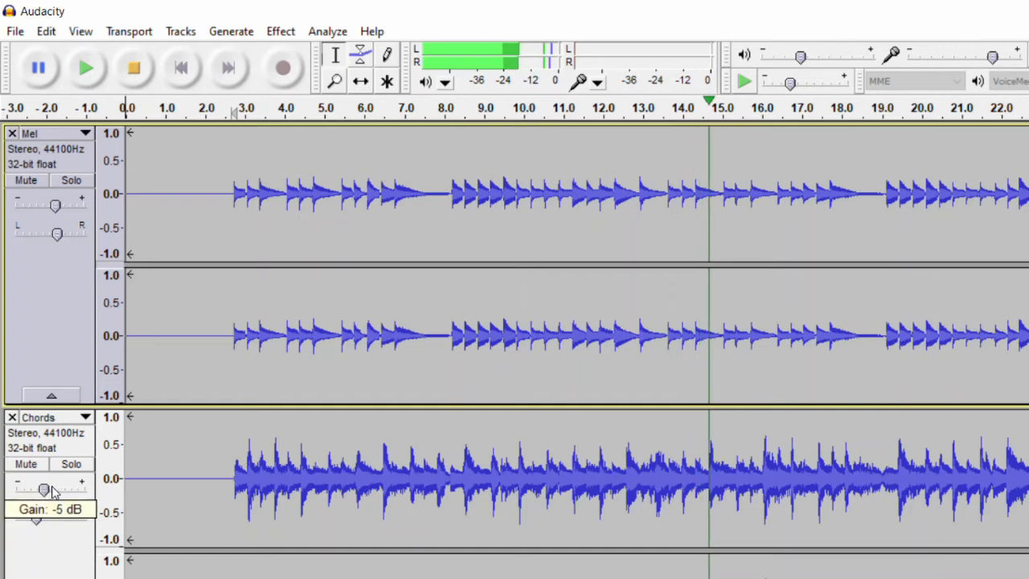
# Step: Fine-tune the Chords track's gain while the mix plays, raising it slightly and easing it back down
pyautogui.moveTo(43, 491); pyautogui.dragTo(46, 490)
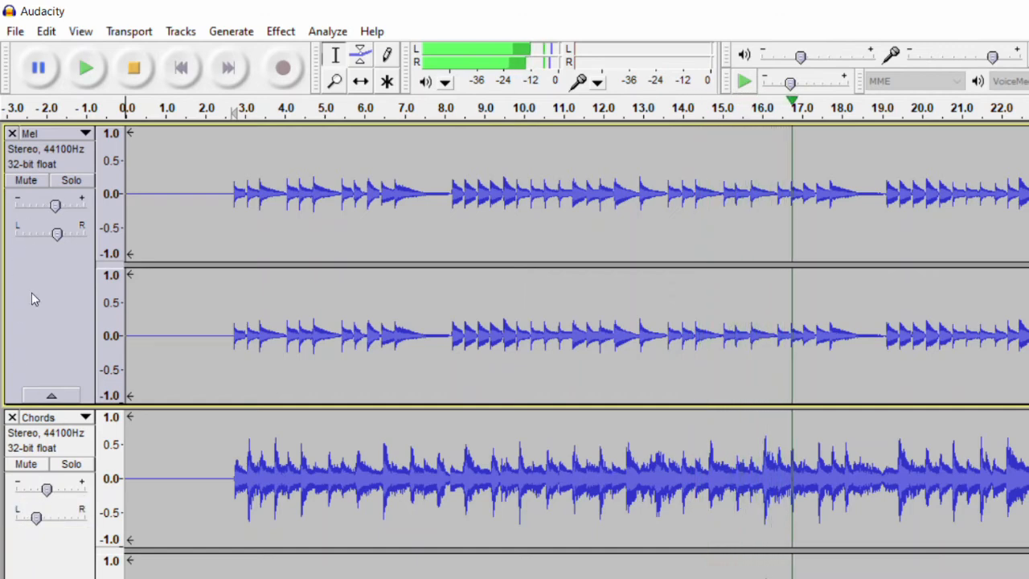
pyautogui.moveTo(46, 496)
pyautogui.moveTo(45, 493); pyautogui.dragTo(43, 493)
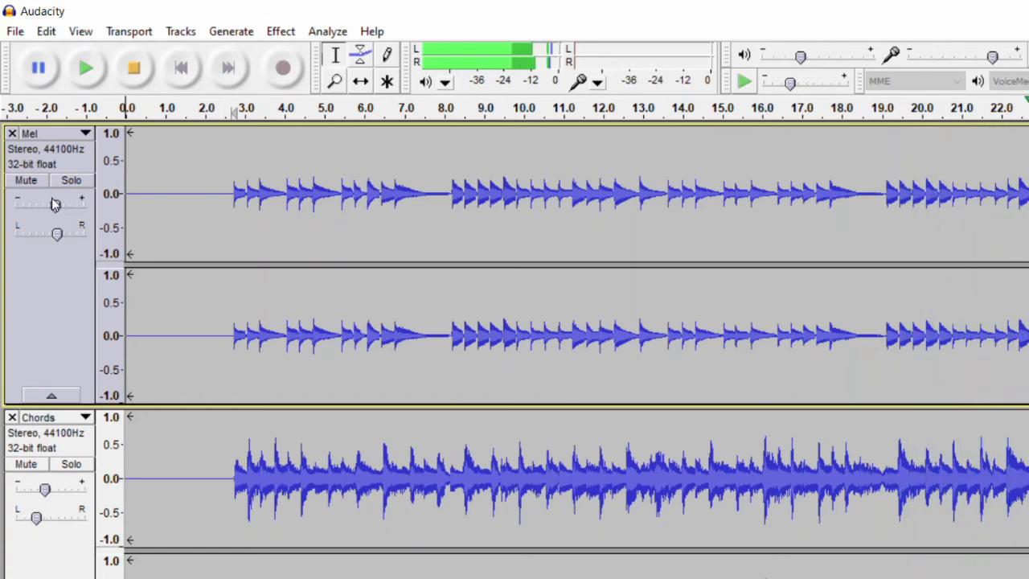
# Step: Restart playback from about 2.6 s, lower the Bass track's gain slightly while listening, and stop playback
pyautogui.click(135, 69)
pyautogui.click(227, 111)
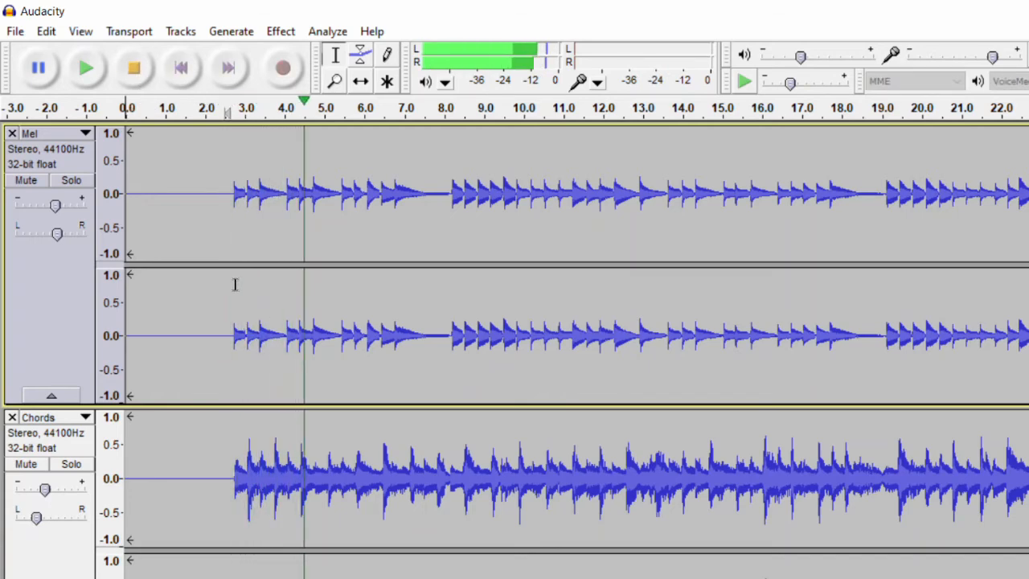
pyautogui.scroll(-5, 208, 482)
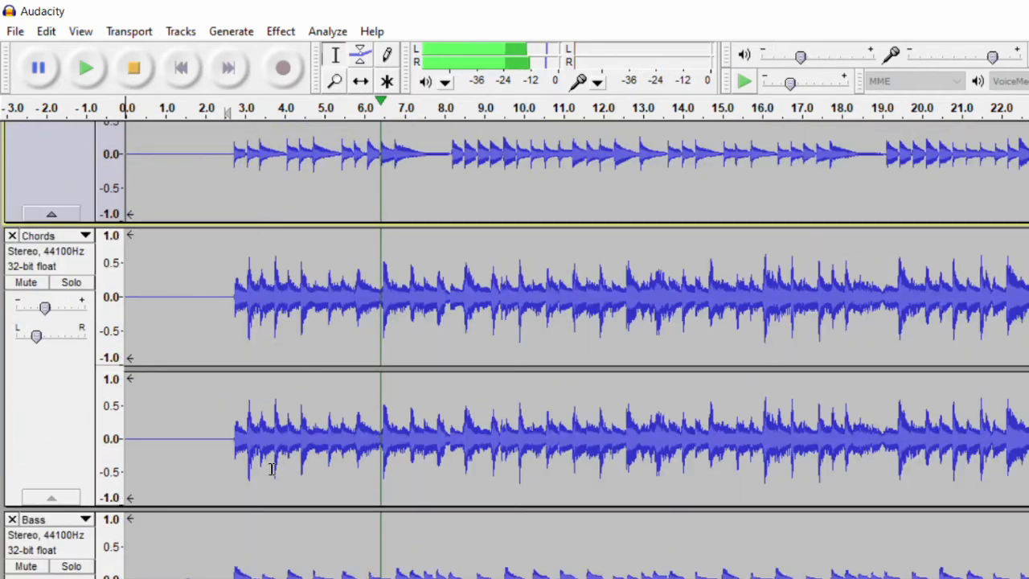
pyautogui.moveTo(53, 537)
pyautogui.moveTo(54, 537); pyautogui.dragTo(52, 536)
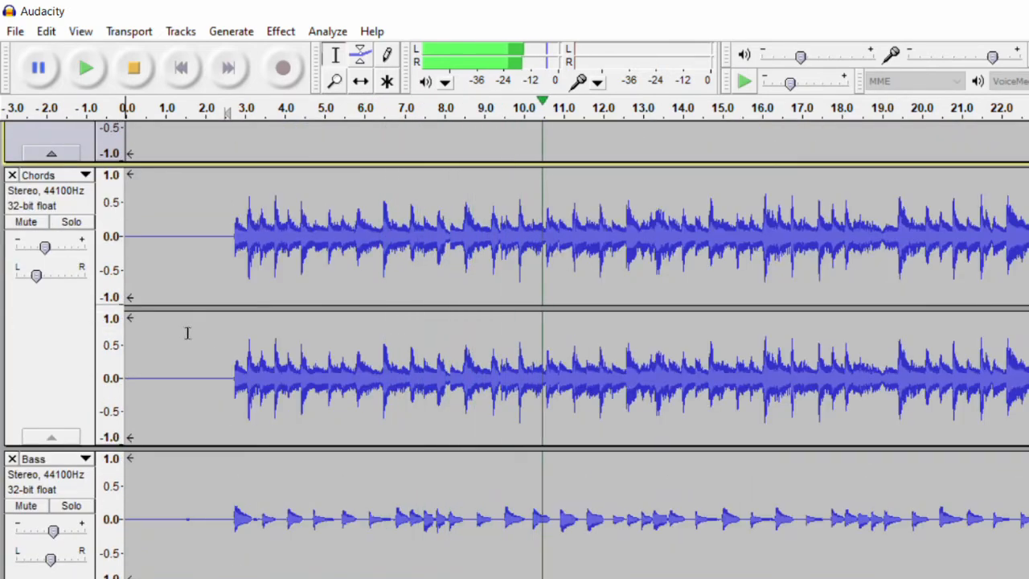
pyautogui.scroll(1, 241, 241)
pyautogui.press('space')
pyautogui.scroll(3, 285, 309)
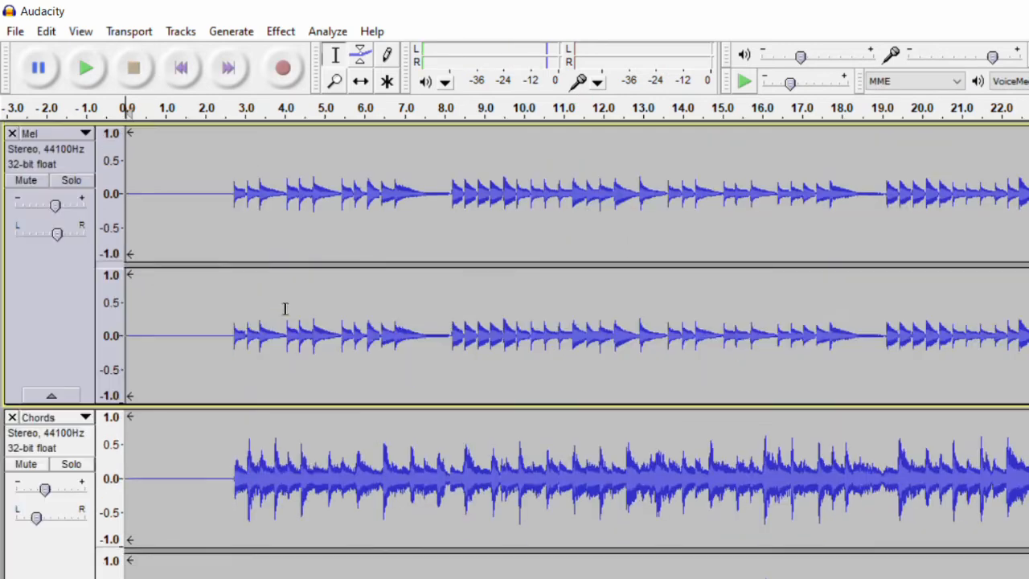
# Step: Open the Reverb effect for all three tracks and preview it with its current settings
pyautogui.click(277, 31)
pyautogui.click(294, 34)
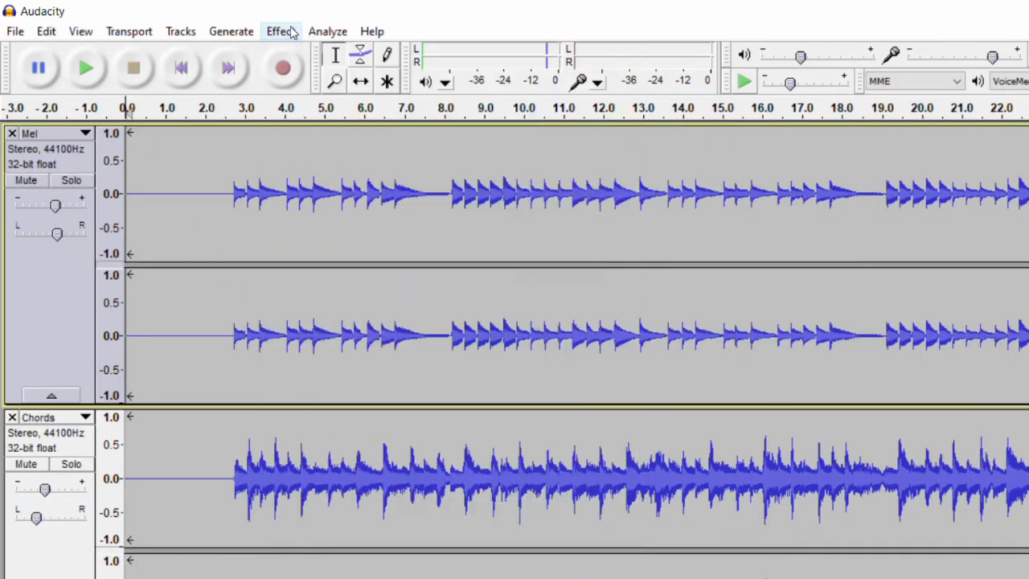
pyautogui.click(291, 32)
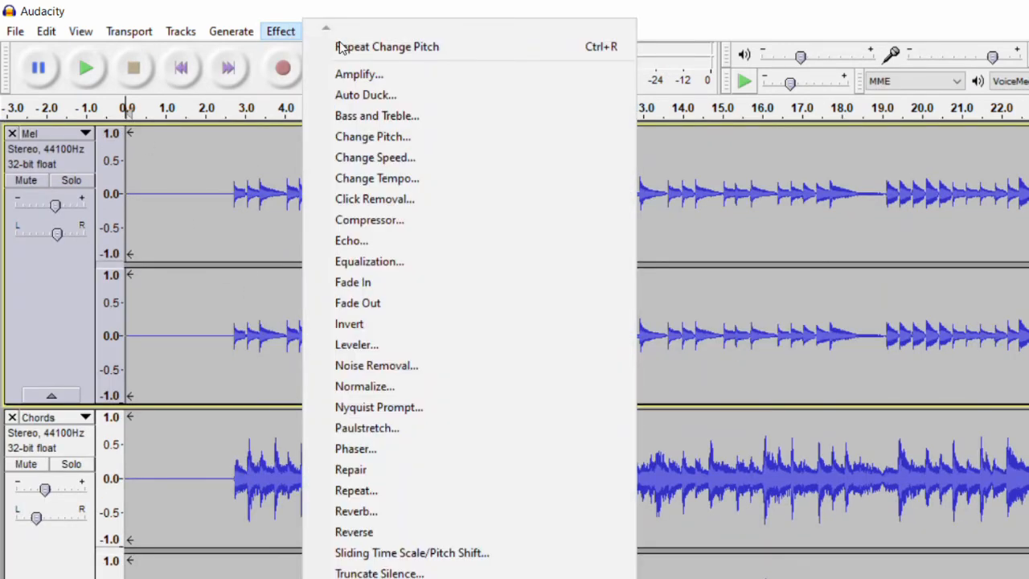
pyautogui.click(411, 511)
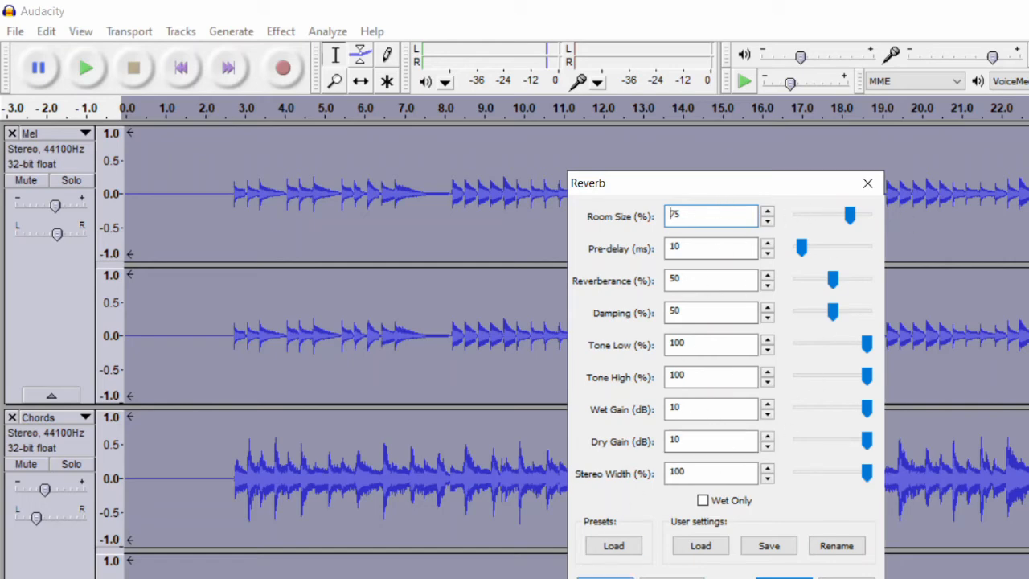
pyautogui.click(605, 577)
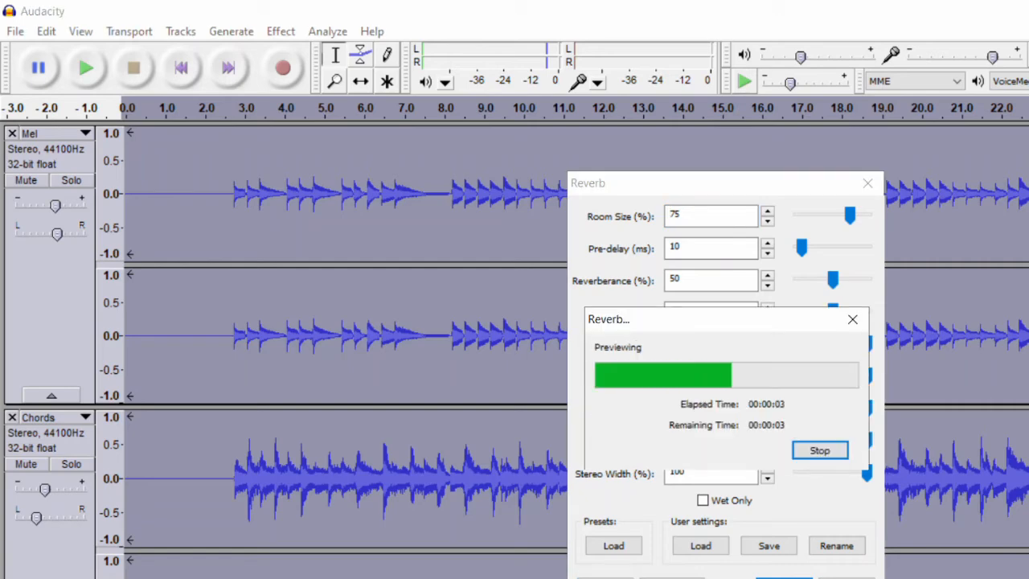
pyautogui.click(820, 451)
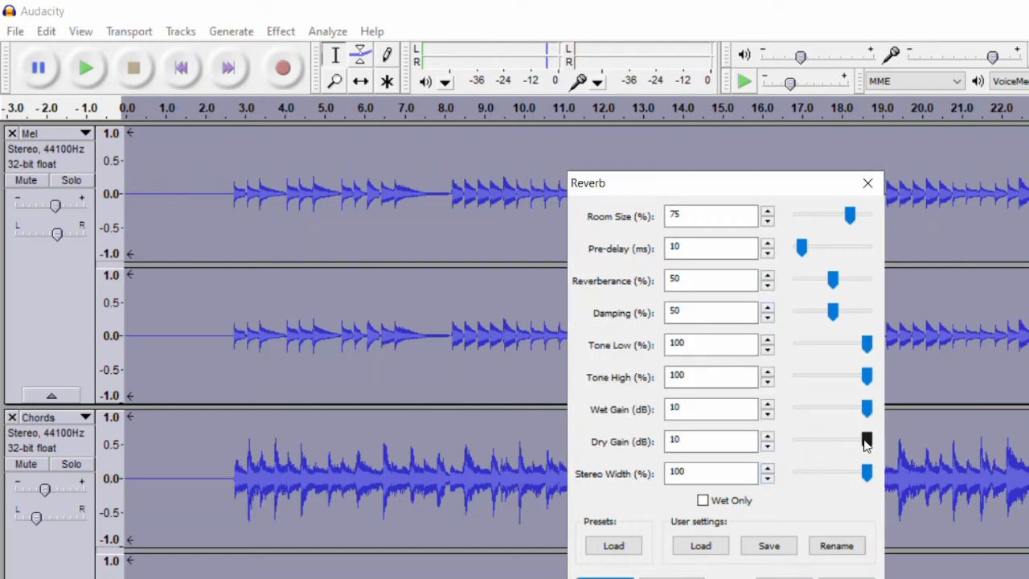
# Step: Set the reverb's wet and dry gain to 4 dB, room size to 27% and reverberance to 30%, preview it, and apply it
pyautogui.moveTo(867, 442); pyautogui.dragTo(852, 412)
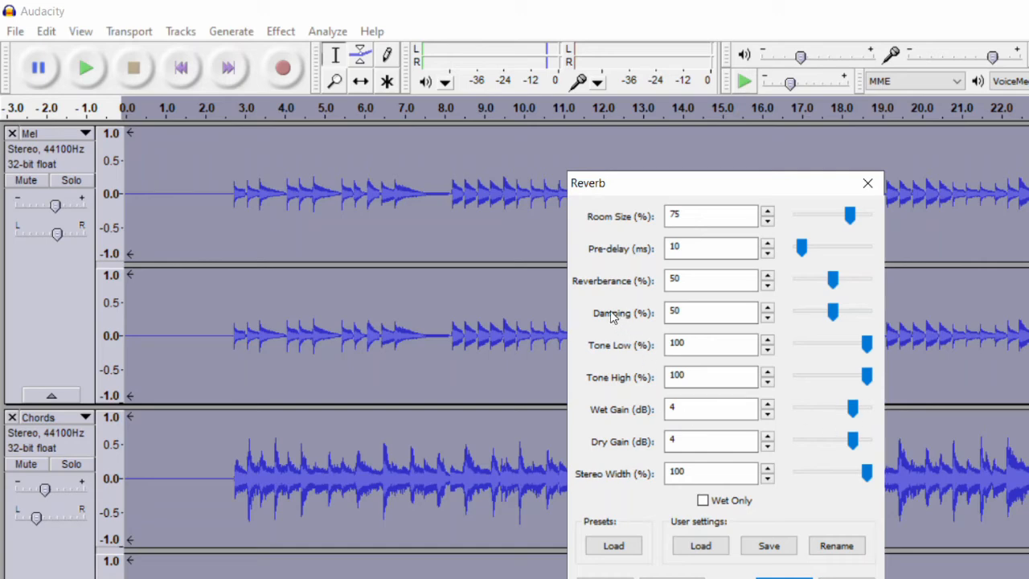
pyautogui.moveTo(850, 215); pyautogui.dragTo(814, 218)
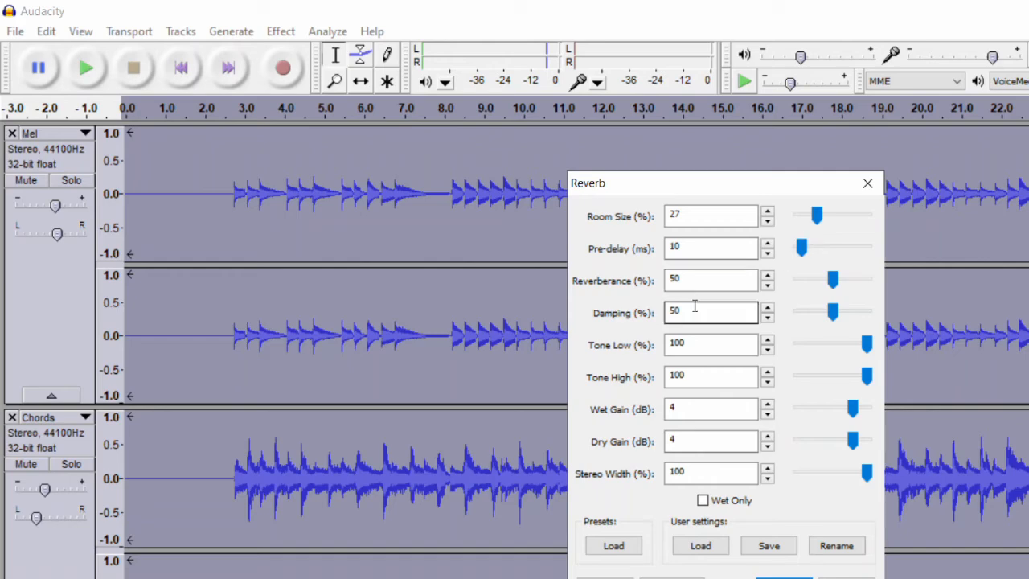
pyautogui.moveTo(832, 282); pyautogui.dragTo(818, 283)
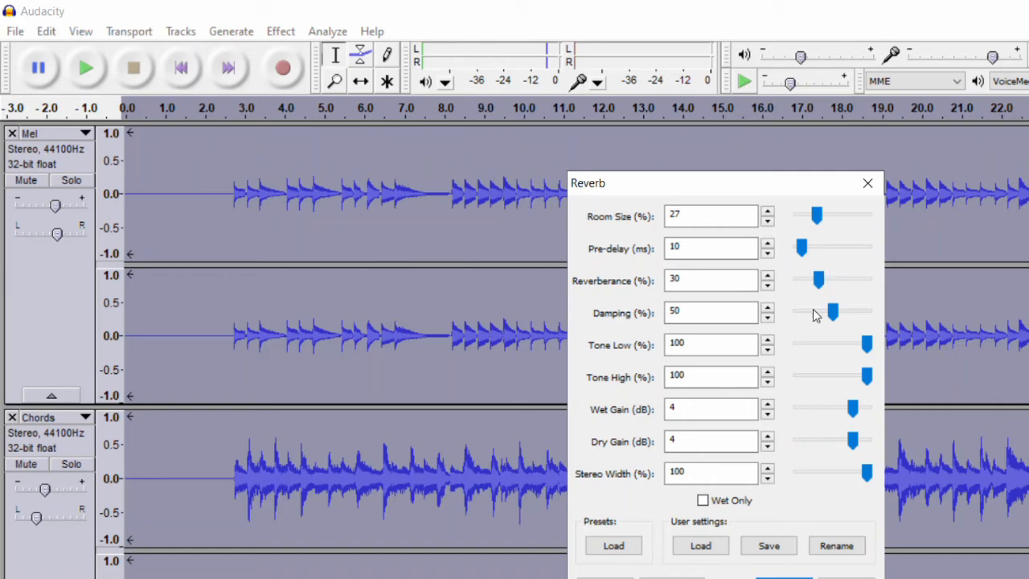
pyautogui.click(605, 577)
pyautogui.press('Return')
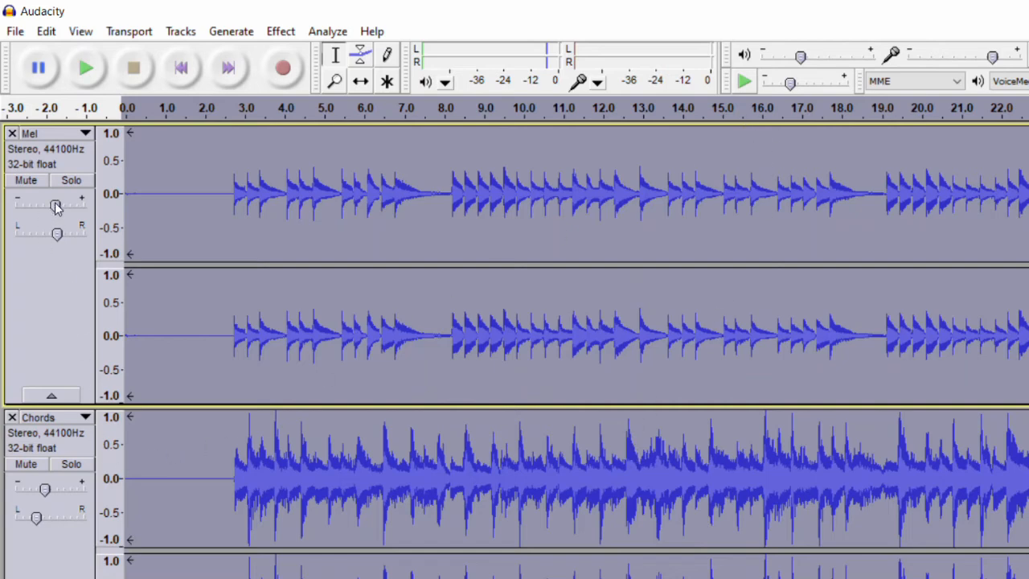
# Step: Lower the gain of the Mel and Chords tracks slightly to offset the reverb's added level
pyautogui.moveTo(55, 207)
pyautogui.moveTo(55, 207); pyautogui.dragTo(55, 208)
pyautogui.moveTo(44, 490)
pyautogui.scroll(-6, 94, 528)
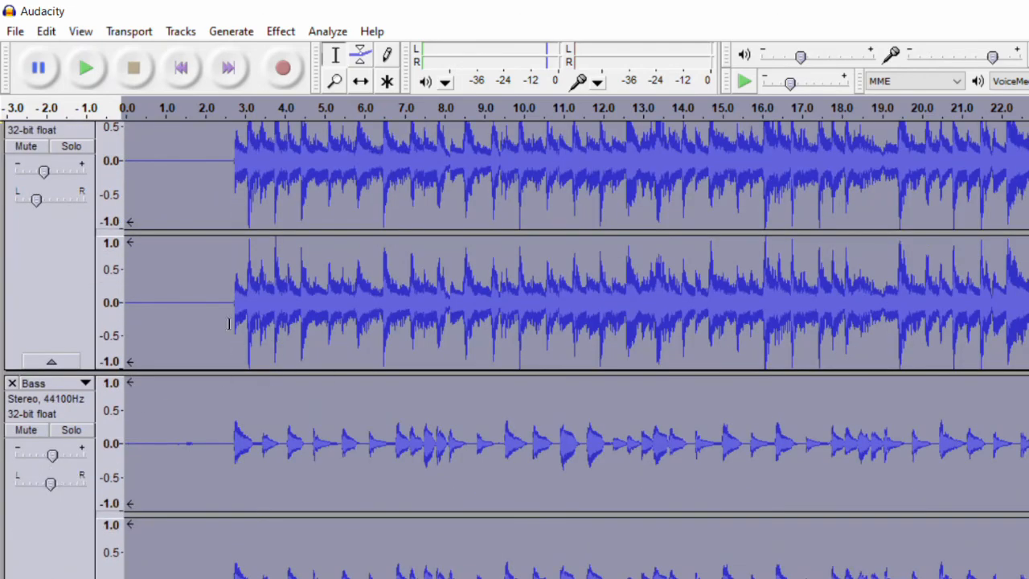
# Step: Play the mix from about 2.7 s, lower the Bass and Chords gains slightly while listening, and stop playback
pyautogui.click(229, 106)
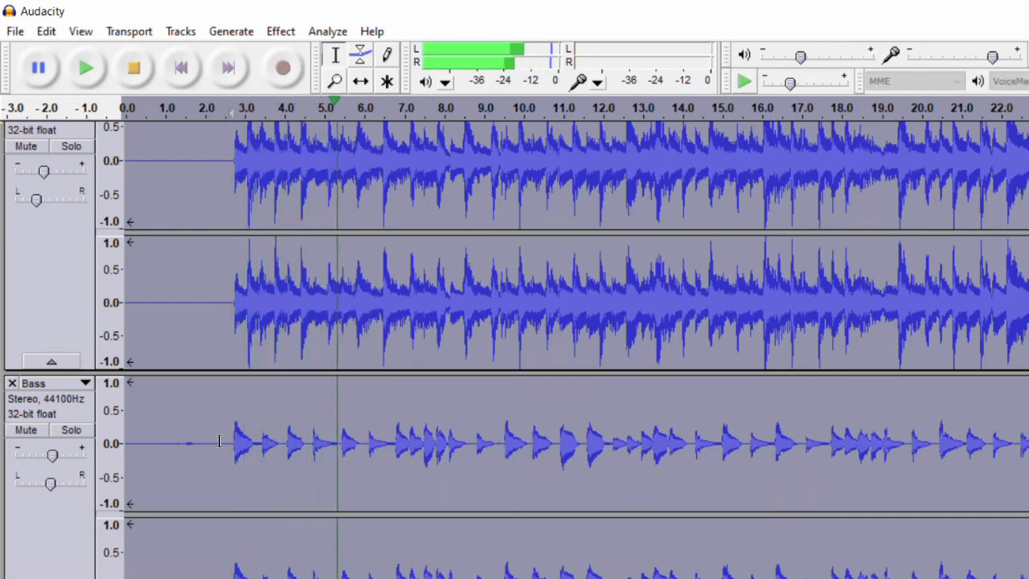
pyautogui.moveTo(53, 458)
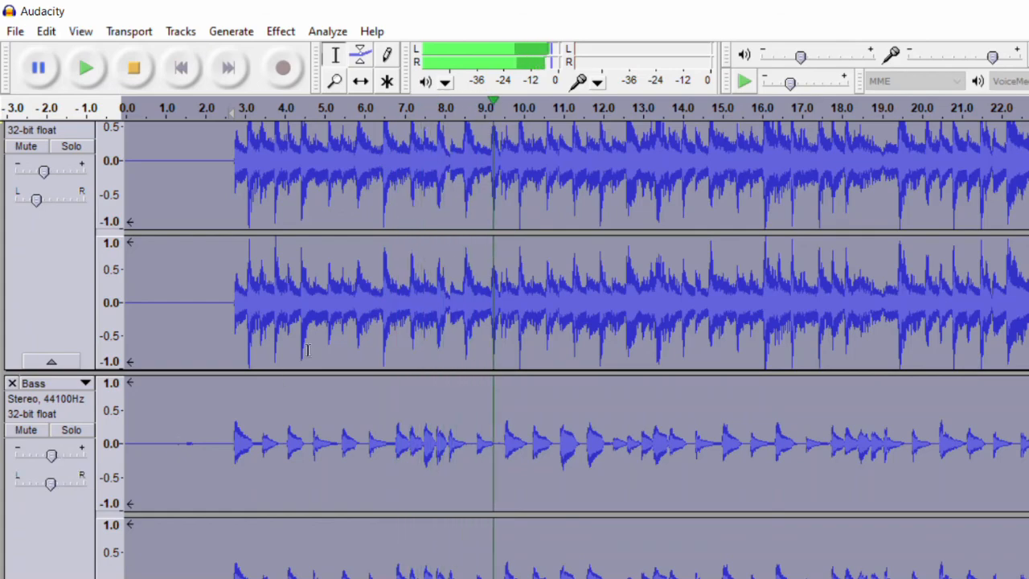
pyautogui.scroll(4, 307, 350)
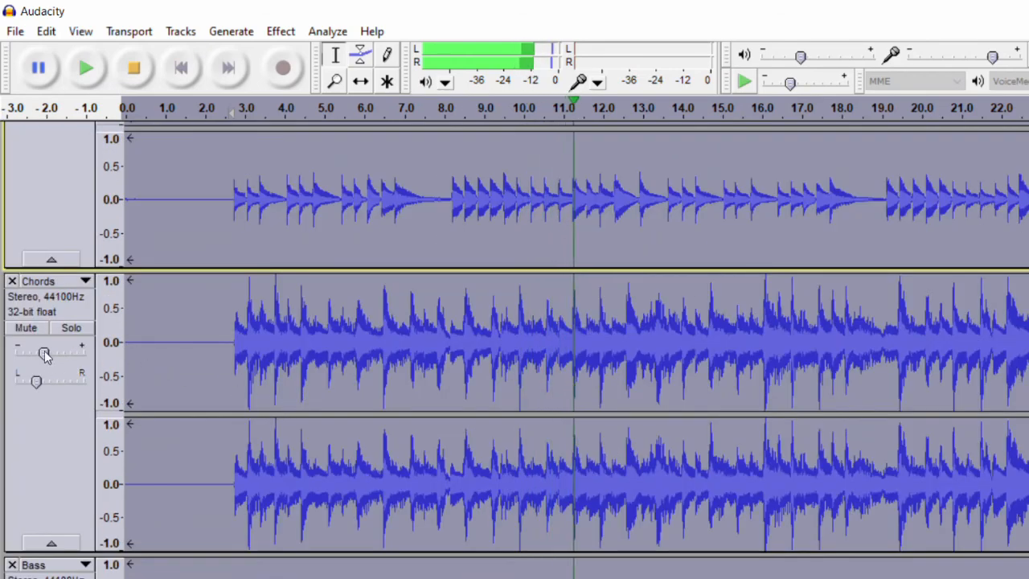
pyautogui.moveTo(44, 351); pyautogui.dragTo(43, 352)
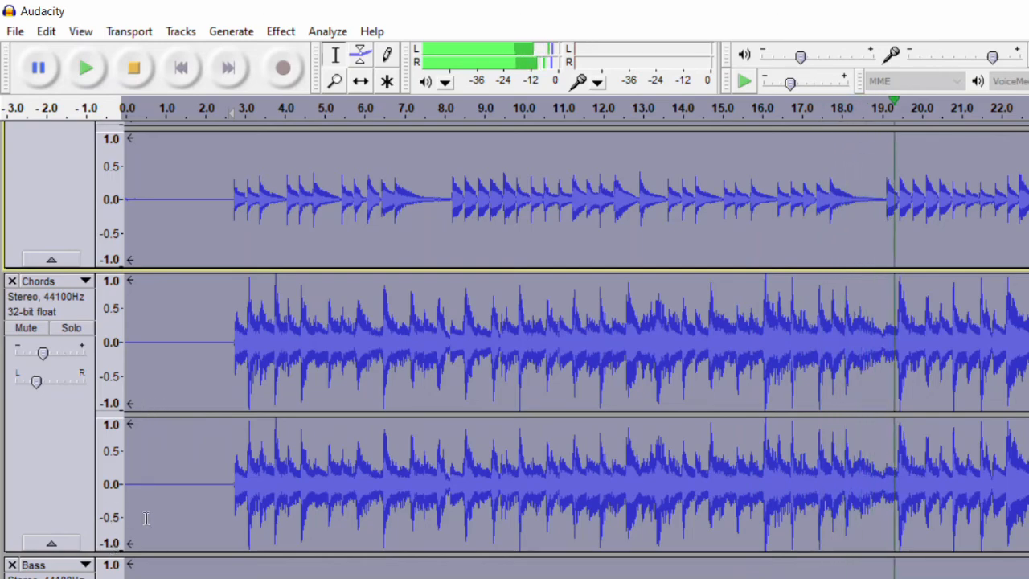
pyautogui.scroll(2, 408, 345)
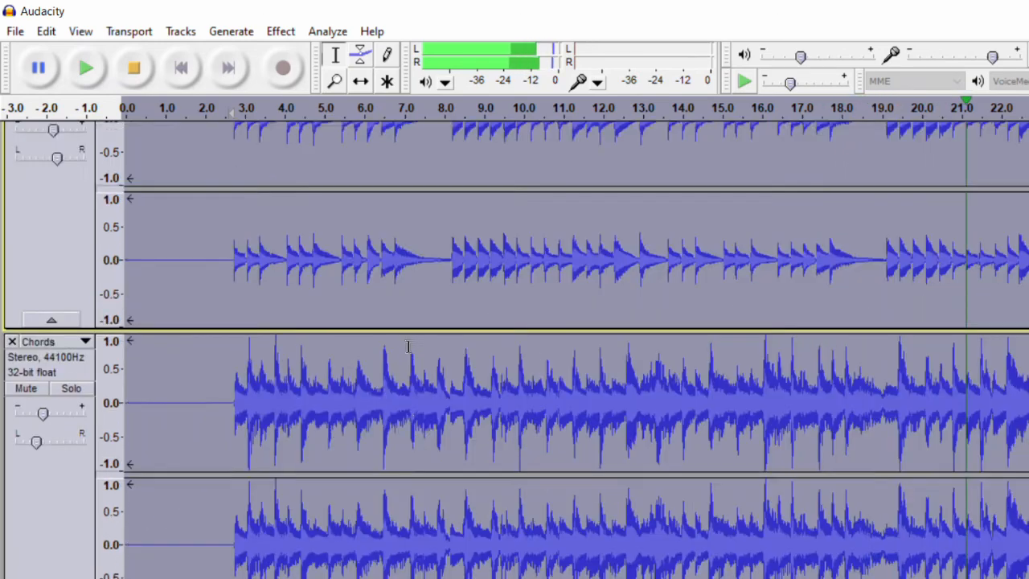
pyautogui.scroll(2, 408, 346)
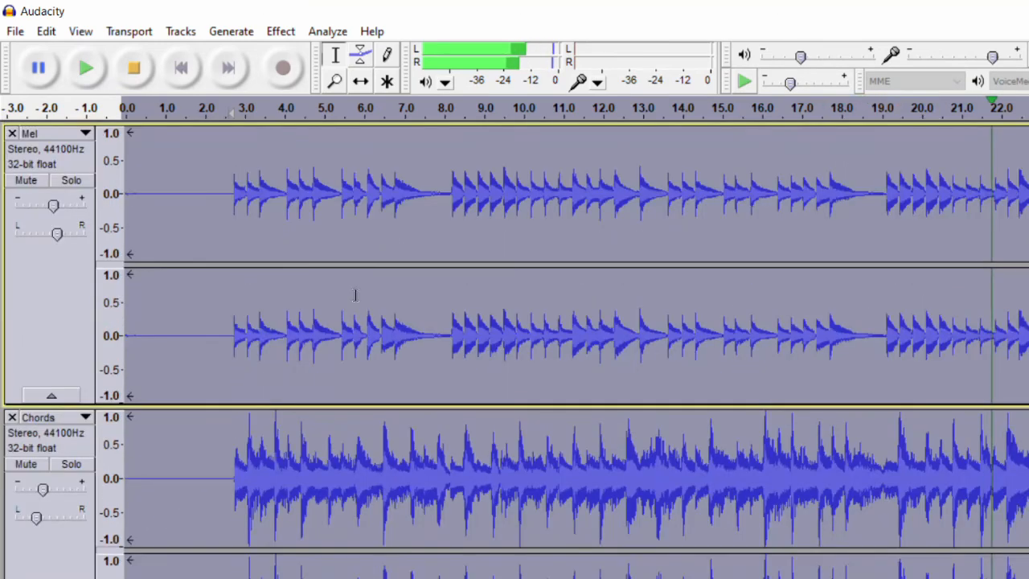
pyautogui.click(134, 71)
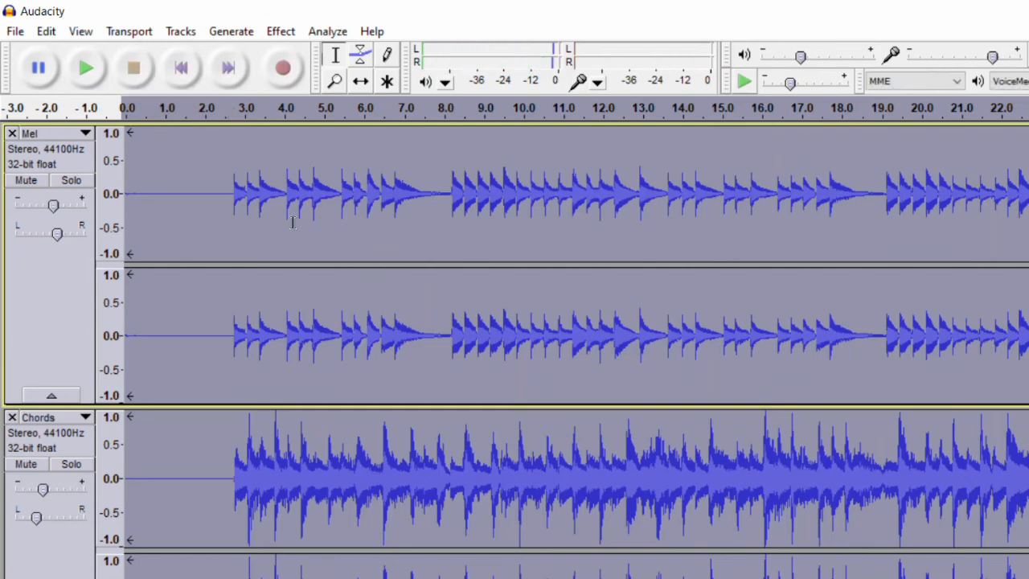
pyautogui.click(230, 191)
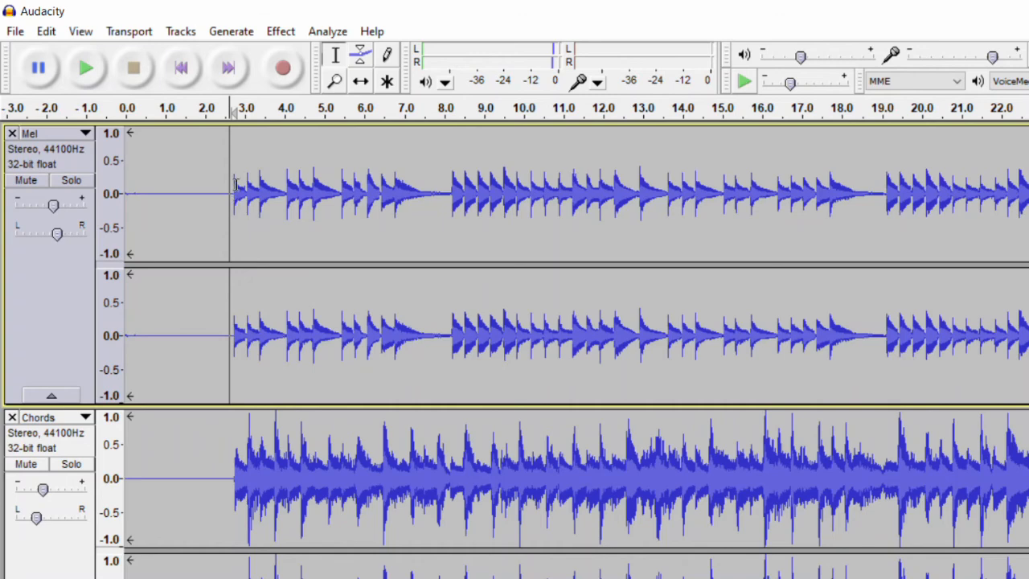
pyautogui.click(234, 191)
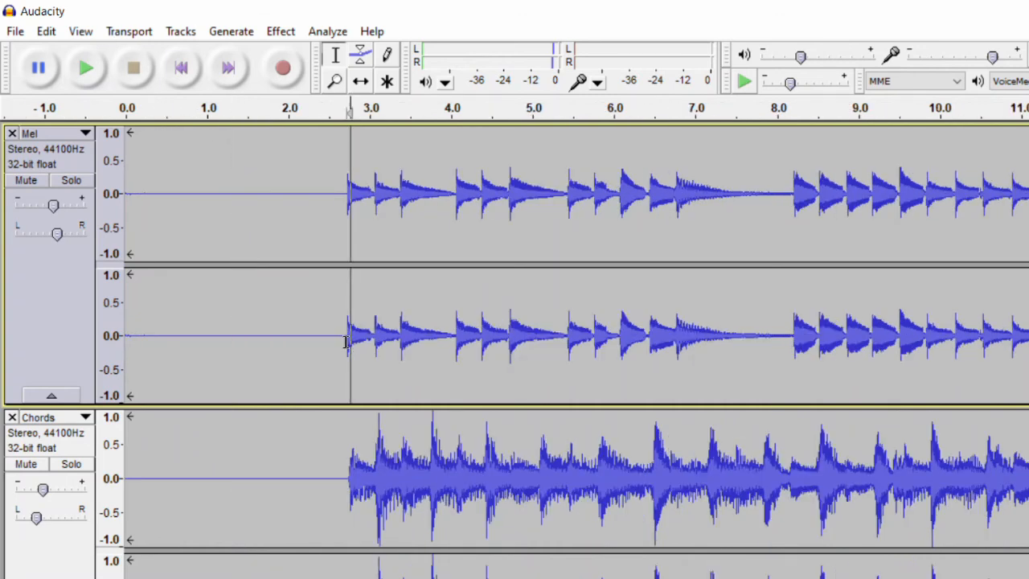
pyautogui.moveTo(346, 342); pyautogui.dragTo(340, 528)
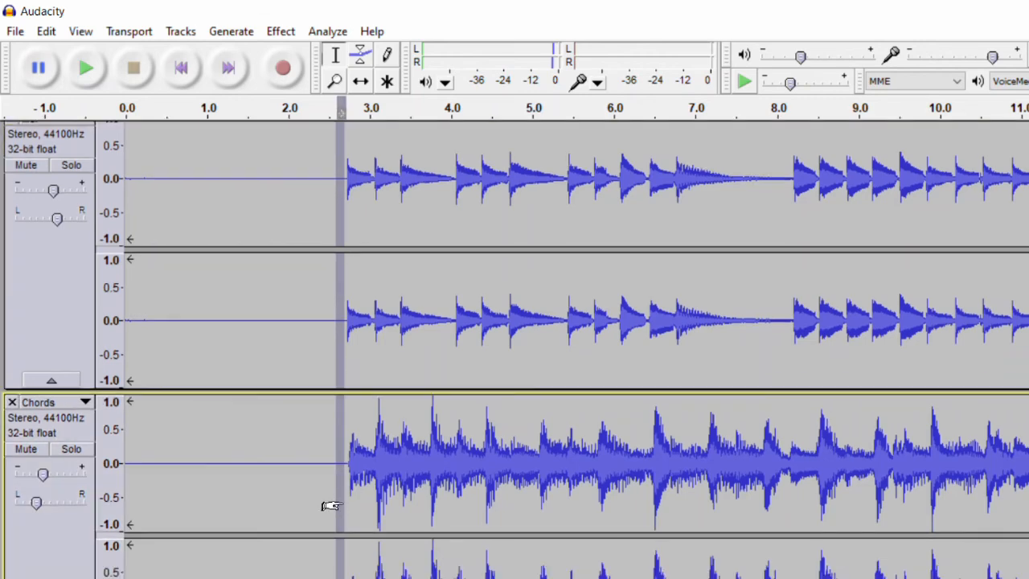
pyautogui.scroll(-1, 338, 505)
pyautogui.moveTo(331, 469); pyautogui.dragTo(306, 475)
pyautogui.click(274, 475)
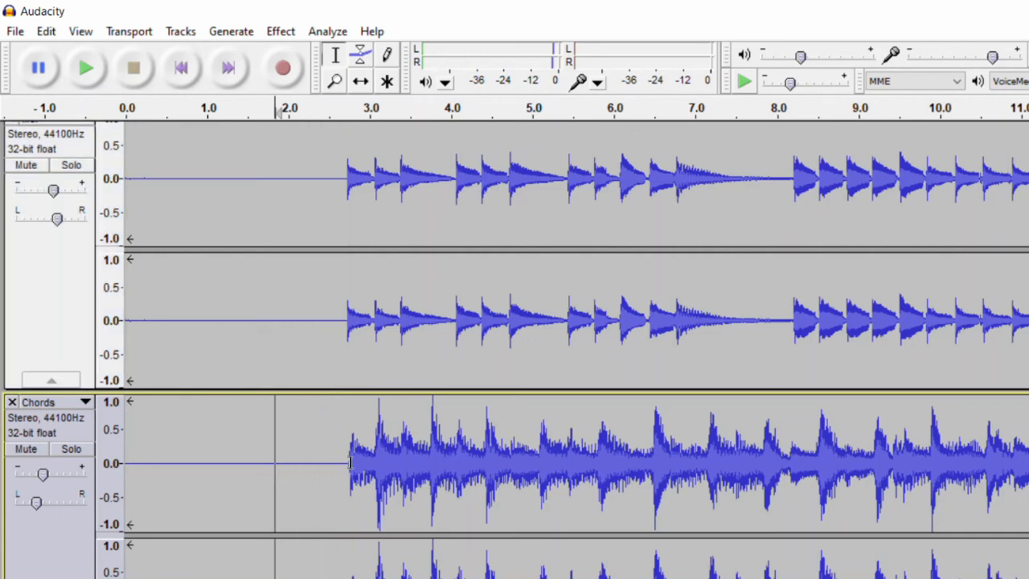
pyautogui.moveTo(348, 464); pyautogui.dragTo(312, 398)
pyautogui.scroll(1, 309, 385)
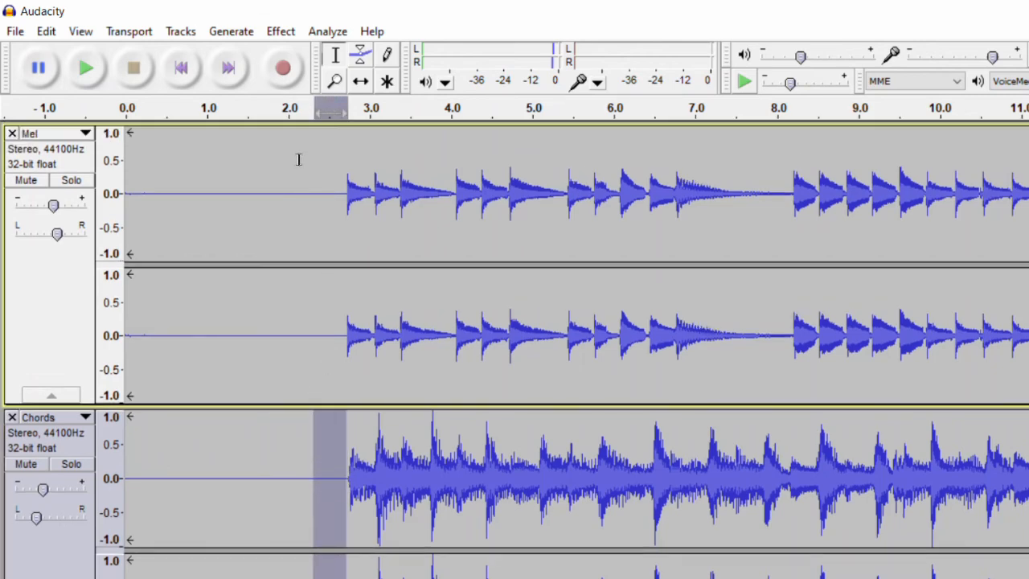
pyautogui.click(302, 159)
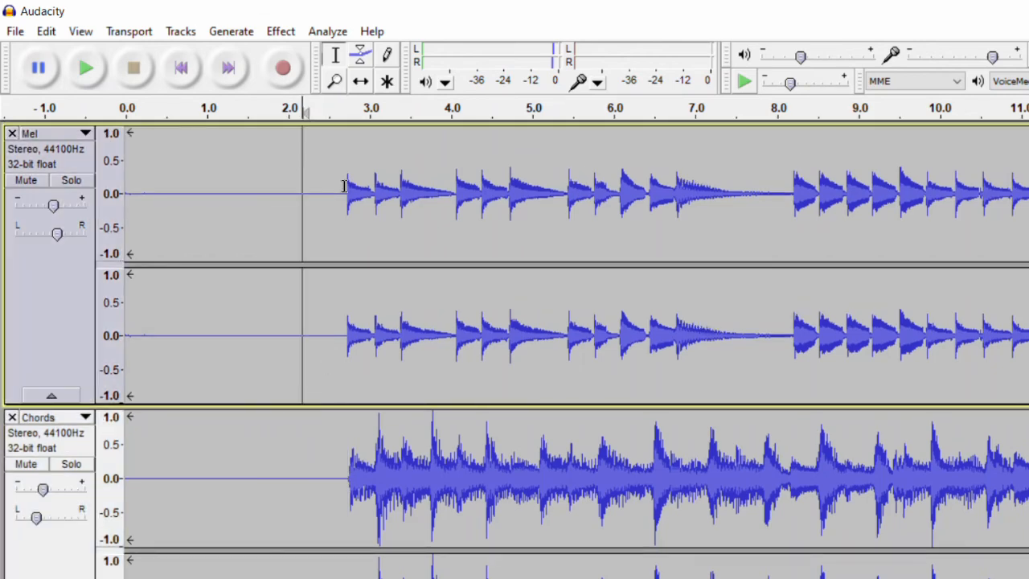
# Step: Collapse the Mel, Chords and Bass tracks and delete the lead-in from 0 to about 2.7 s across all three
pyautogui.moveTo(344, 194); pyautogui.dragTo(126, 578)
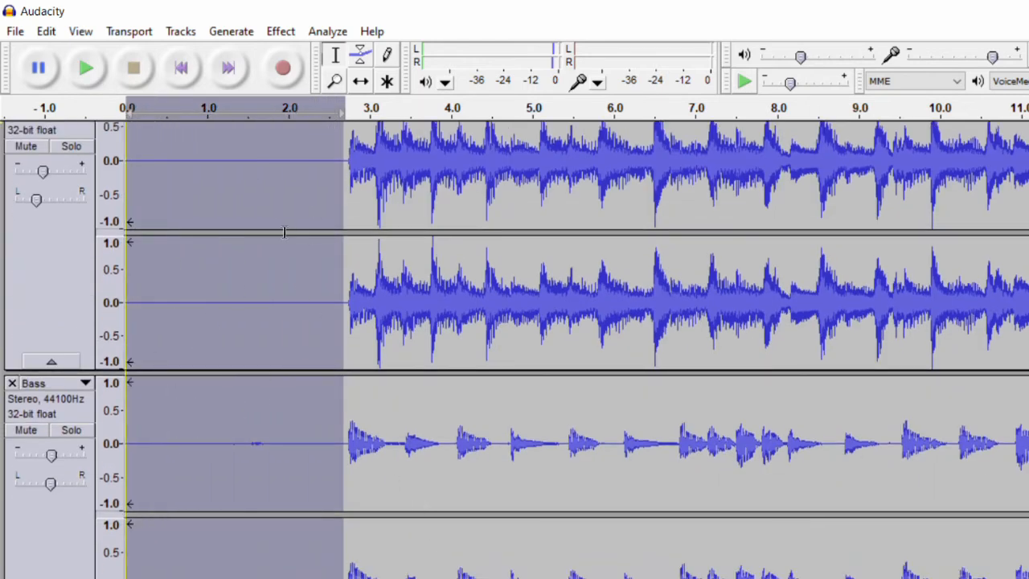
pyautogui.click(48, 361)
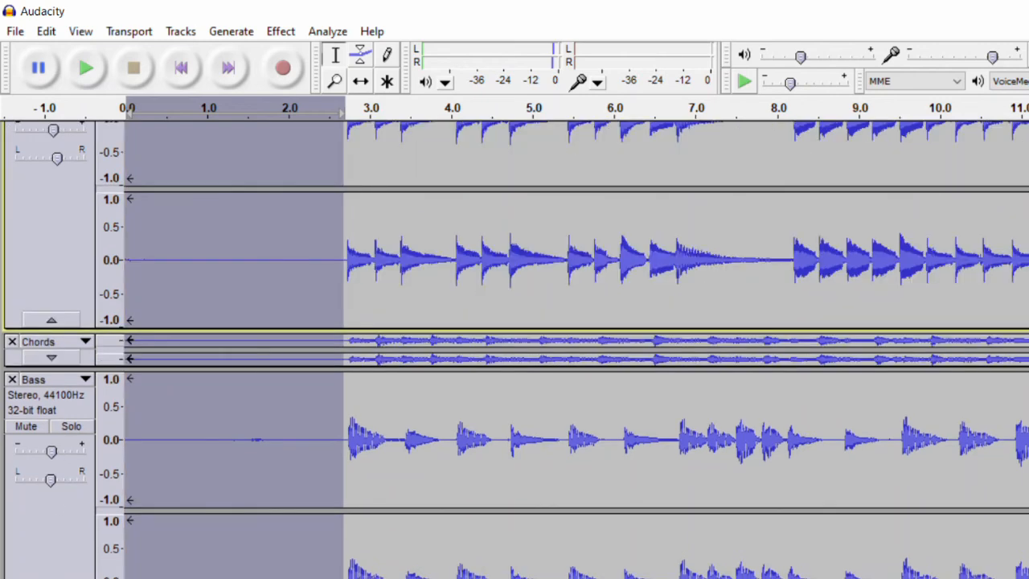
pyautogui.click(52, 578)
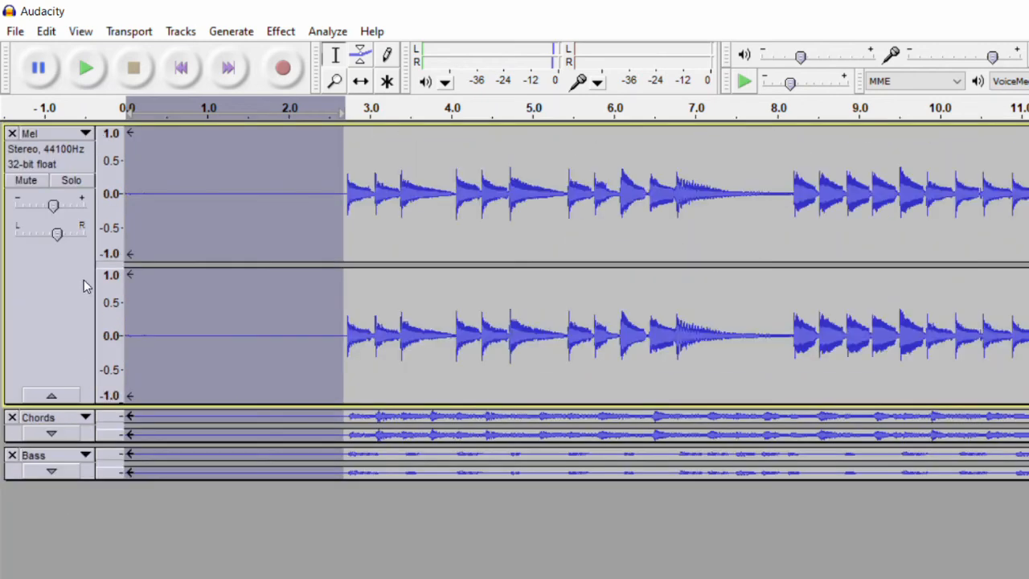
pyautogui.click(51, 396)
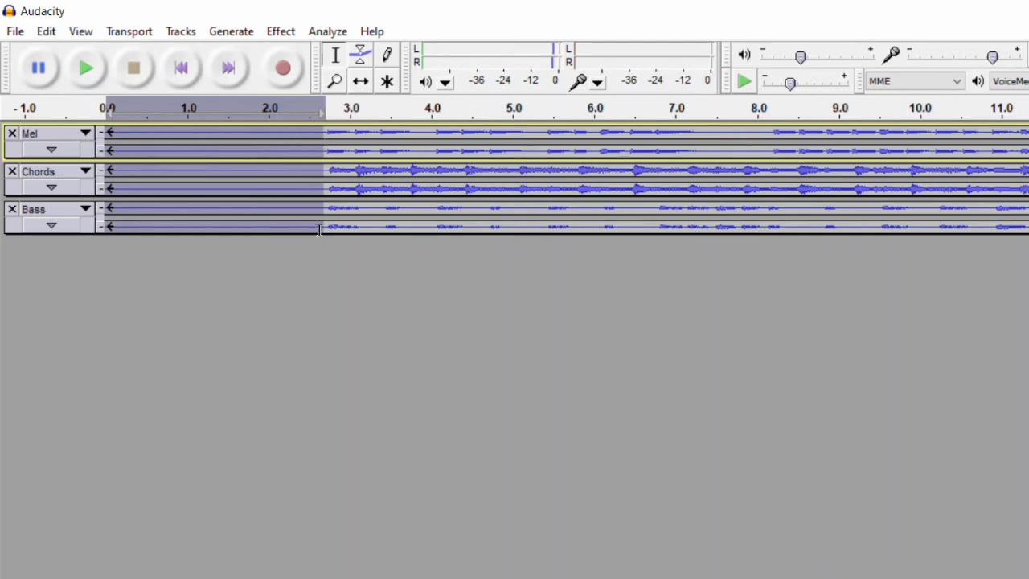
pyautogui.press('Delete')
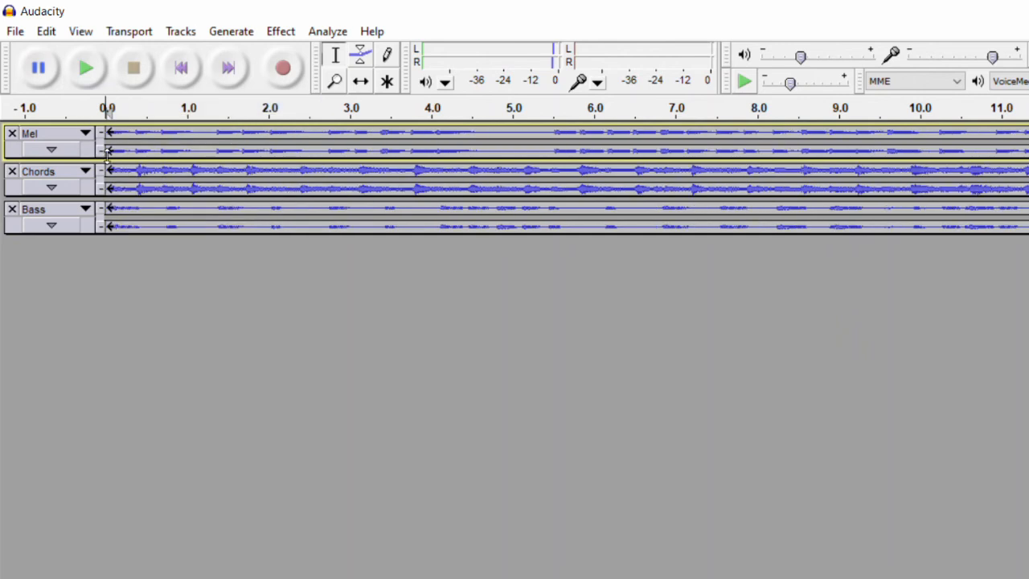
# Step: Play the trimmed mix briefly from the start, stop it, and expand the collapsed Mel and Chords tracks
pyautogui.click(93, 72)
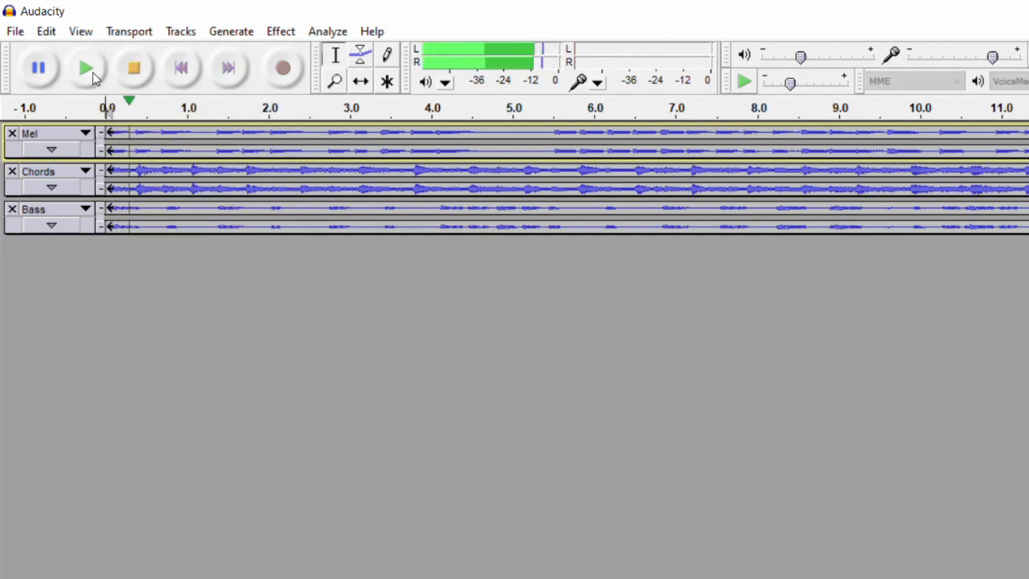
pyautogui.click(140, 75)
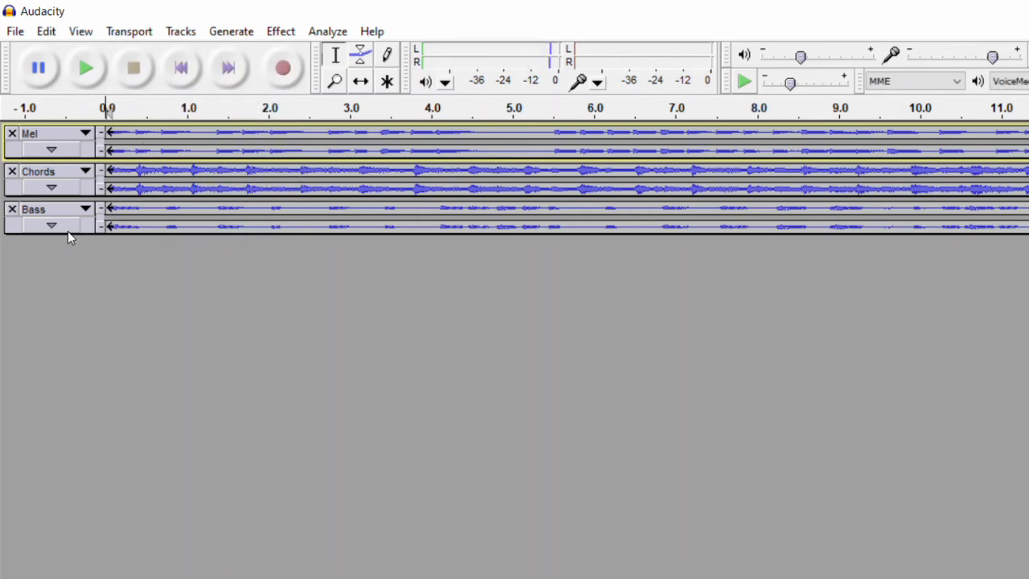
pyautogui.click(51, 150)
pyautogui.click(52, 435)
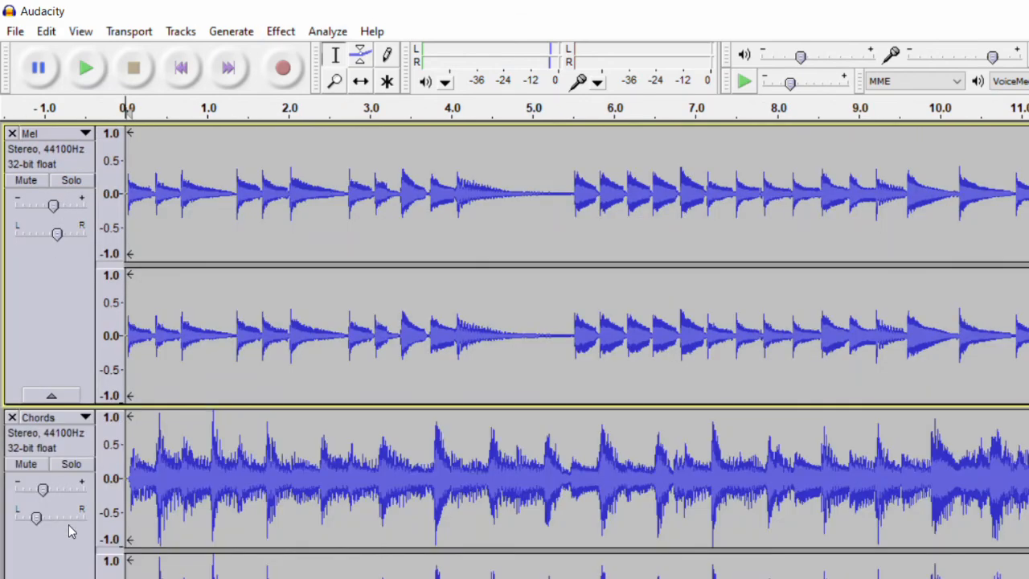
# Step: Open the Compressor effect for all tracks and briefly preview it with a -12 dB threshold and 2:1 ratio
pyautogui.scroll(-3, 65, 533)
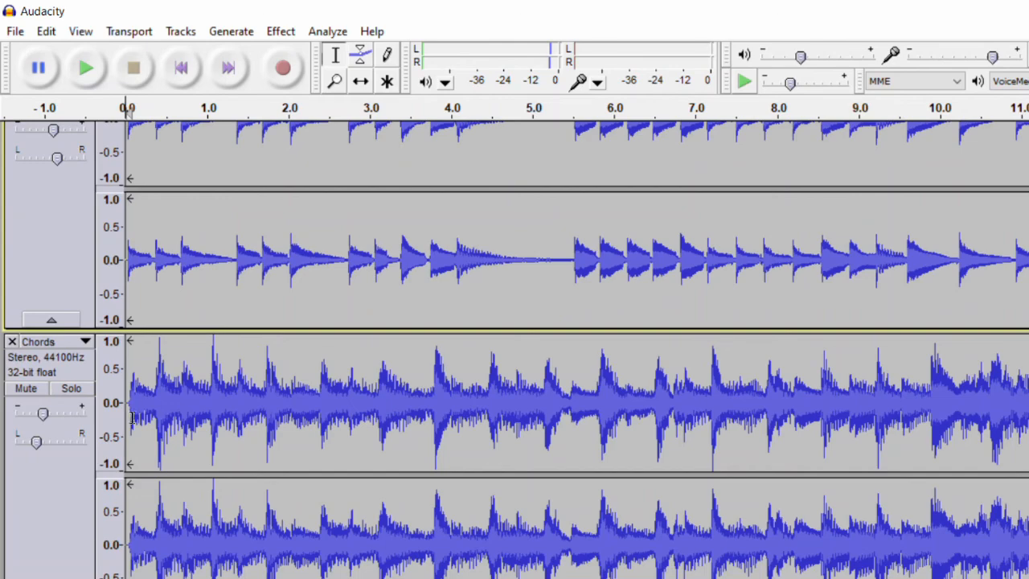
pyautogui.scroll(2, 132, 417)
pyautogui.click(288, 31)
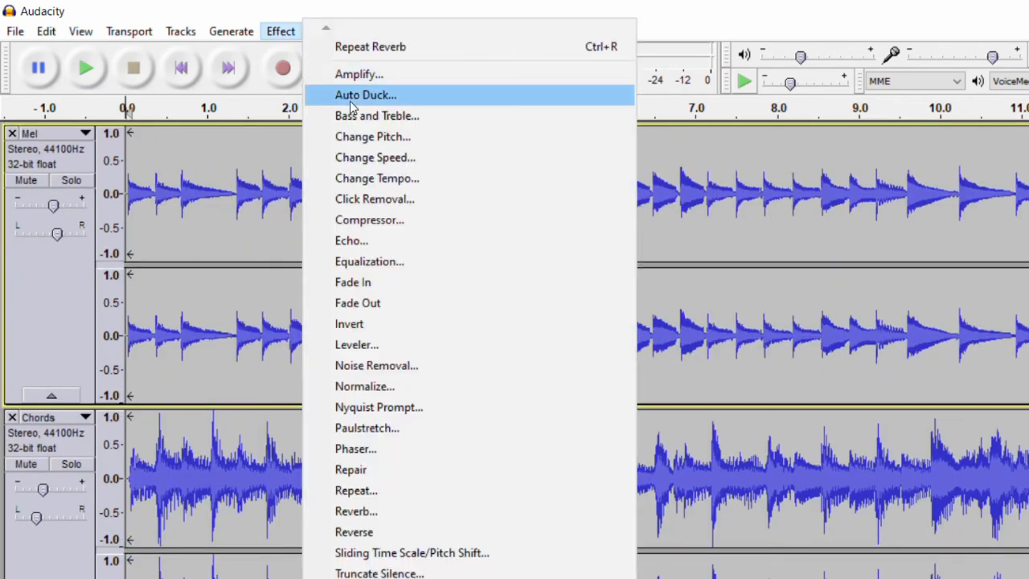
pyautogui.click(414, 220)
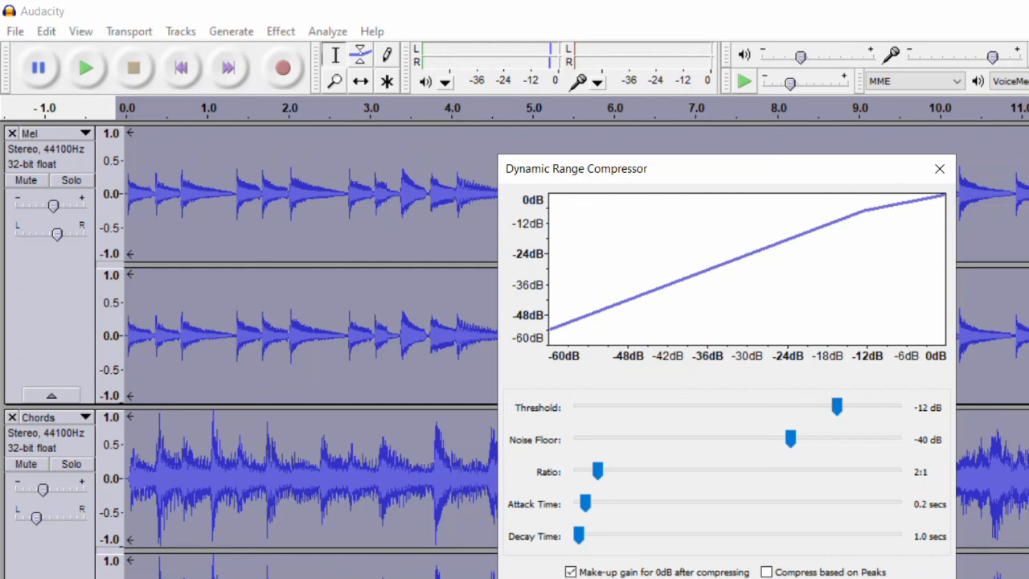
pyautogui.press('Return')
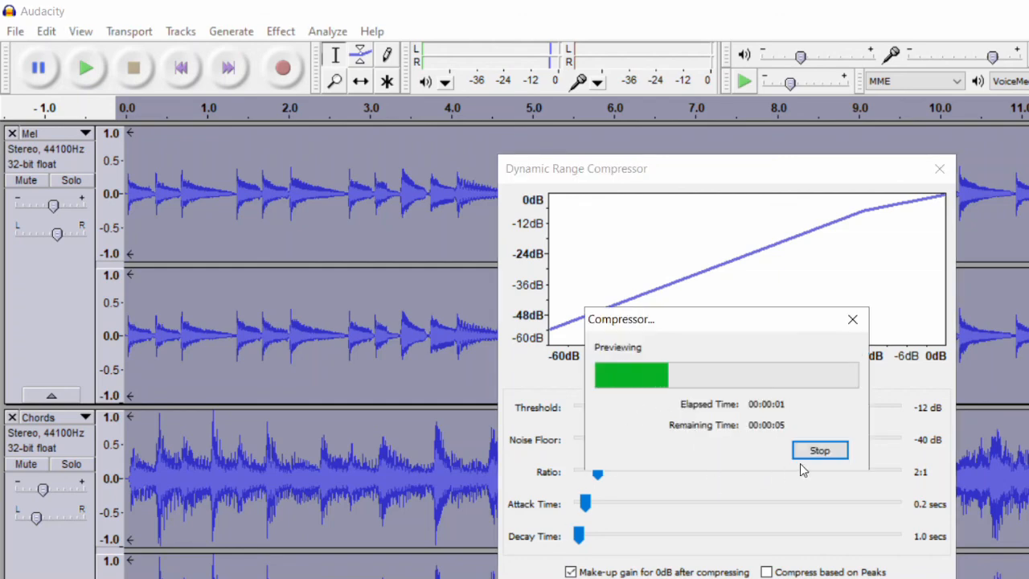
pyautogui.click(820, 452)
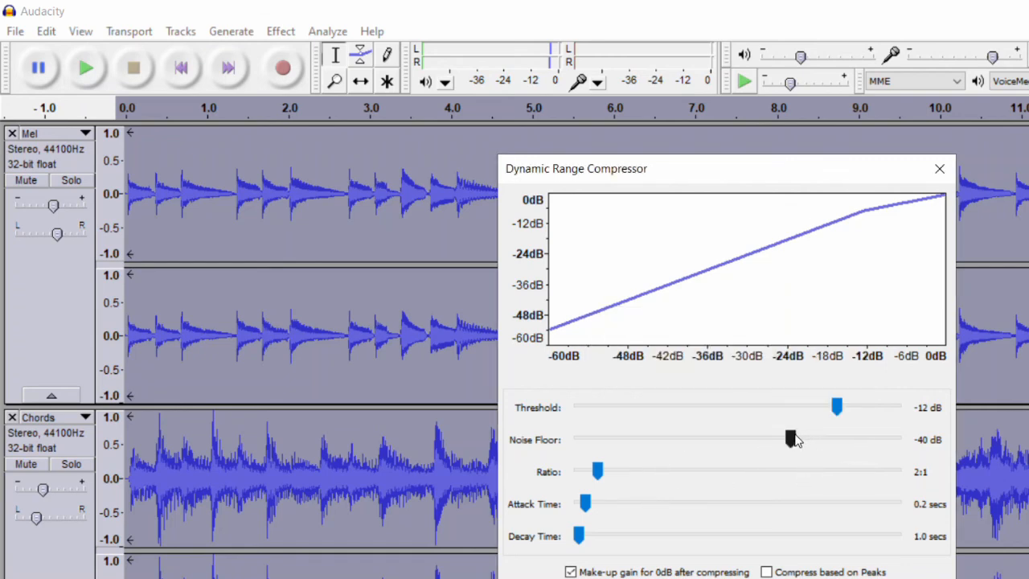
# Step: Set the compressor's noise floor to -50 dB and threshold to -26 dB, enable compression based on peaks, and preview the result
pyautogui.moveTo(777, 438)
pyautogui.mouseDown()
pyautogui.moveTo(748, 439)
pyautogui.moveTo(763, 439)
pyautogui.mouseUp()
pyautogui.moveTo(832, 409); pyautogui.dragTo(765, 412)
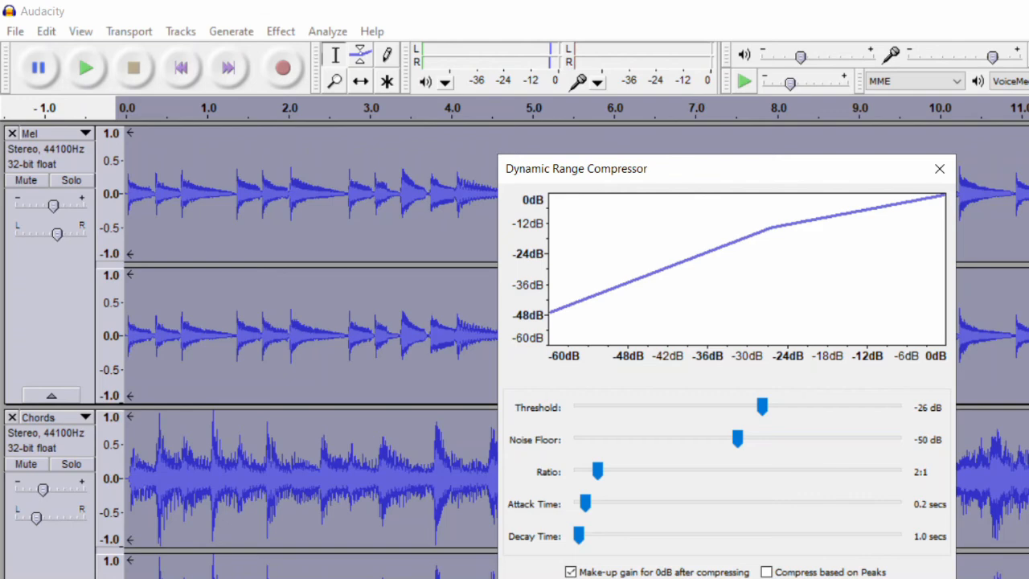
pyautogui.click(767, 572)
pyautogui.click(825, 449)
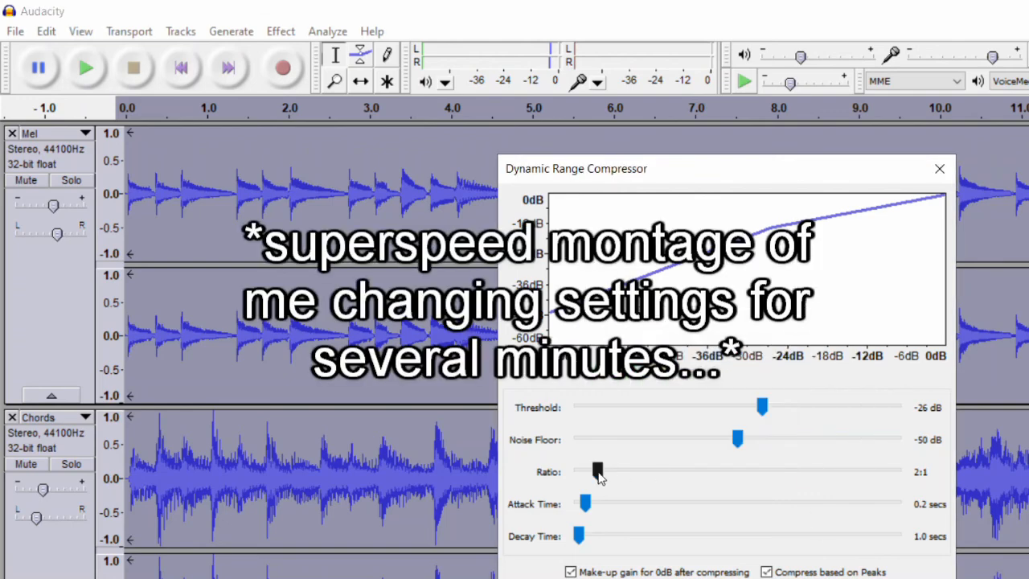
pyautogui.click(820, 452)
# Step: Raise the compressor's threshold to -1 dB and preview the compression again, stopping each preview
pyautogui.moveTo(761, 408); pyautogui.dragTo(898, 414)
pyautogui.click(819, 454)
pyautogui.click(820, 452)
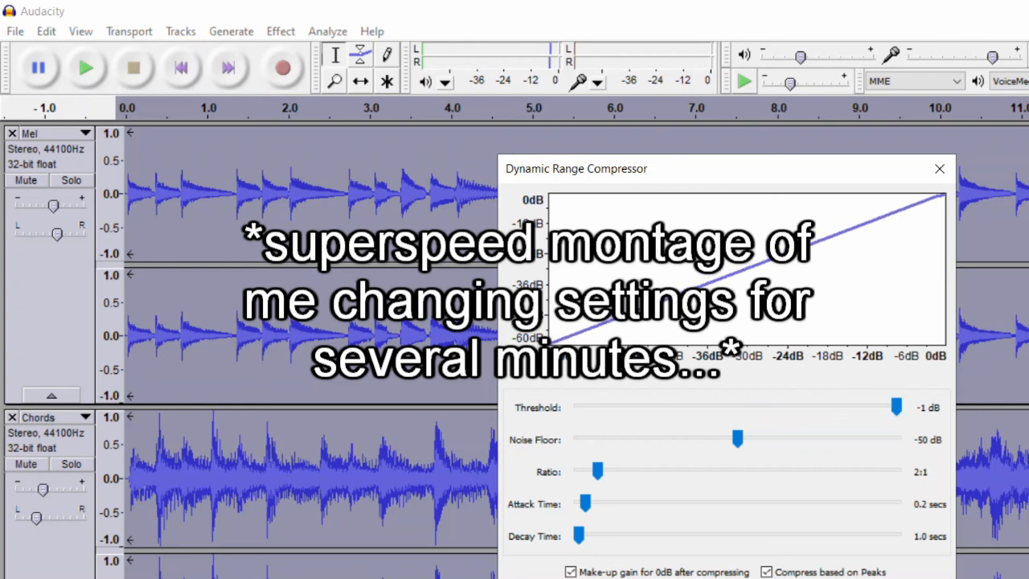
pyautogui.click(820, 452)
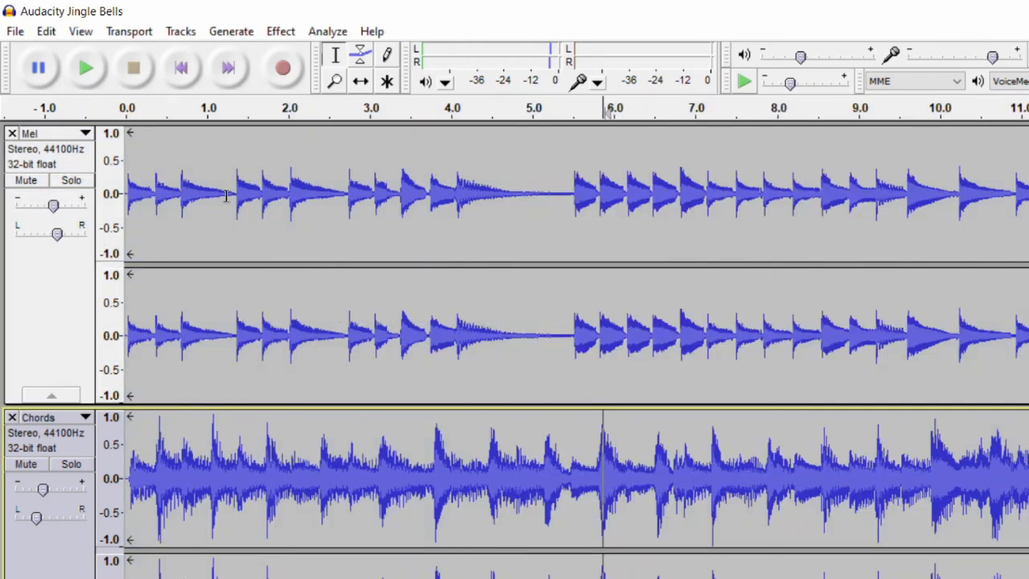
# Step: Export the mix to the Music library as the MP3 file Audacity Jingle Bells, accepting the stereo mixdown and disabling its warning
pyautogui.click(13, 32)
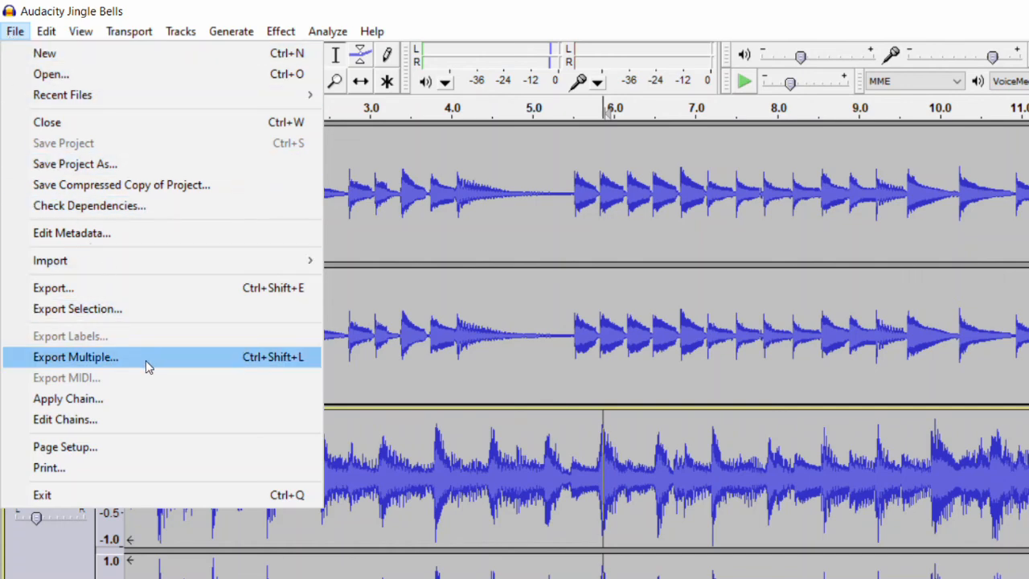
pyautogui.click(137, 295)
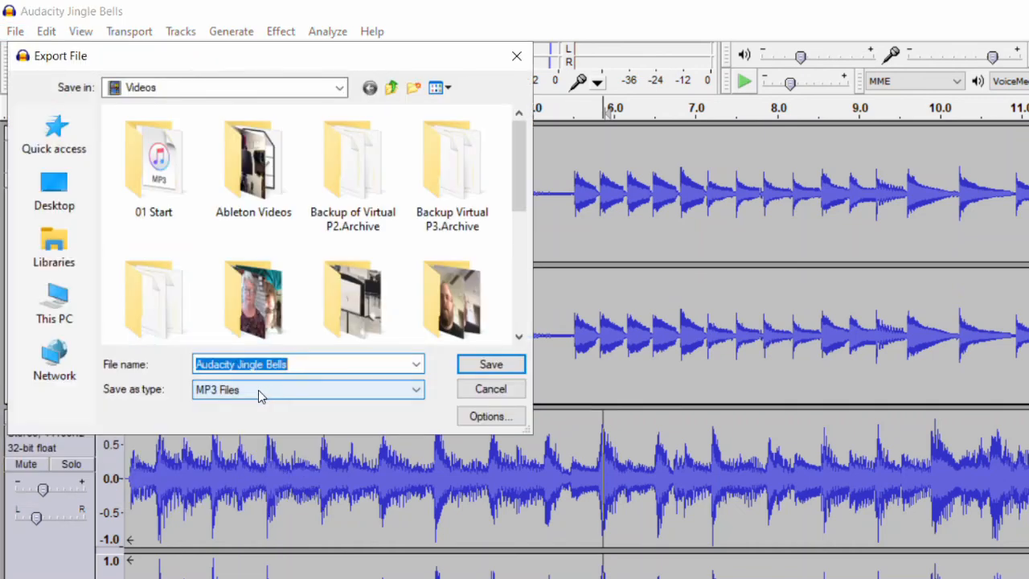
pyautogui.click(69, 265)
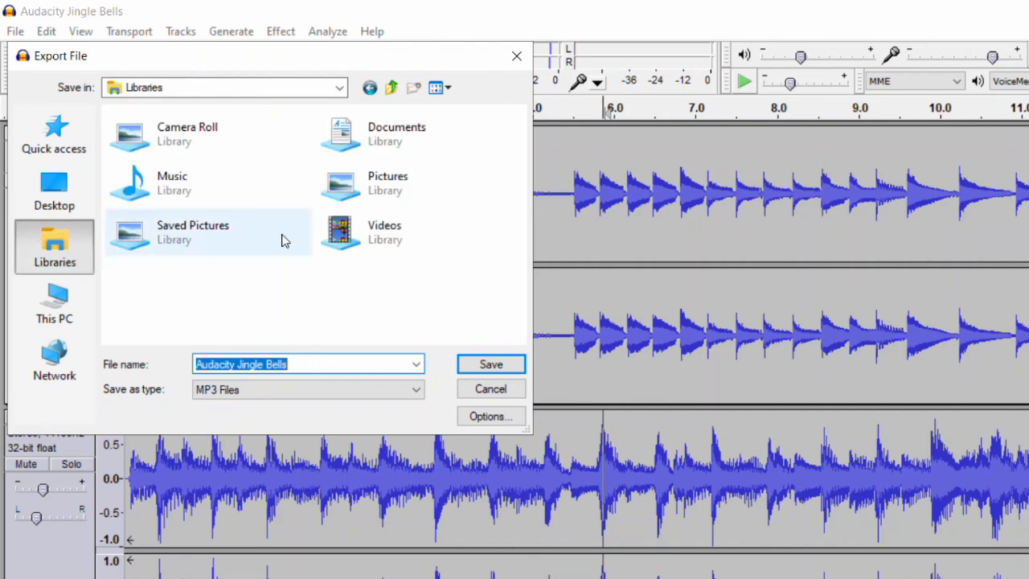
pyautogui.click(213, 191)
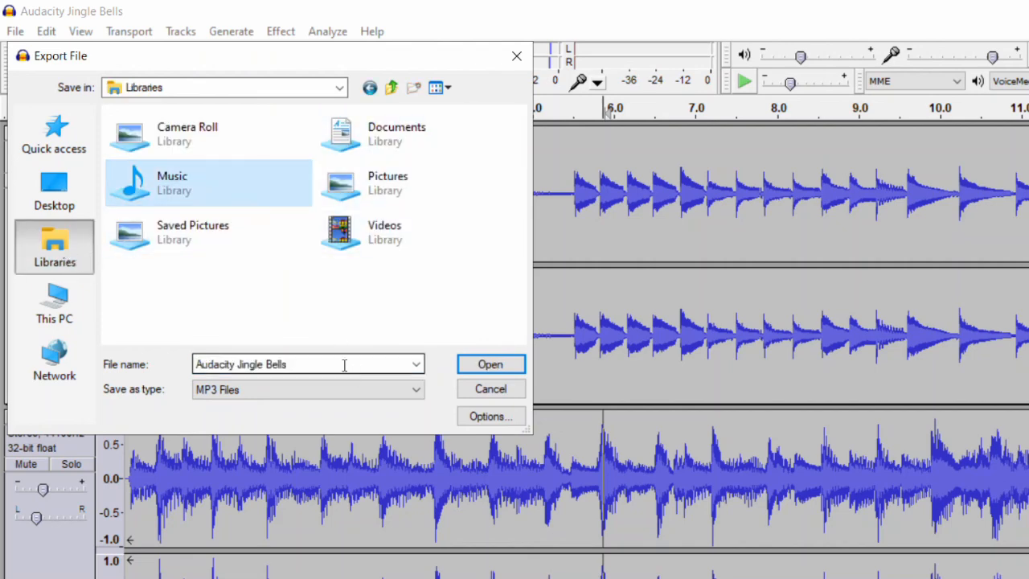
pyautogui.doubleClick(199, 177)
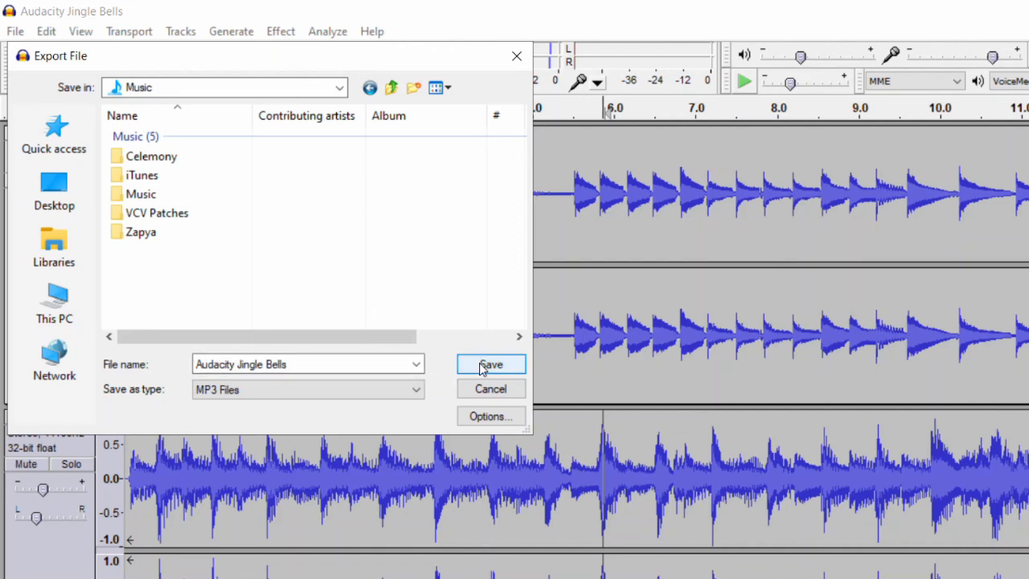
pyautogui.click(483, 366)
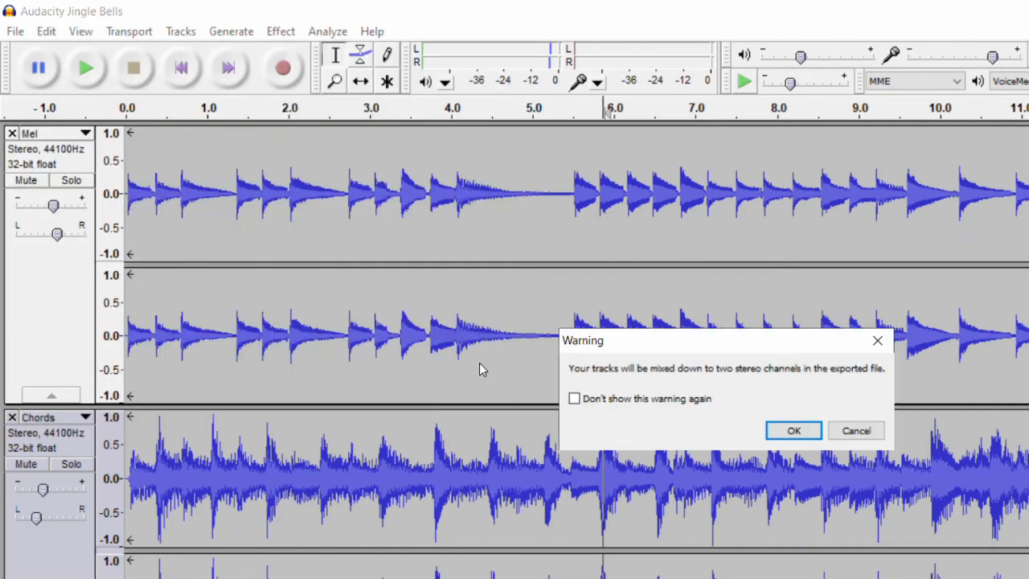
pyautogui.click(663, 400)
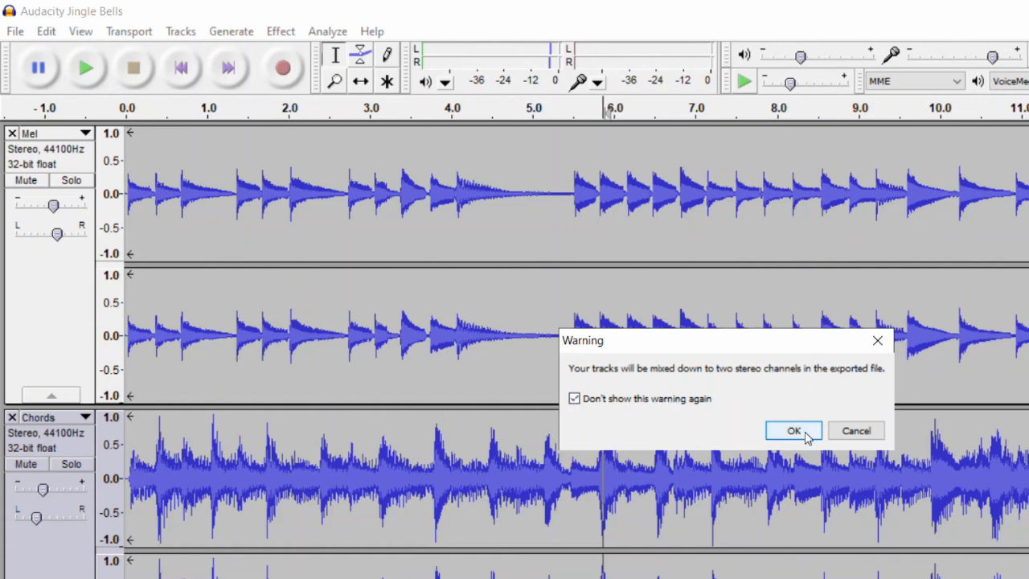
pyautogui.click(805, 433)
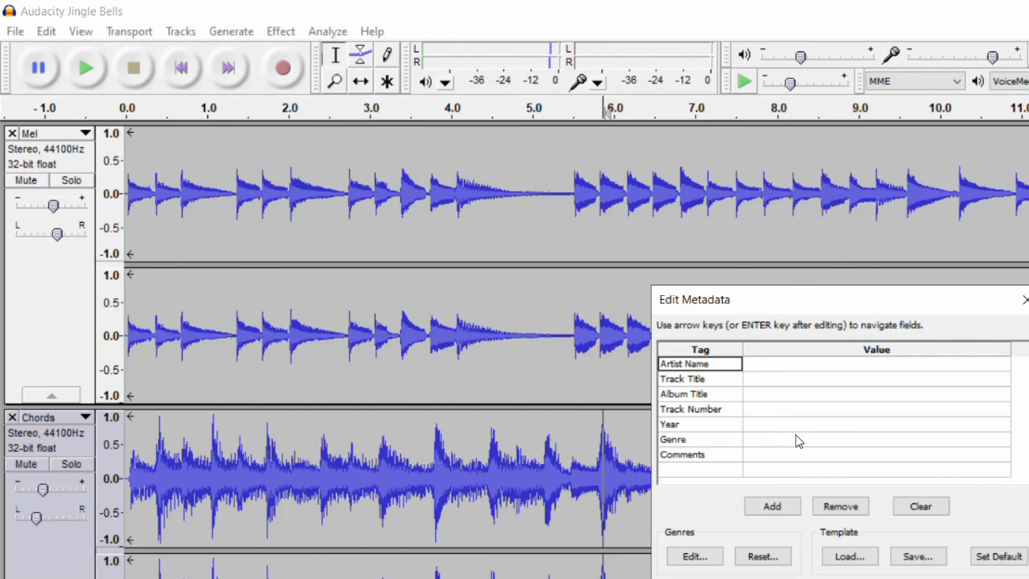
# Step: Set the track title metadata to Jingle Bells, fill in the artist's name, and finish the MP3 export
pyautogui.click(770, 381)
pyautogui.write('Jing')
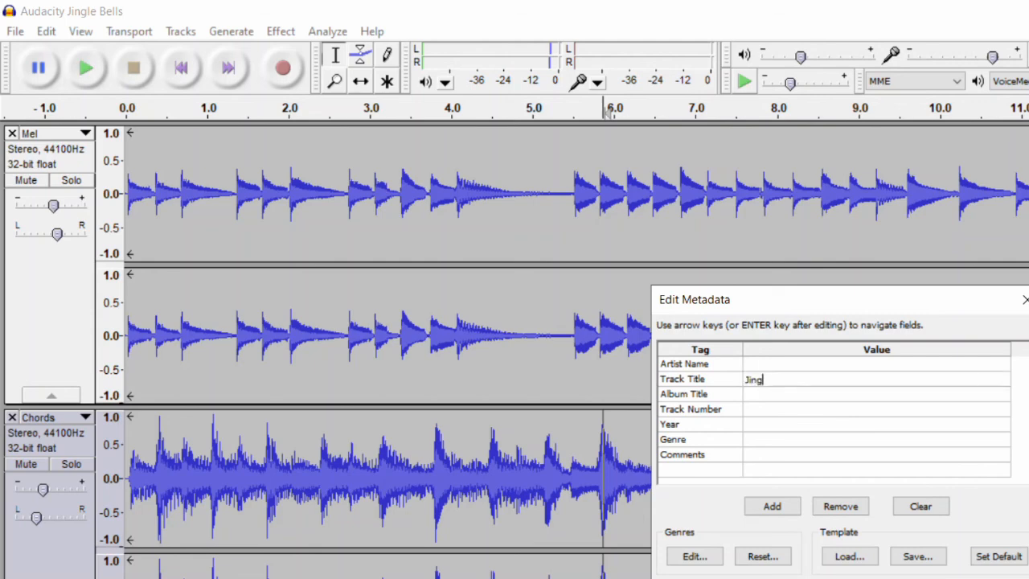
pyautogui.write('le Bells')
pyautogui.click(762, 366)
pyautogui.write('Sam Adams')
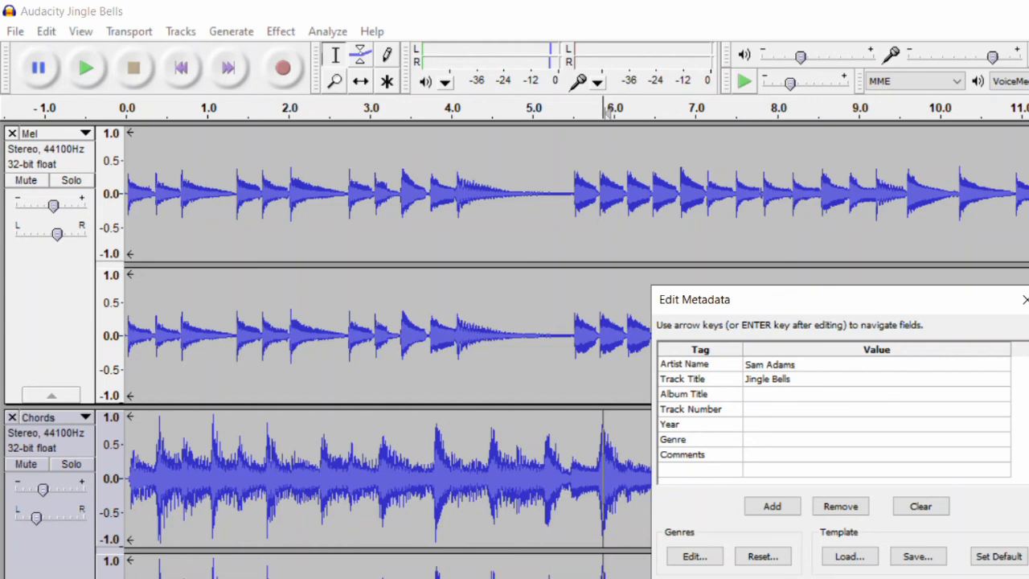
pyautogui.press('Return')
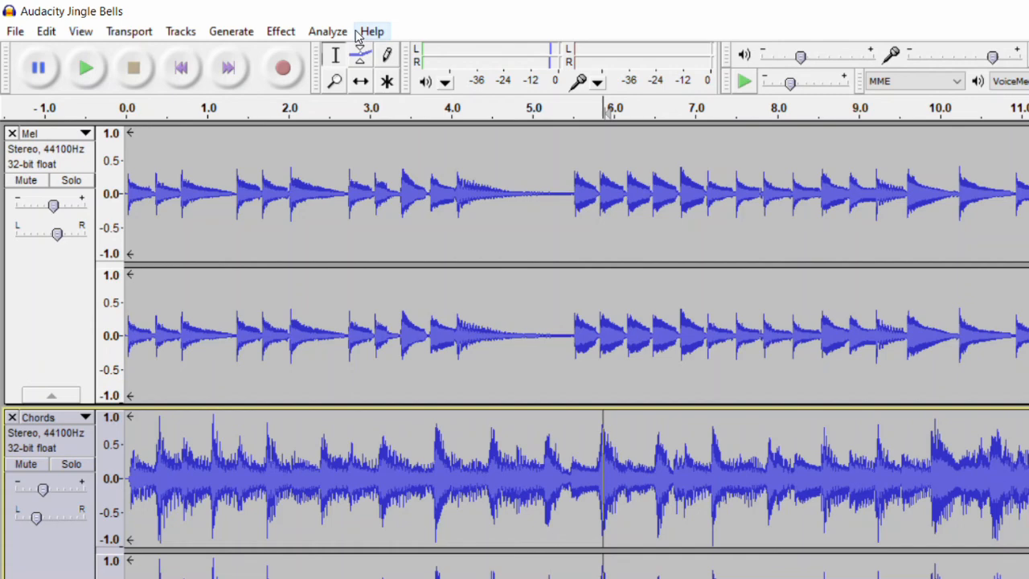
pyautogui.click(232, 32)
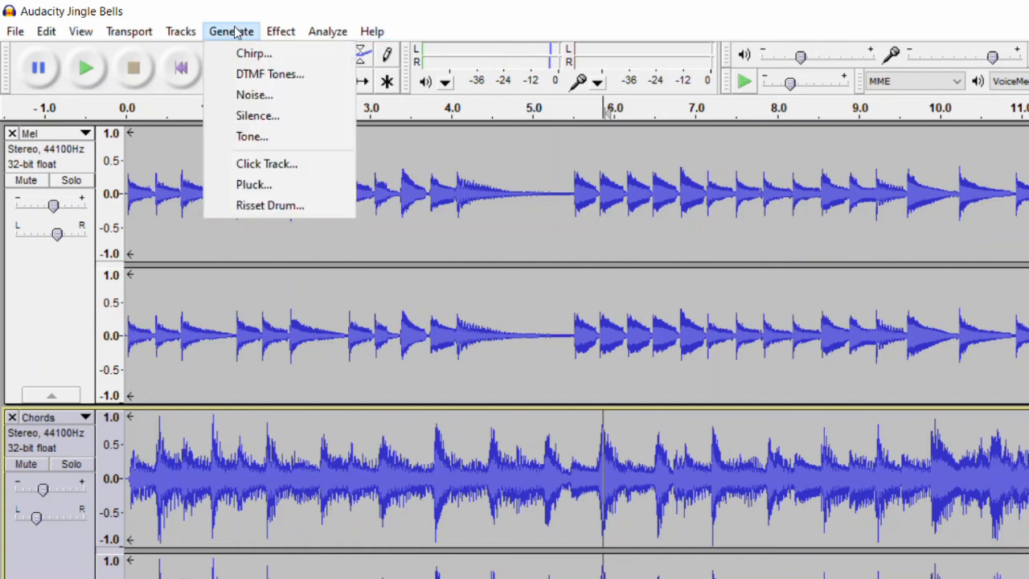
pyautogui.click(240, 19)
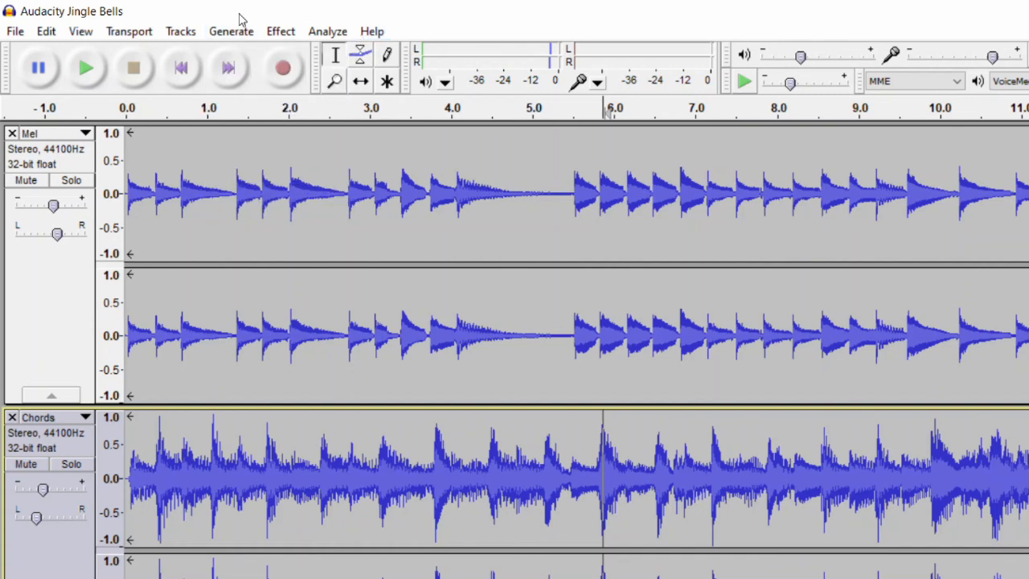